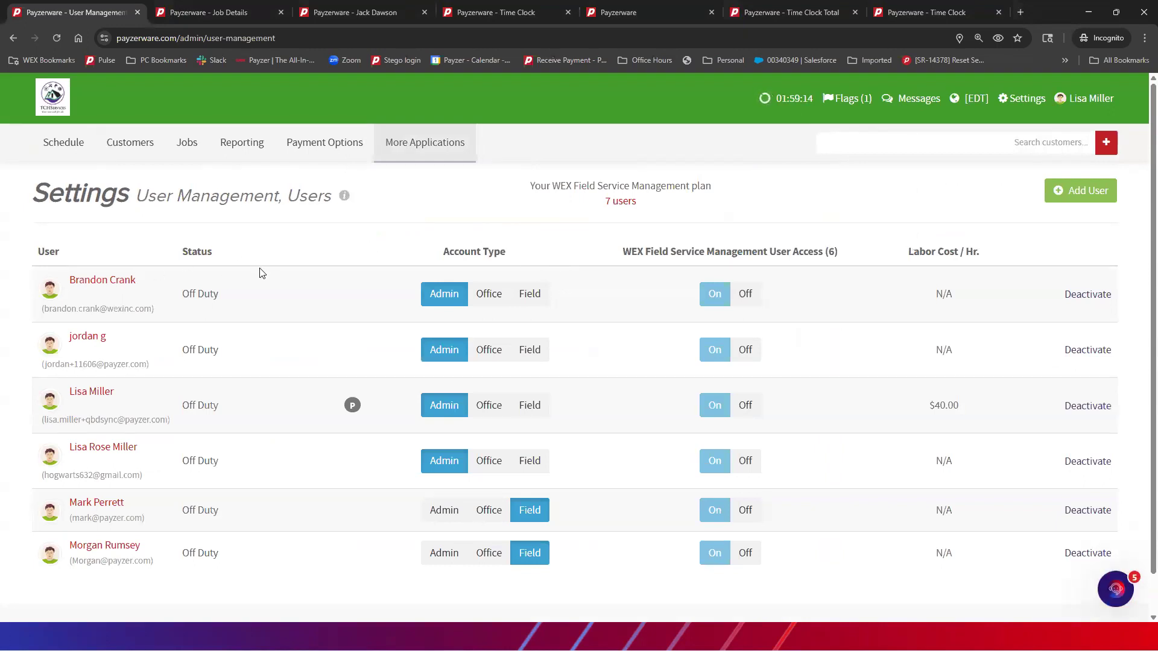
Open the first user's Manage User page and review permissions, including Schedule Events set to Can Schedule All Events
left_click(102, 288)
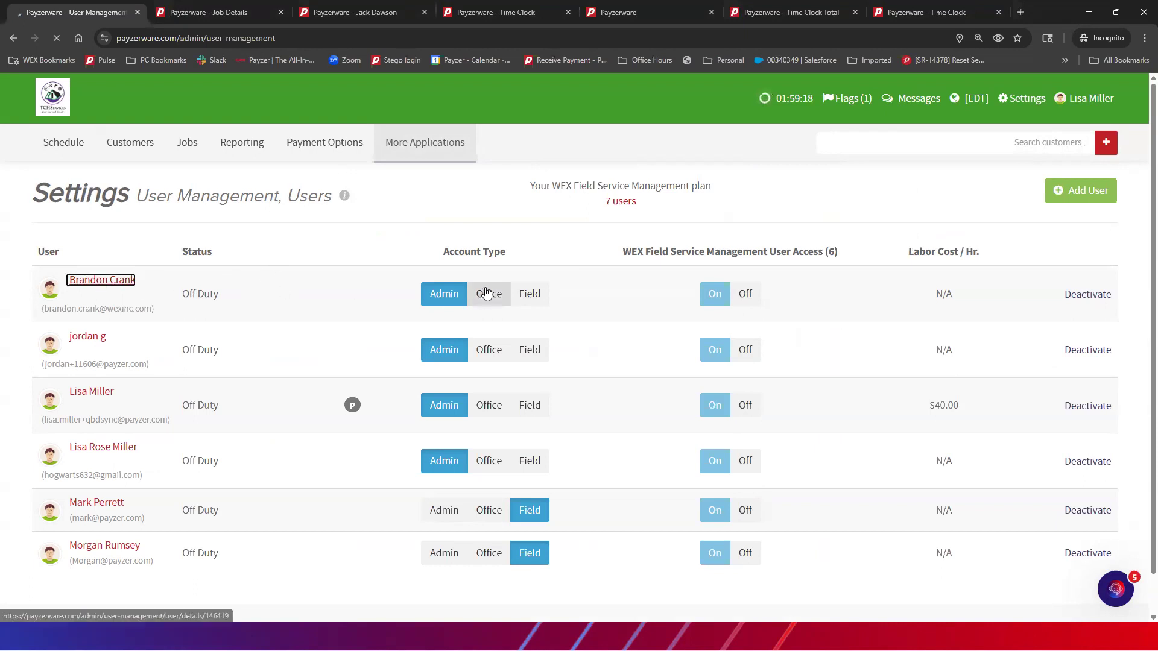
scroll(778, 270, "down", 5)
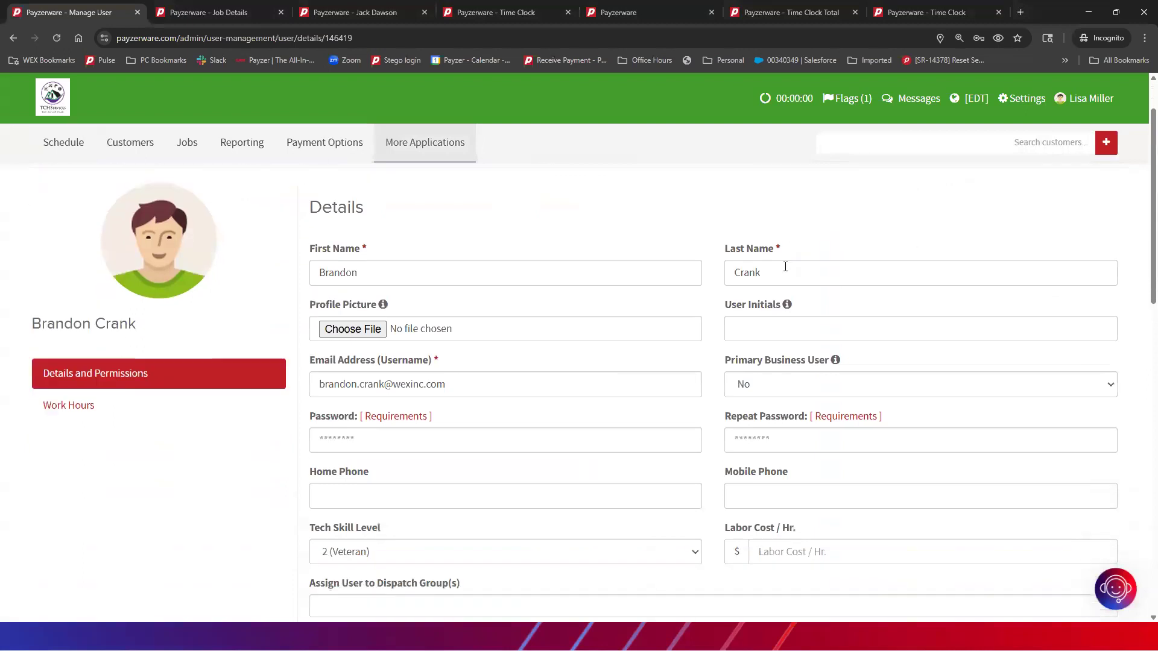
scroll(785, 267, "down", 3)
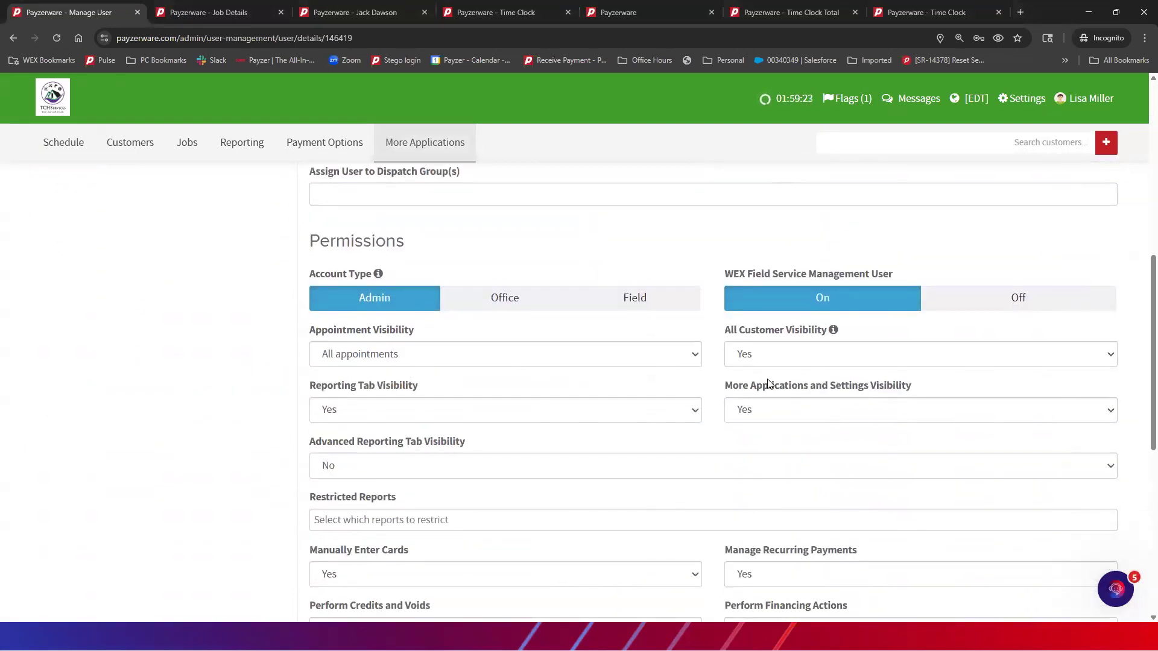
scroll(767, 384, "down", 3)
scroll(778, 386, "down", 2)
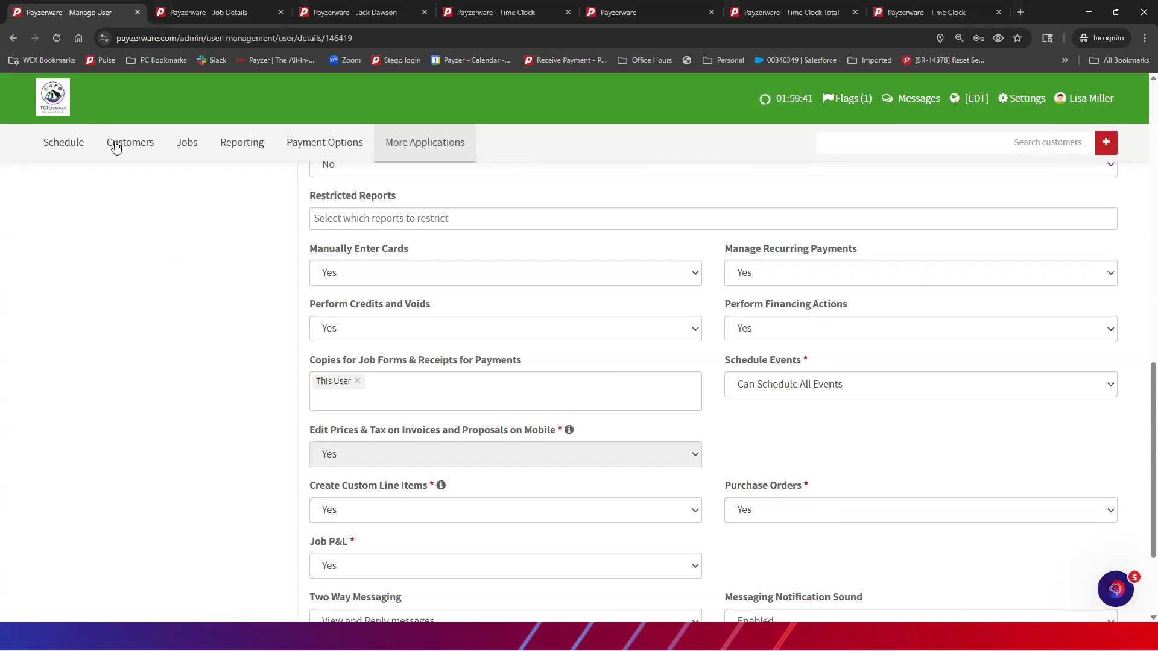
Start a new Other Event on the 05/28/2026 schedule and view the Event Type options
left_click(64, 145)
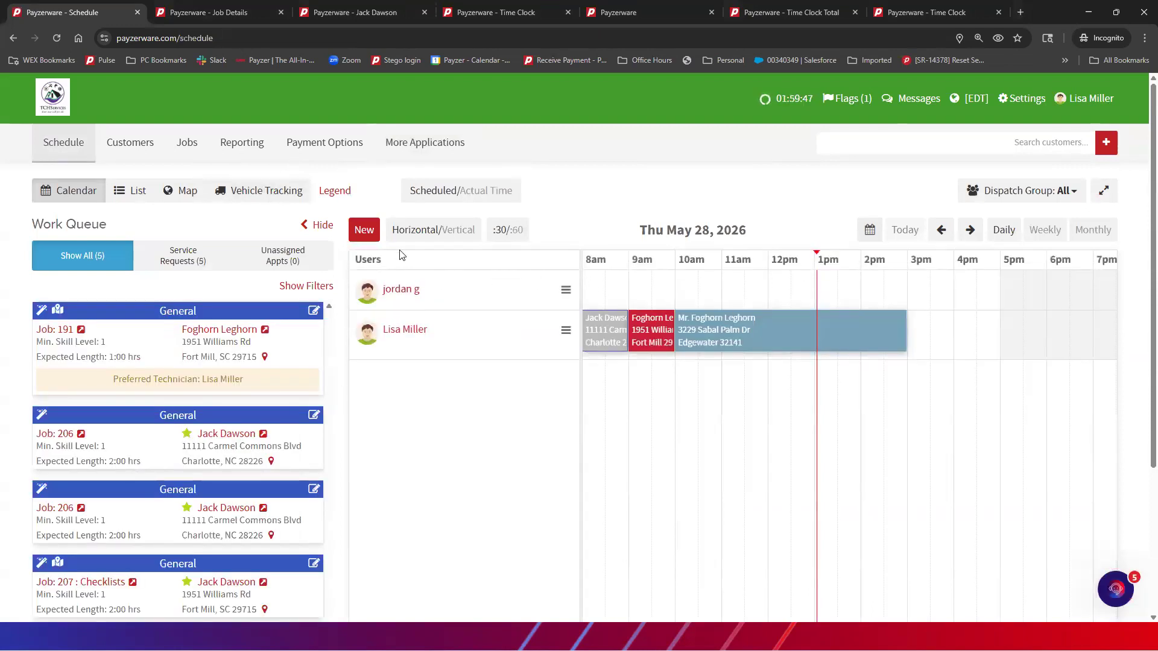
left_click(369, 234)
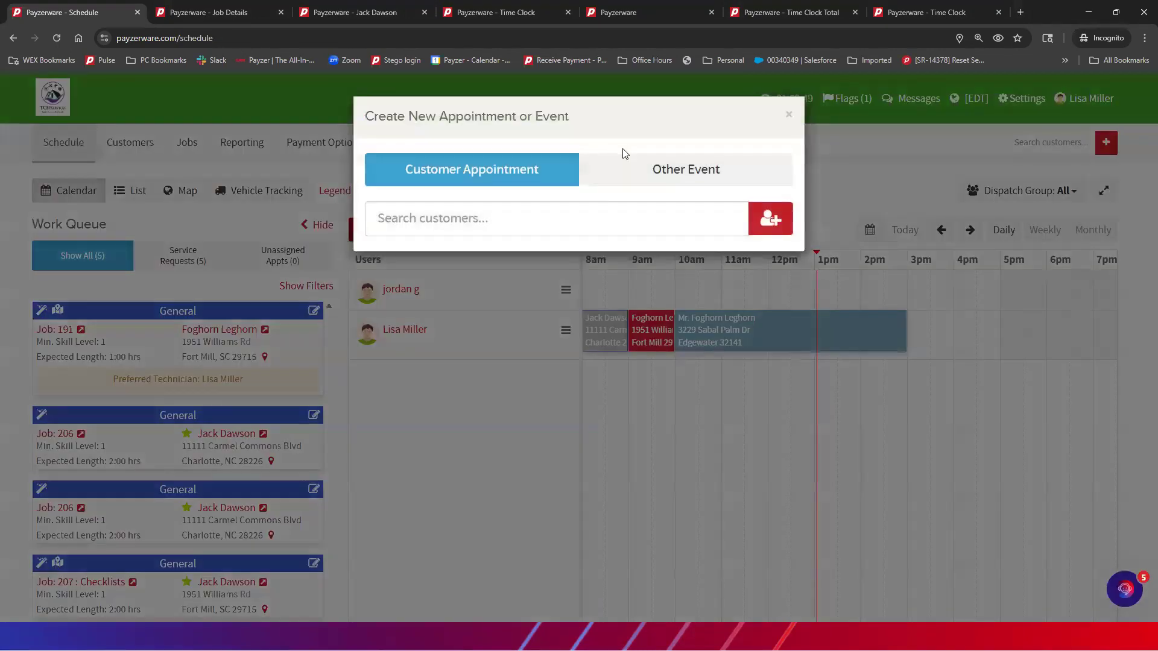
left_click(661, 176)
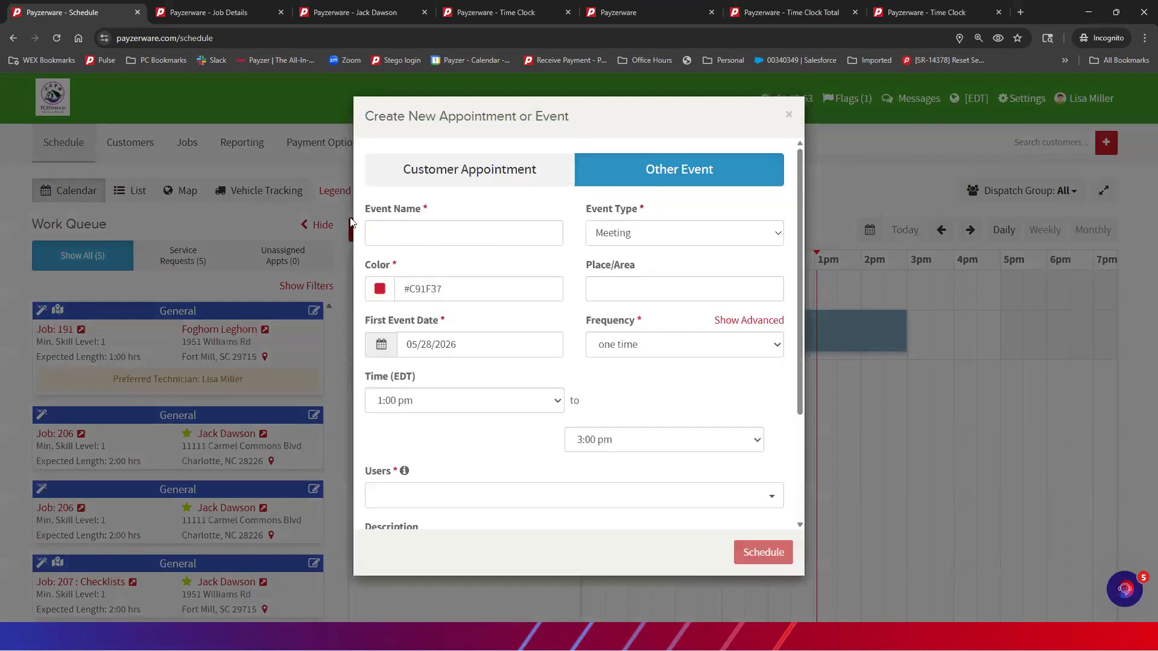
left_click(689, 239)
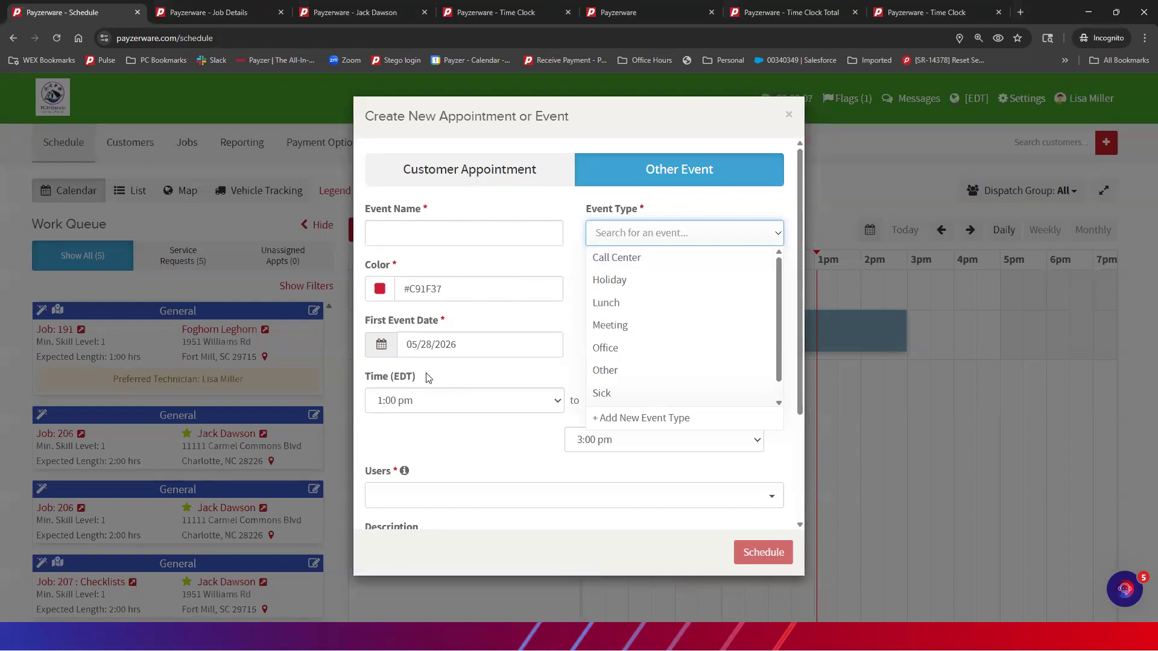
scroll(427, 377, "down", 1)
scroll(589, 453, "down", 2)
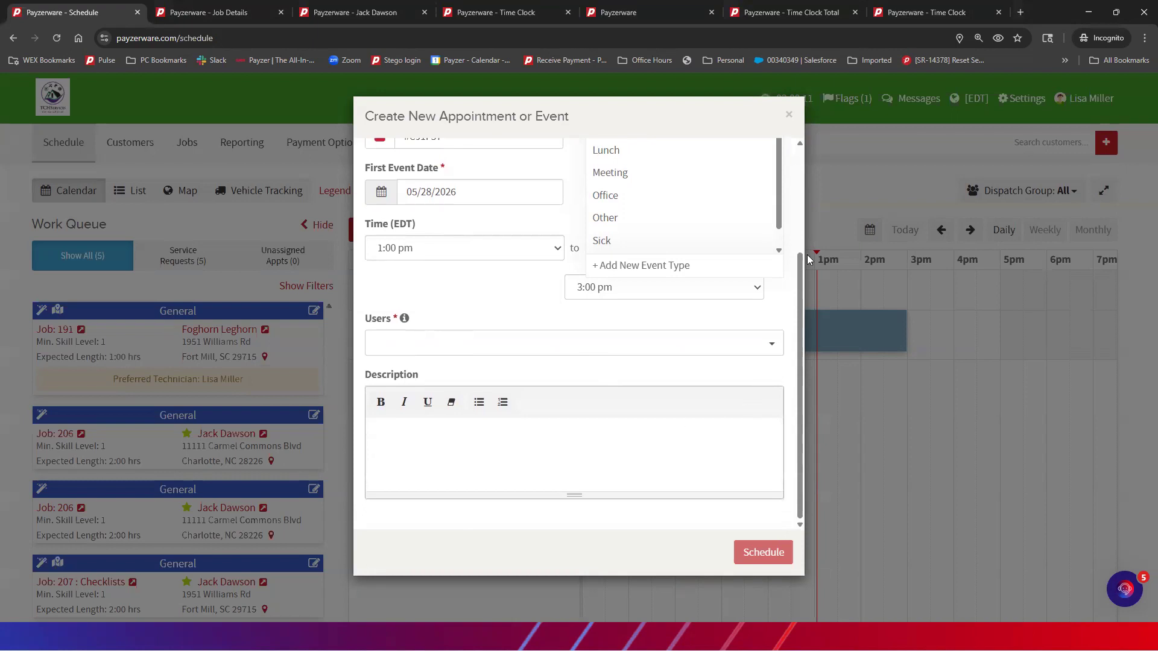
Close the Create New Appointment or Event dialog without saving, returning to Thu May 28 schedule
left_click(788, 117)
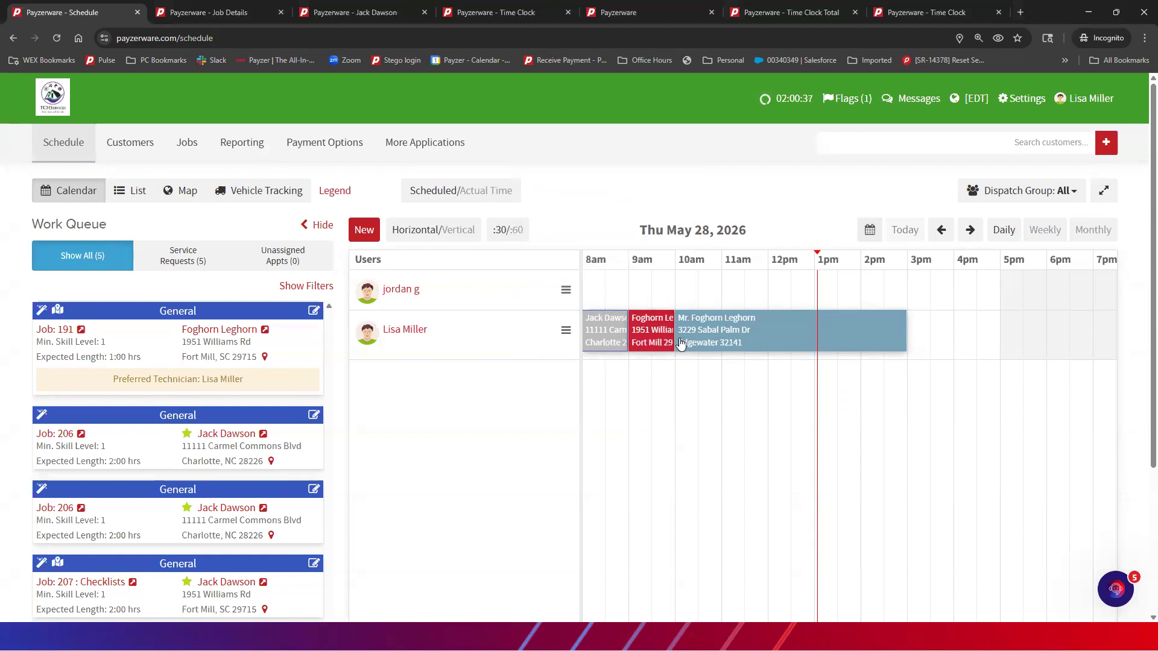
mouse_move(599, 334)
Switch the schedule's Scheduled/Actual Time toggle to Actual Time to view worked times
left_click(465, 191)
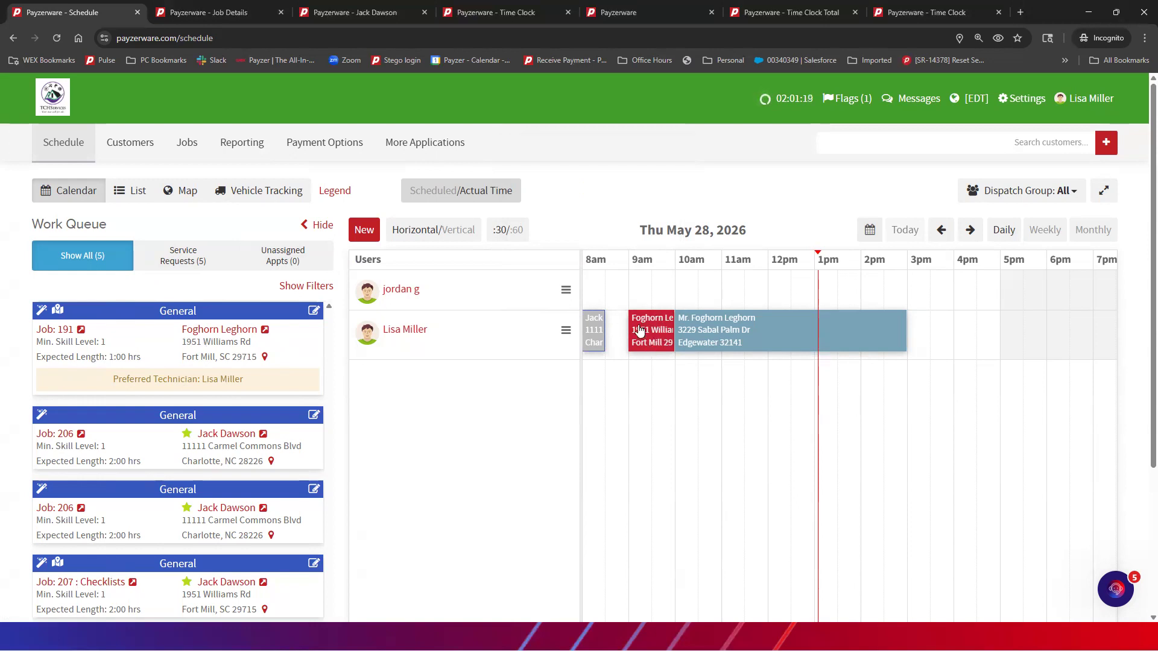
mouse_move(640, 335)
left_click(437, 194)
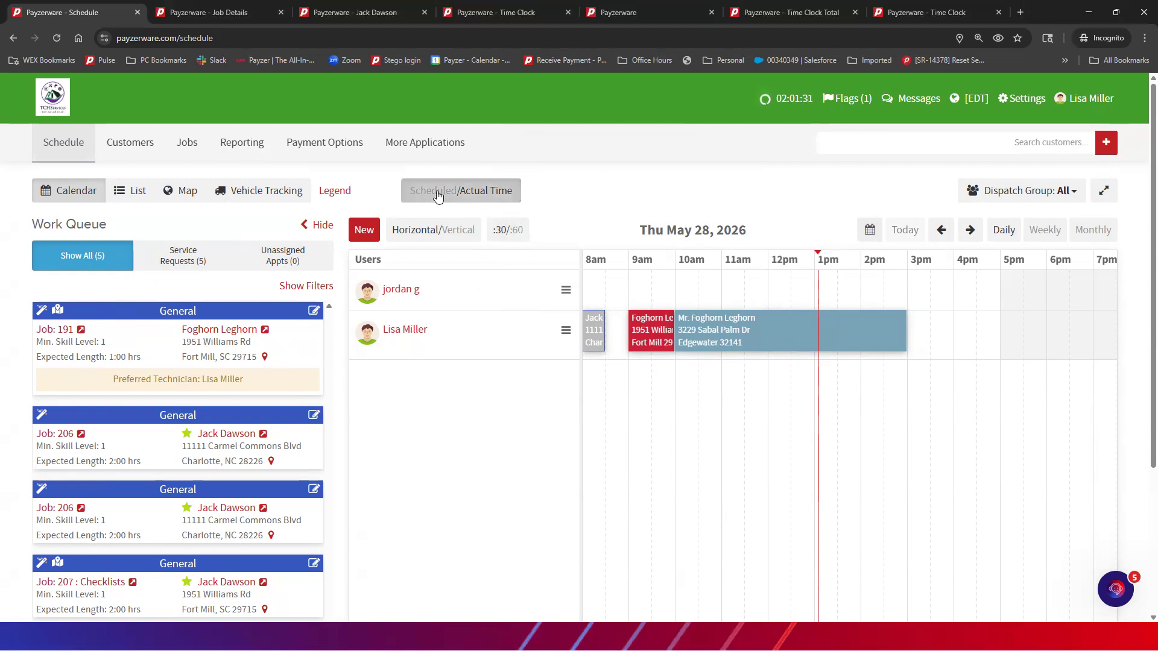
Return the schedule to Scheduled times, revealing job #217 at 8:00–9:00 am, and show More Applications
left_click(437, 194)
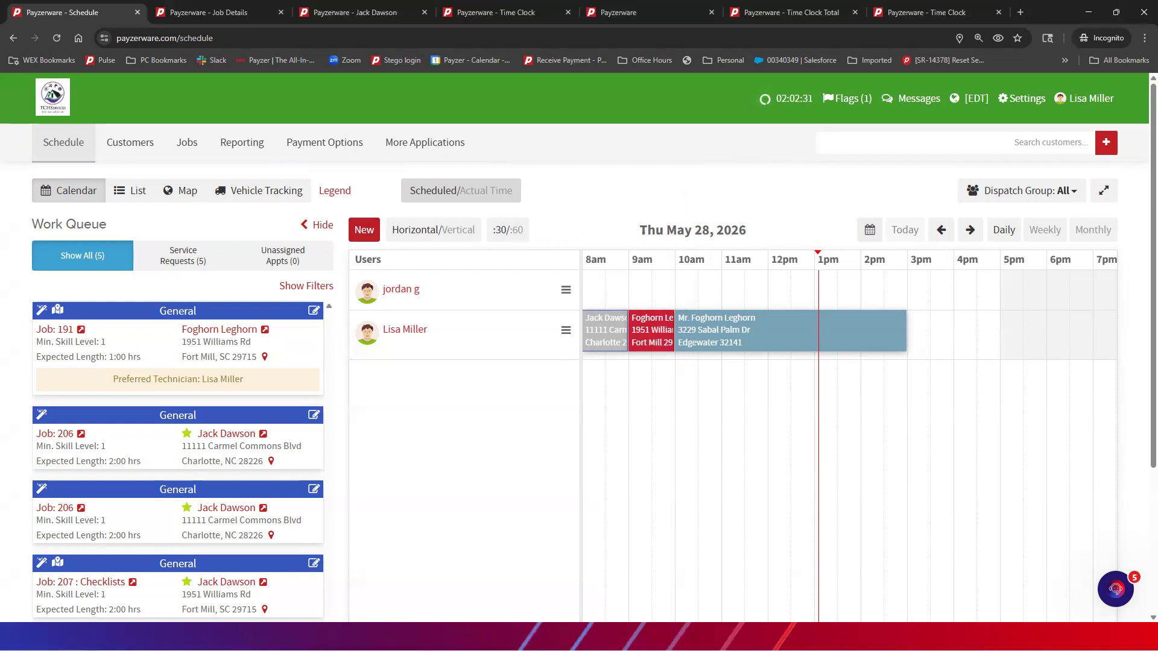
left_click(439, 151)
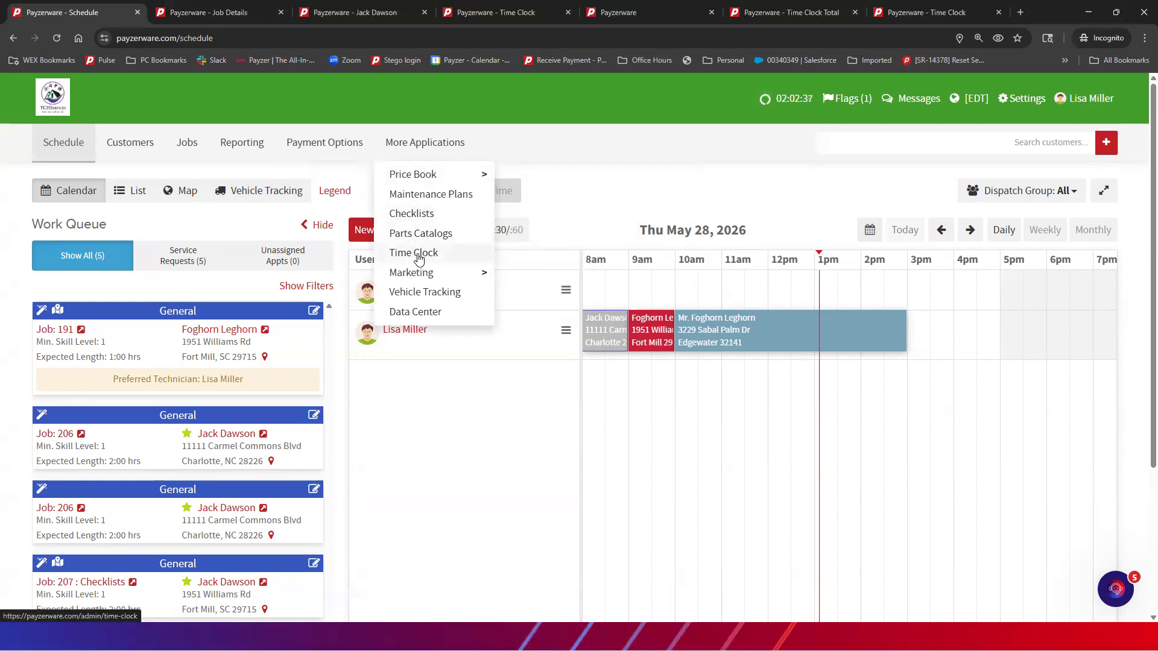
Open the Time Clock, view the running entry's edit form without saving, then open the start-date calendar
left_click(419, 253)
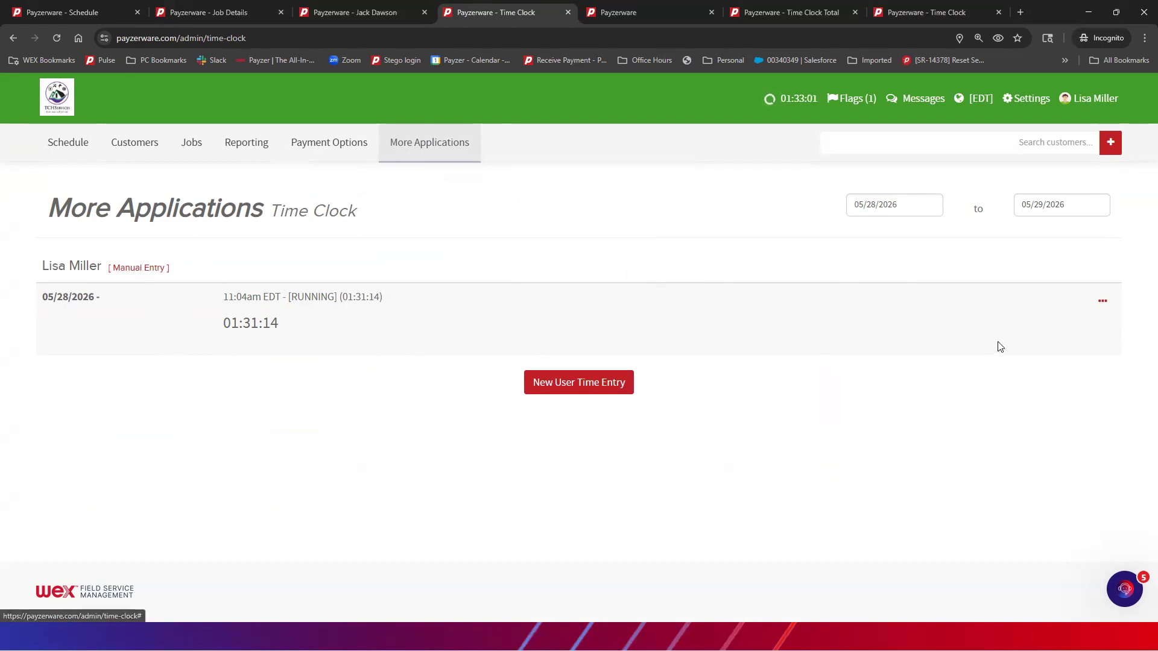
left_click(1105, 303)
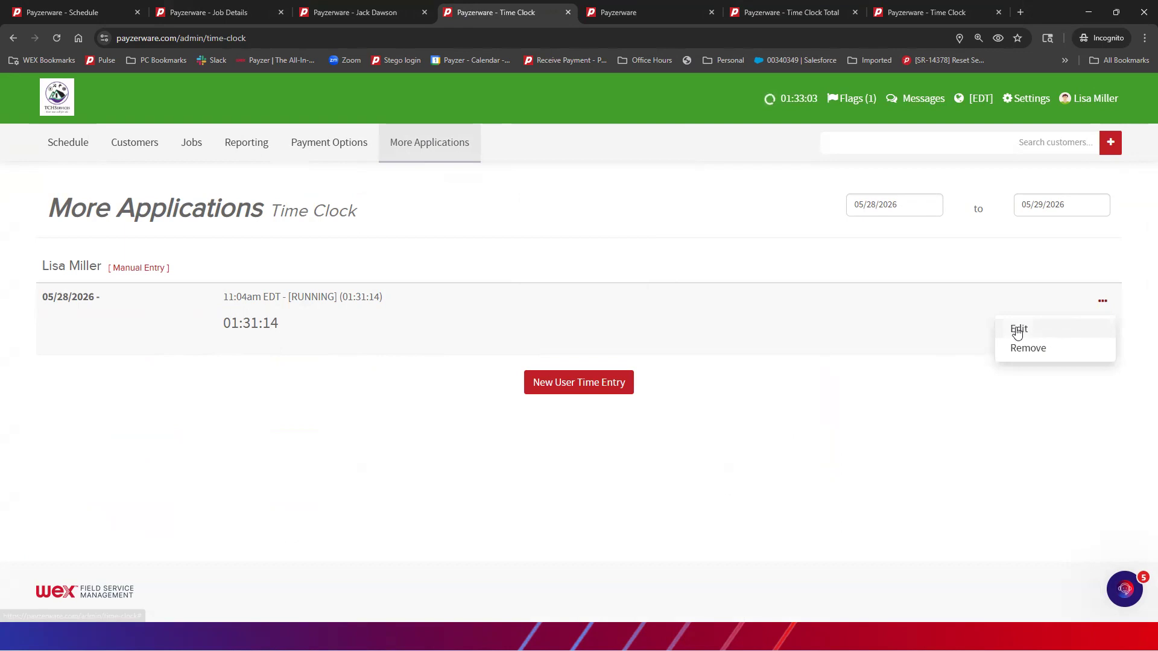
left_click(1015, 327)
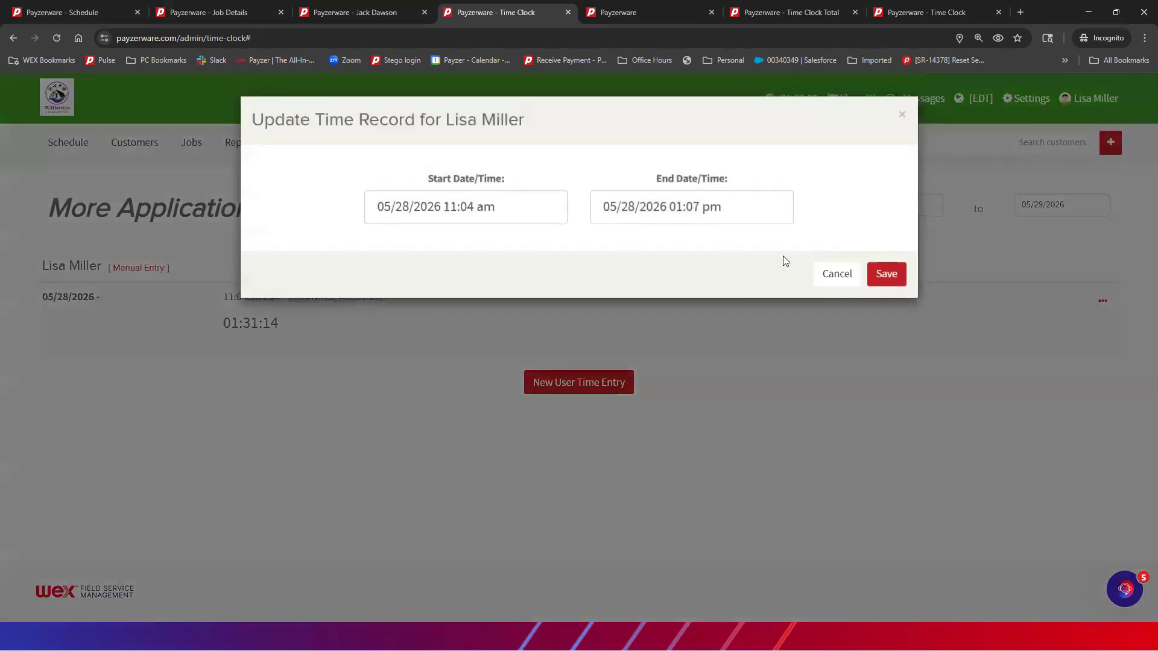
left_click(902, 116)
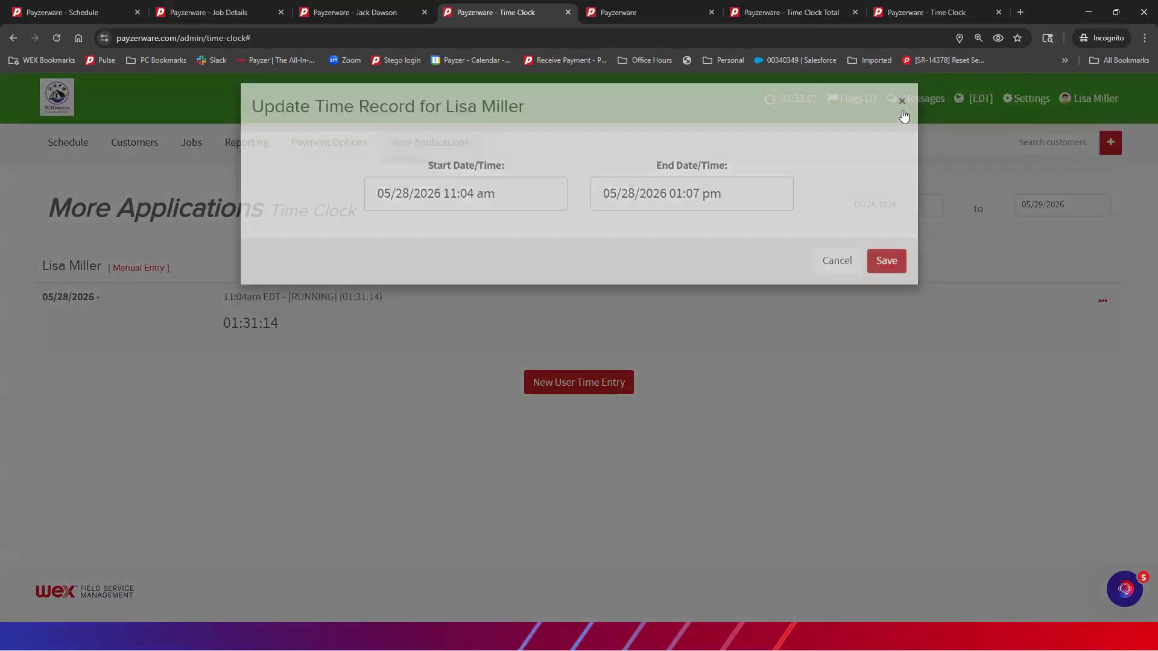
left_click(911, 210)
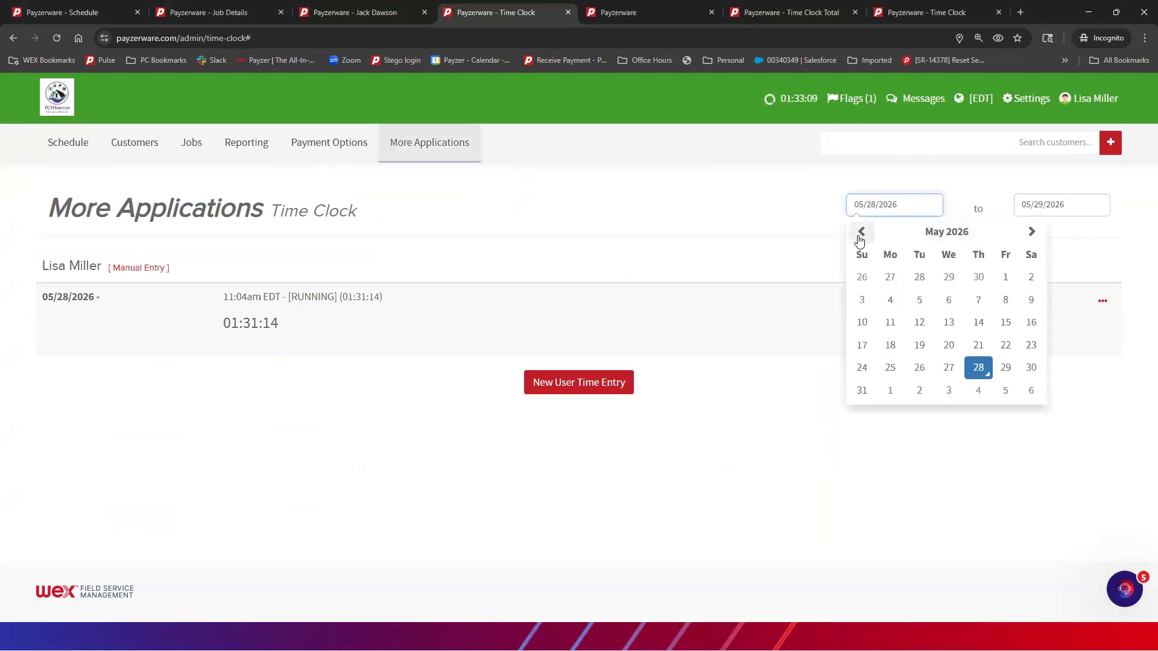
Set the Time Clock start date back to 01/01/2026
left_click(860, 233)
double_click(859, 233)
left_click(860, 233)
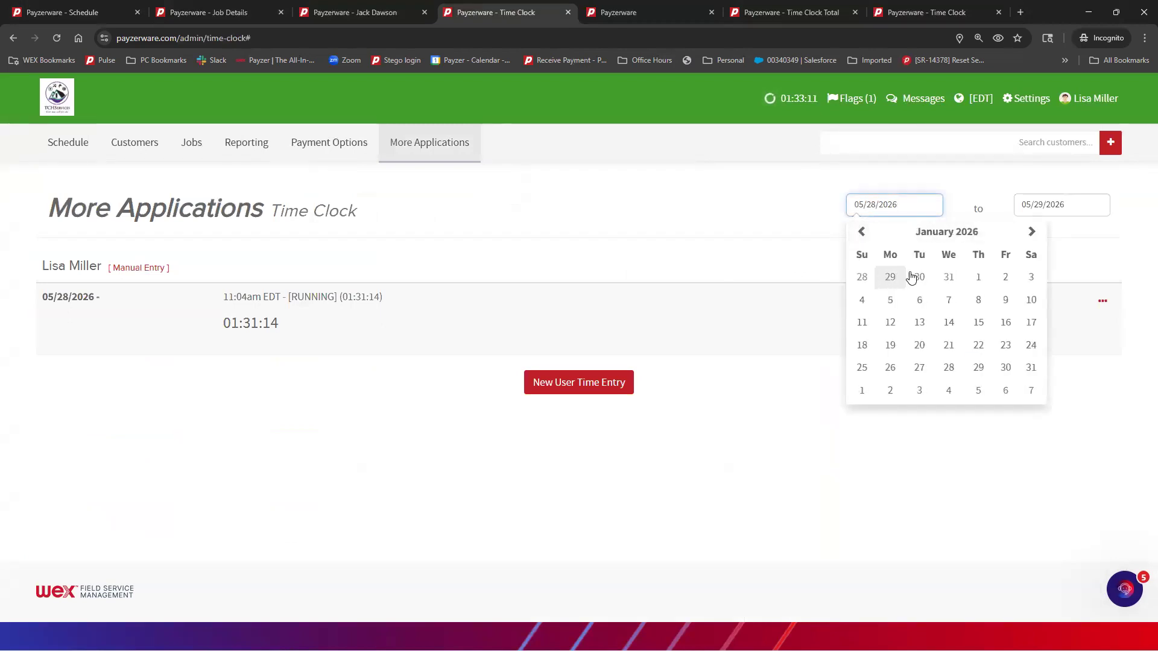
left_click(978, 276)
scroll(148, 324, "down", 1)
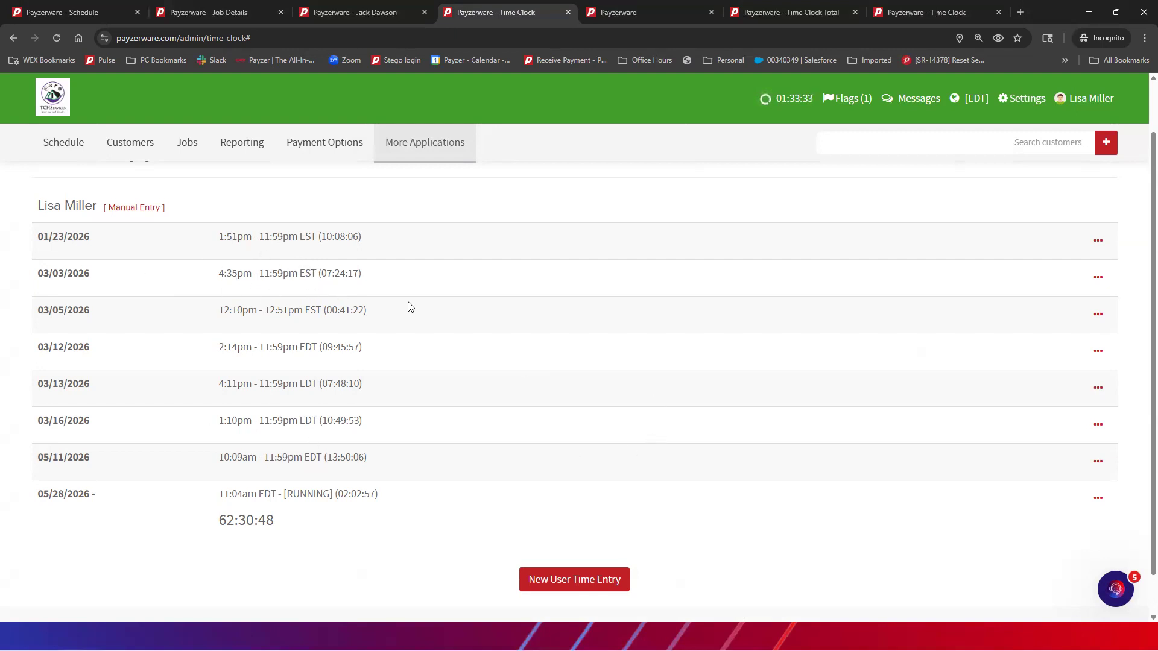
Review the eight time clock entries totalling 62:30:48, briefly checking the Reporting page
left_click(625, 18)
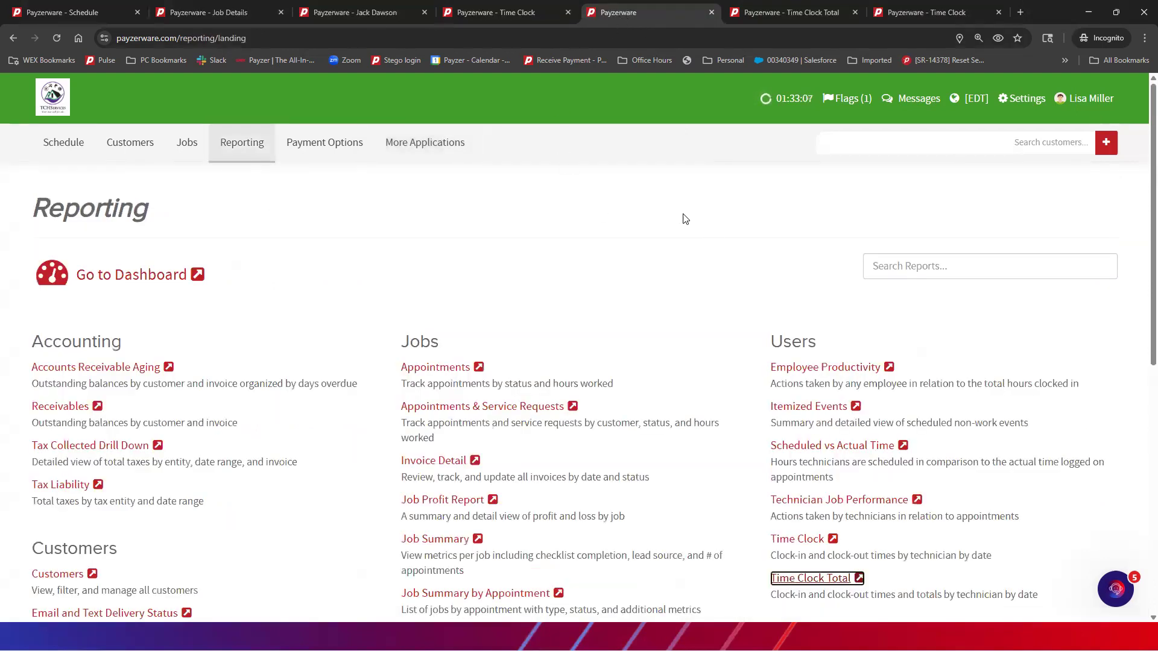
scroll(646, 202, "down", 3)
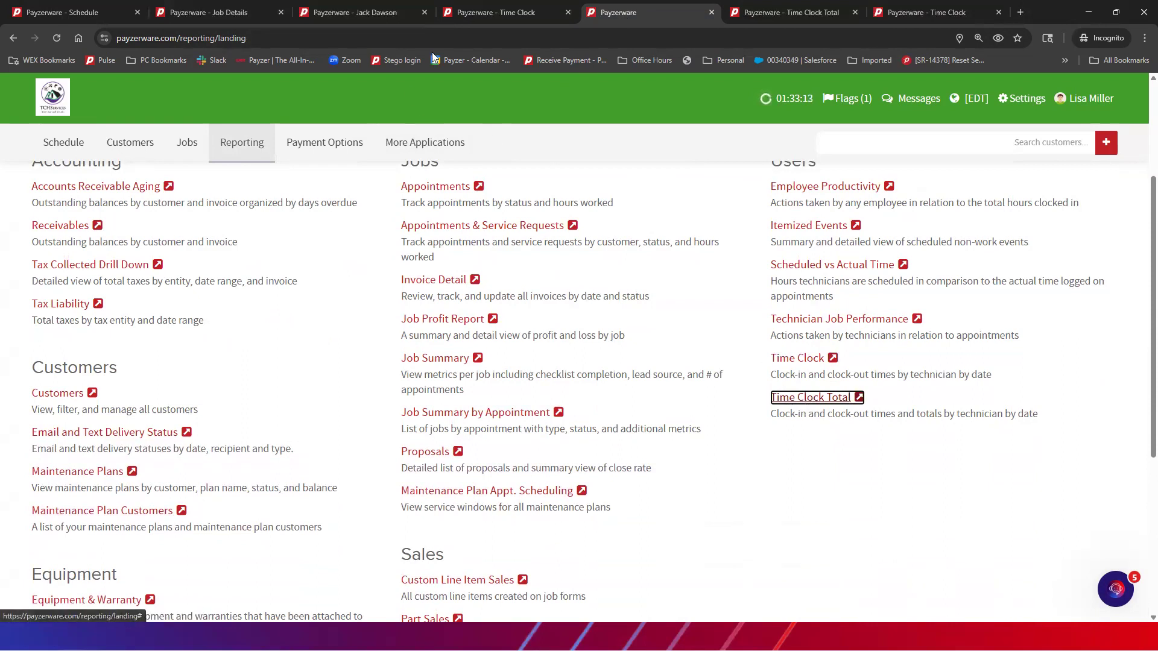
left_click(492, 12)
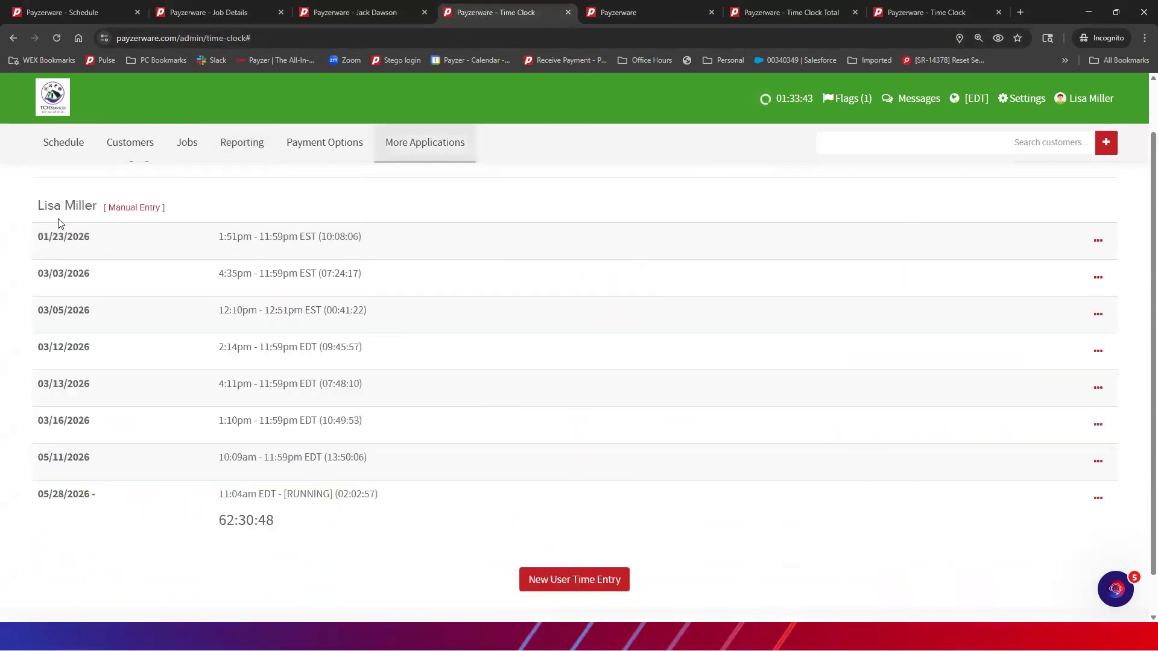
scroll(289, 225, "down", 1)
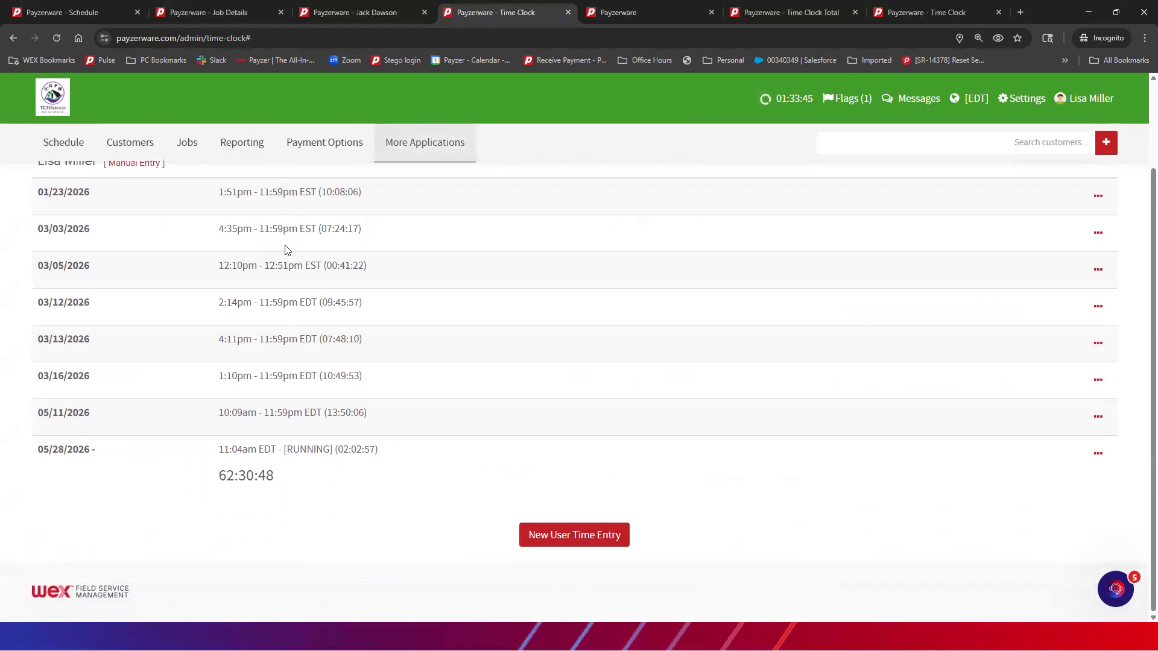
scroll(303, 360, "up", 2)
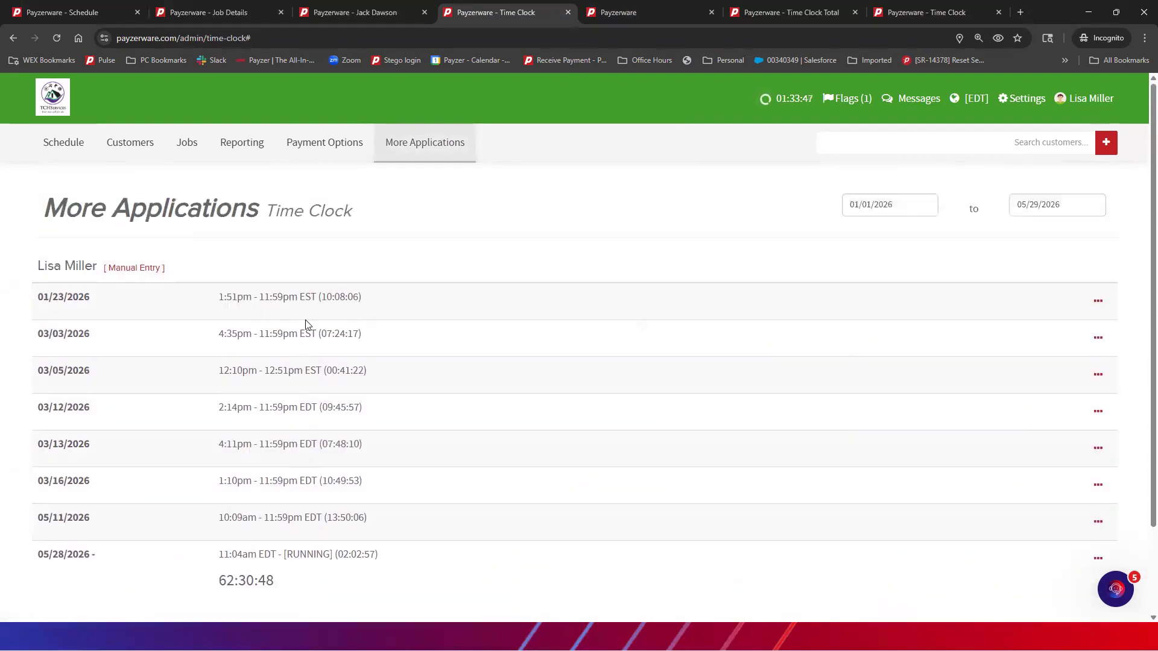
scroll(311, 317, "down", 2)
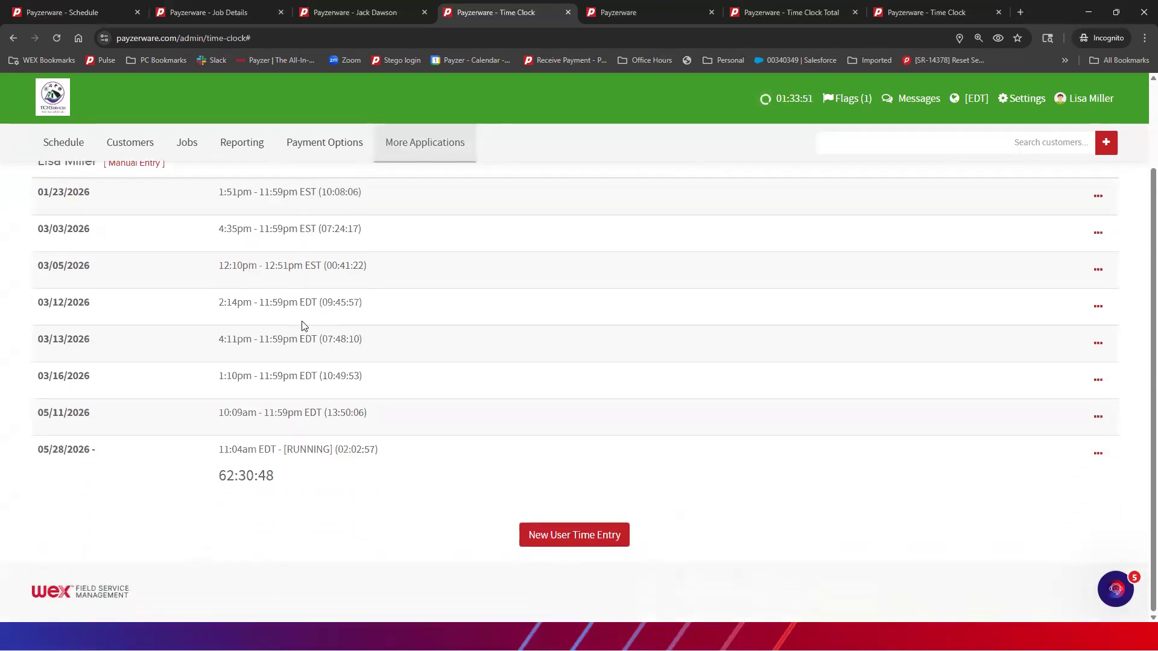
scroll(303, 323, "up", 2)
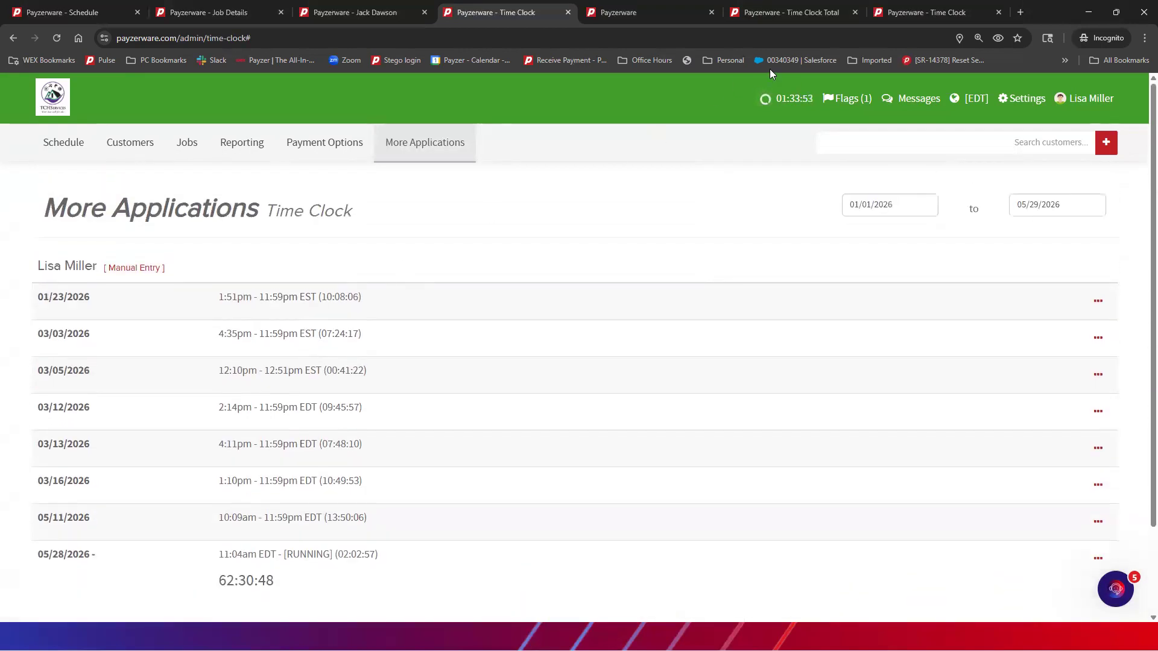
Set the Time Clock Total report's Clock In start date to 1/1/2026, reconnecting when prompted, and review the 60:27 total
left_click(786, 14)
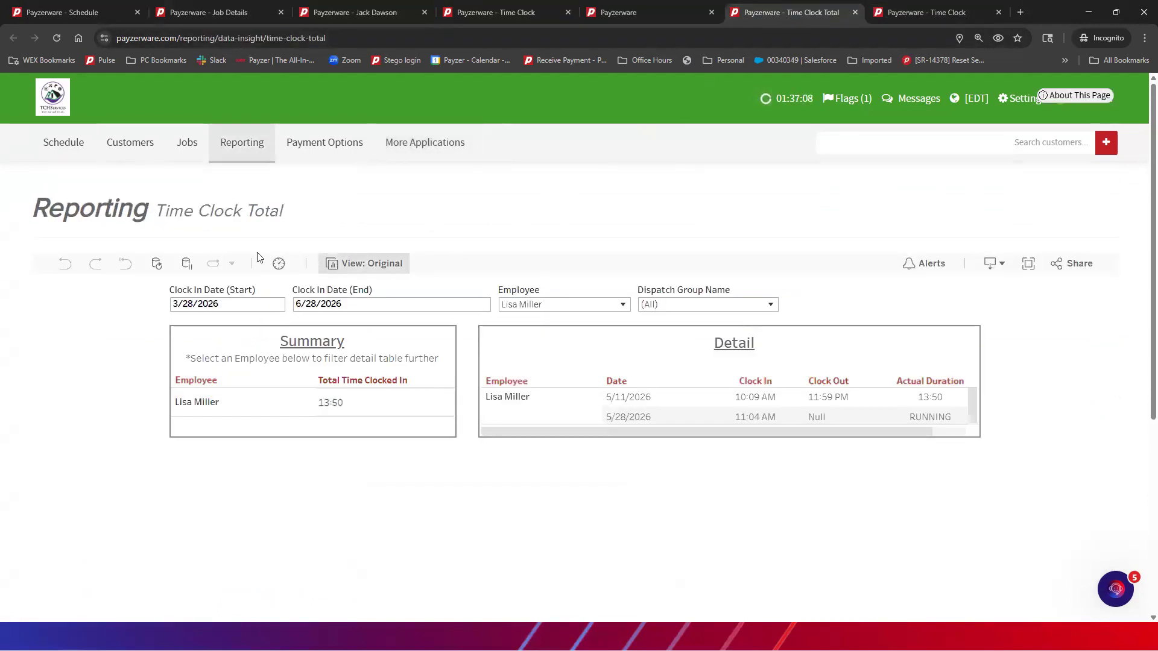
left_click(193, 304)
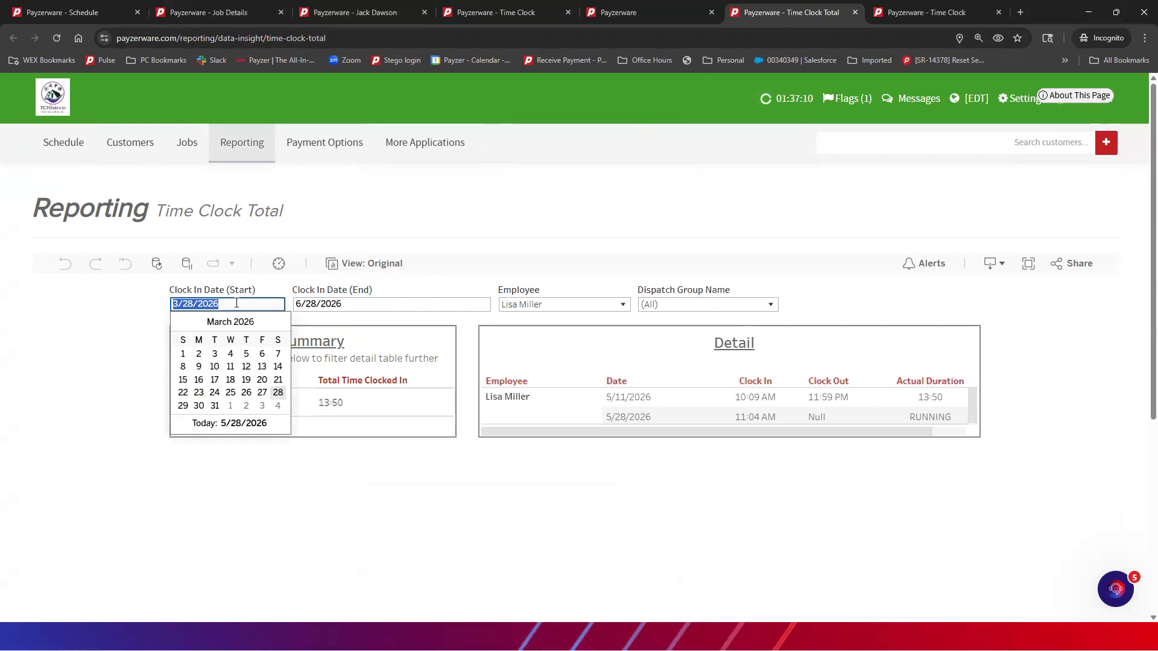
left_click(181, 324)
left_click(180, 325)
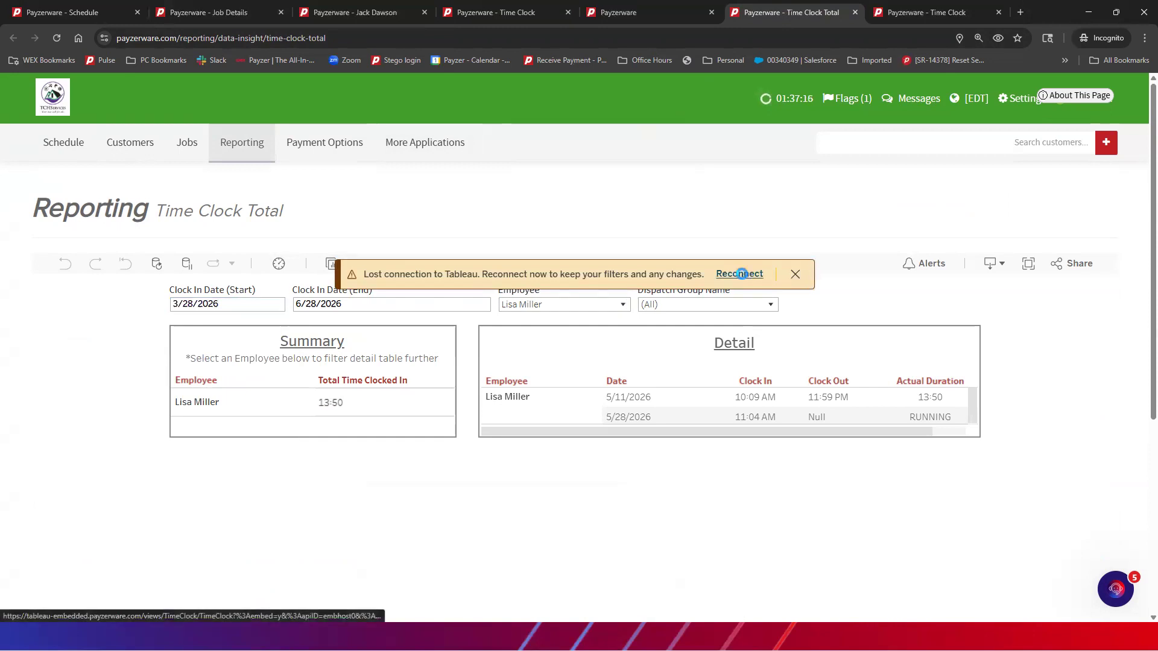
left_click(739, 274)
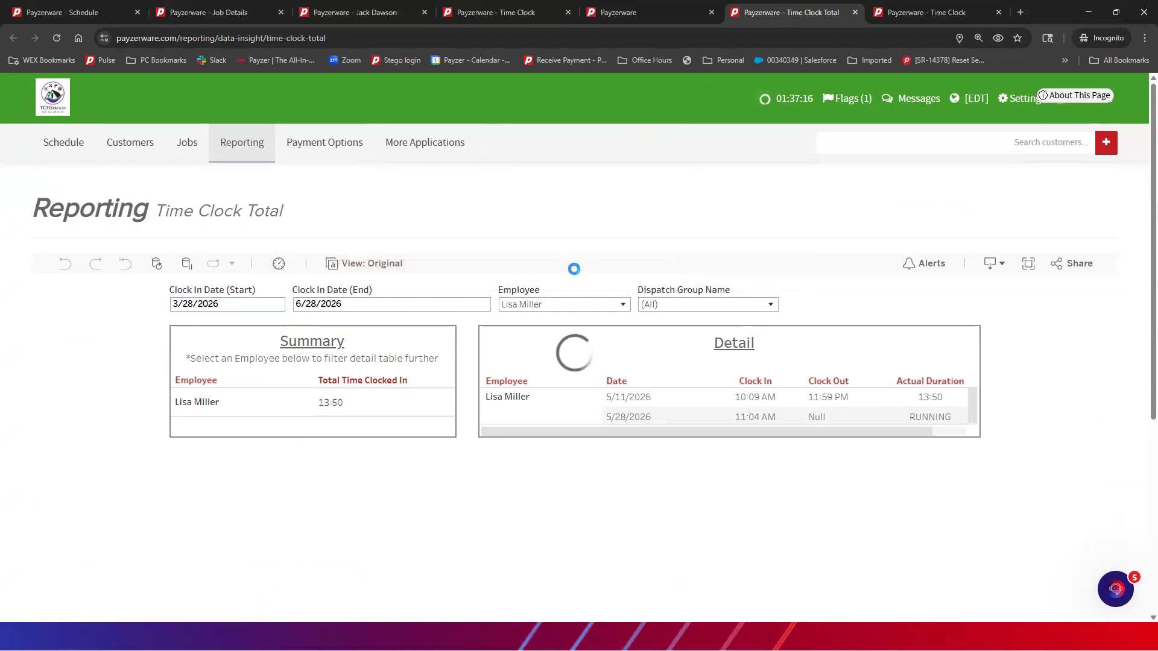
left_click(218, 302)
left_click(181, 325)
left_click(181, 325)
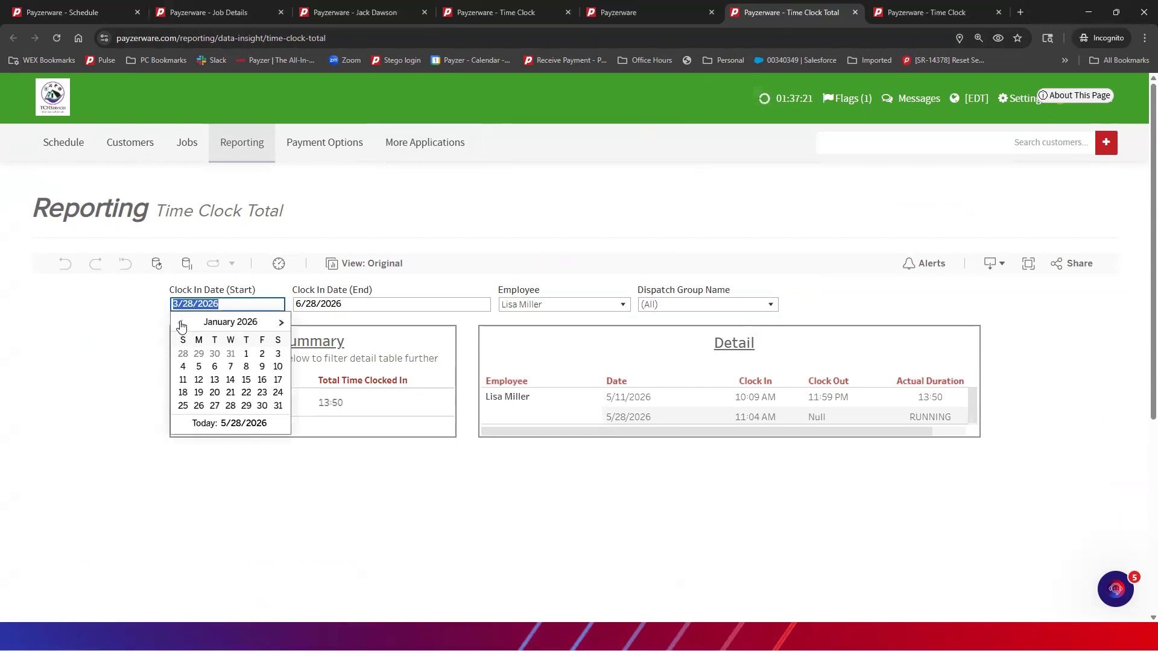
left_click(246, 354)
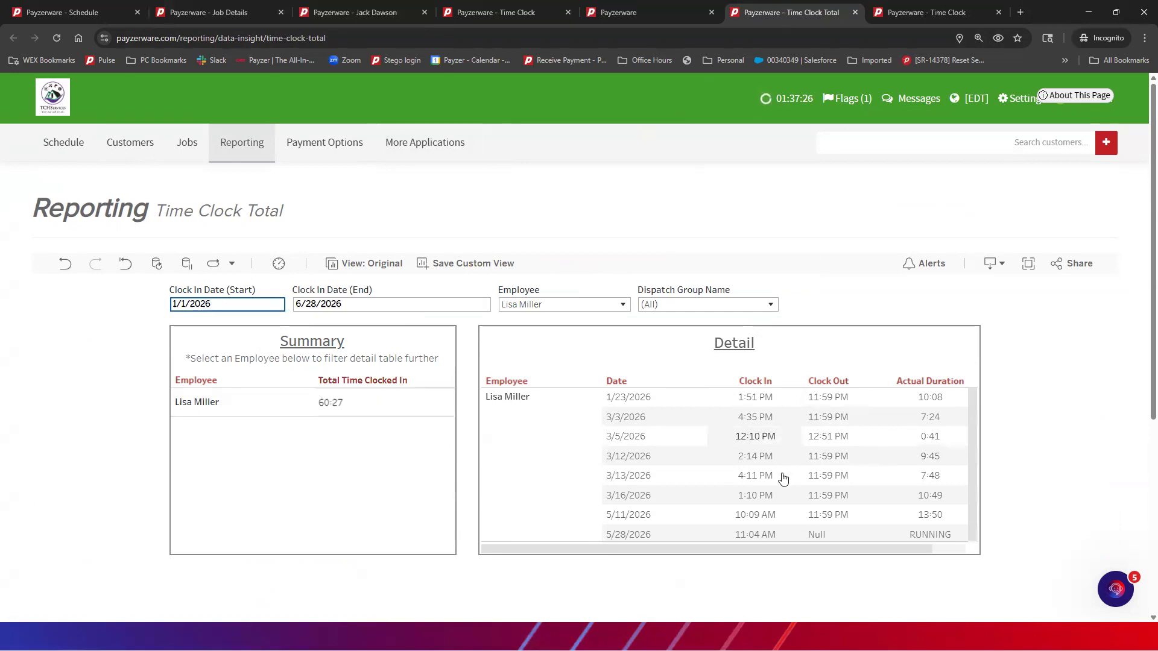
scroll(795, 455, "down", 1)
scroll(795, 456, "down", 1)
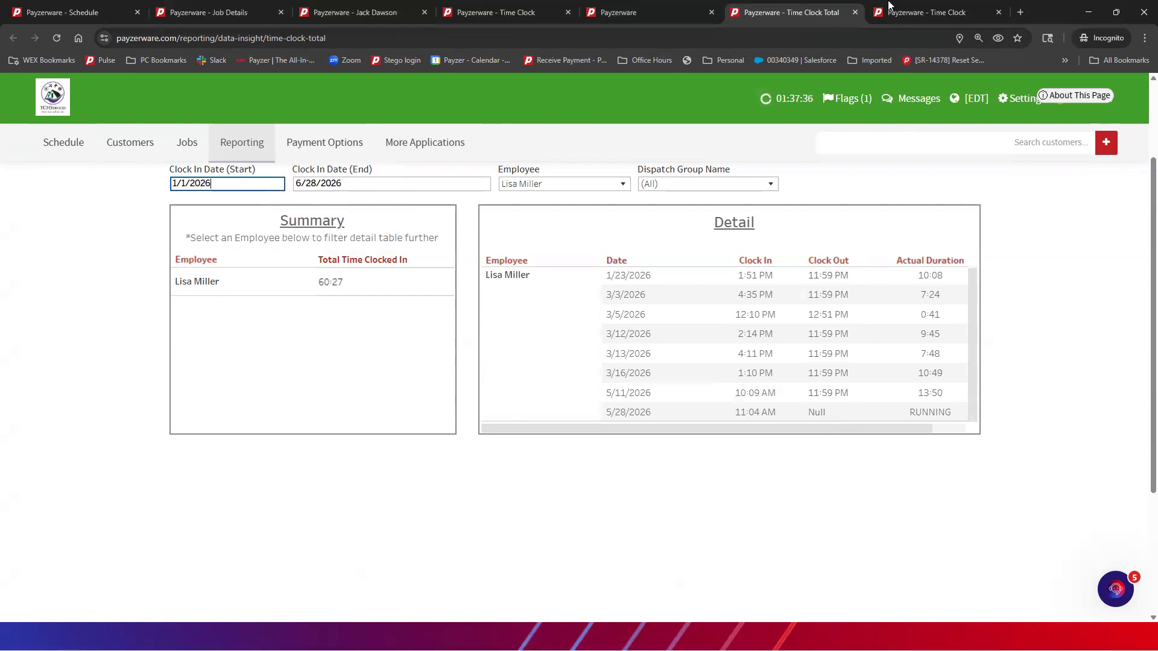
From the Reporting overview, open the Scheduled vs. Actual Time report under Users
left_click(617, 12)
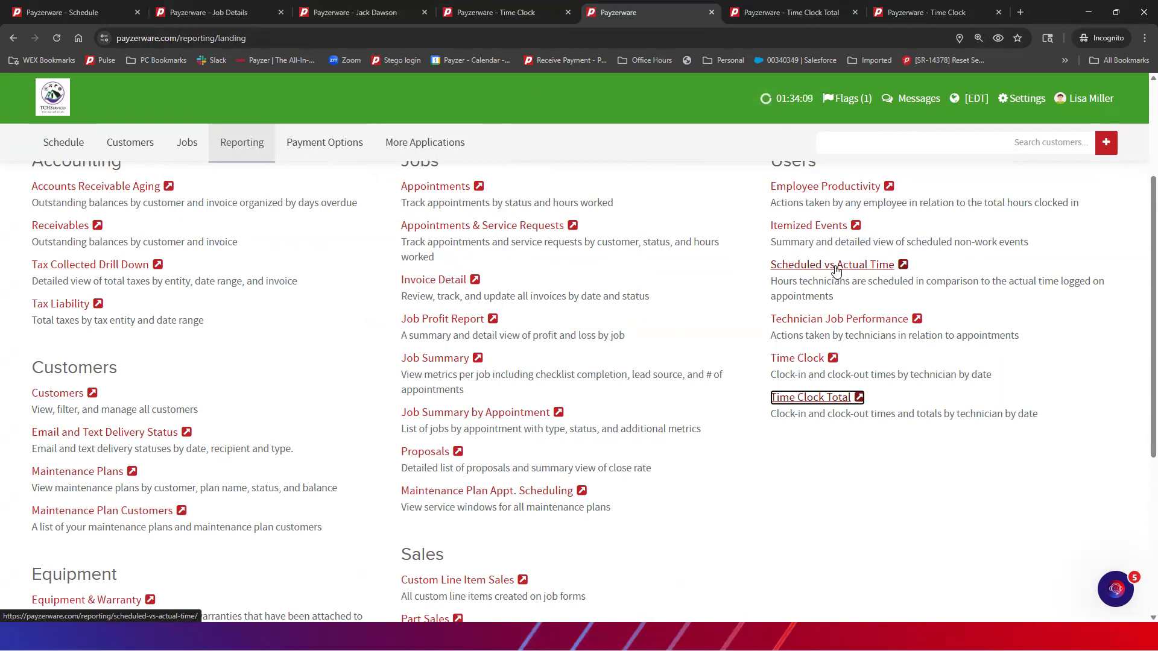
left_click(835, 269)
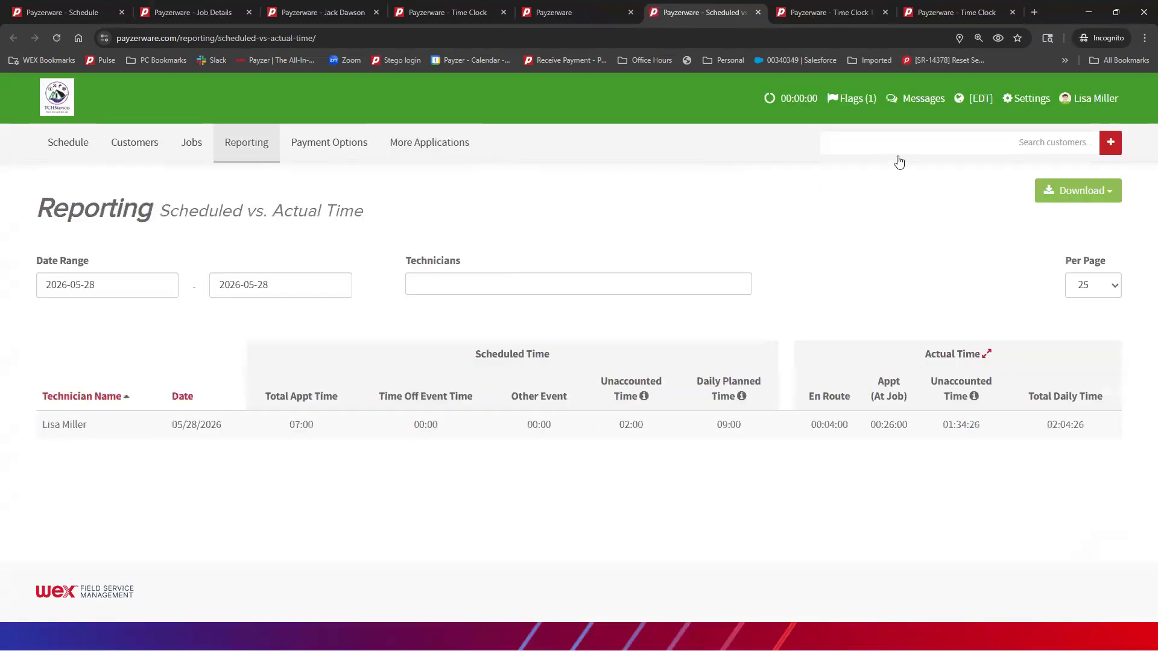
Set the report's date range start to 2026-03-01 and review the nine daily rows
left_click(120, 286)
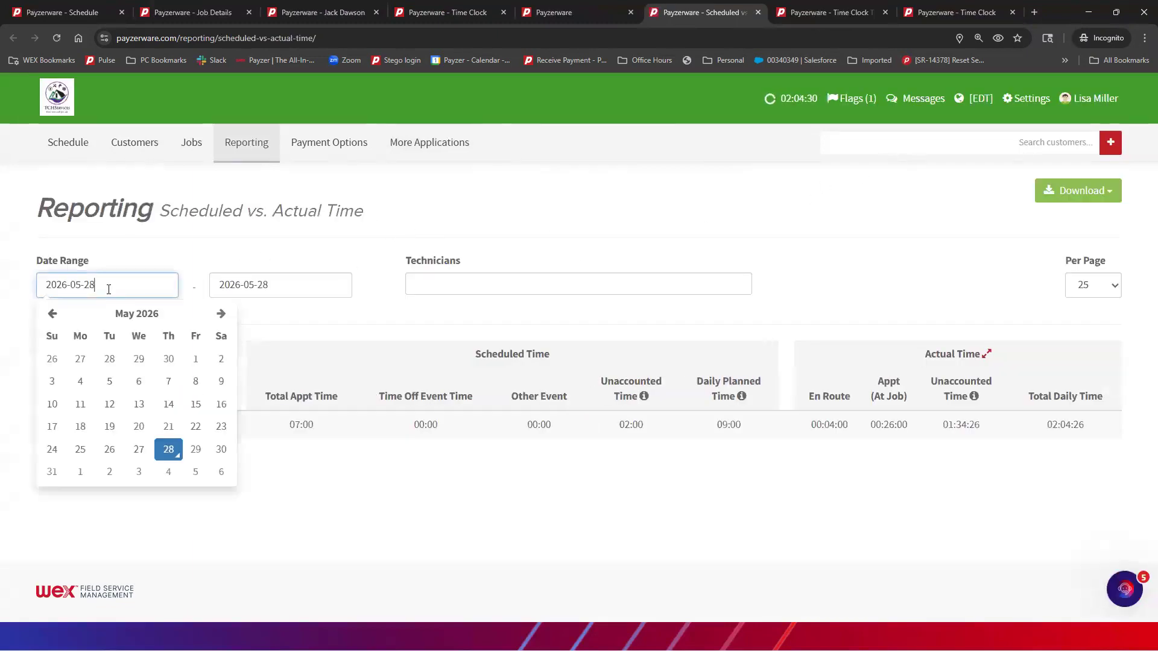
left_click(53, 314)
left_click(53, 314)
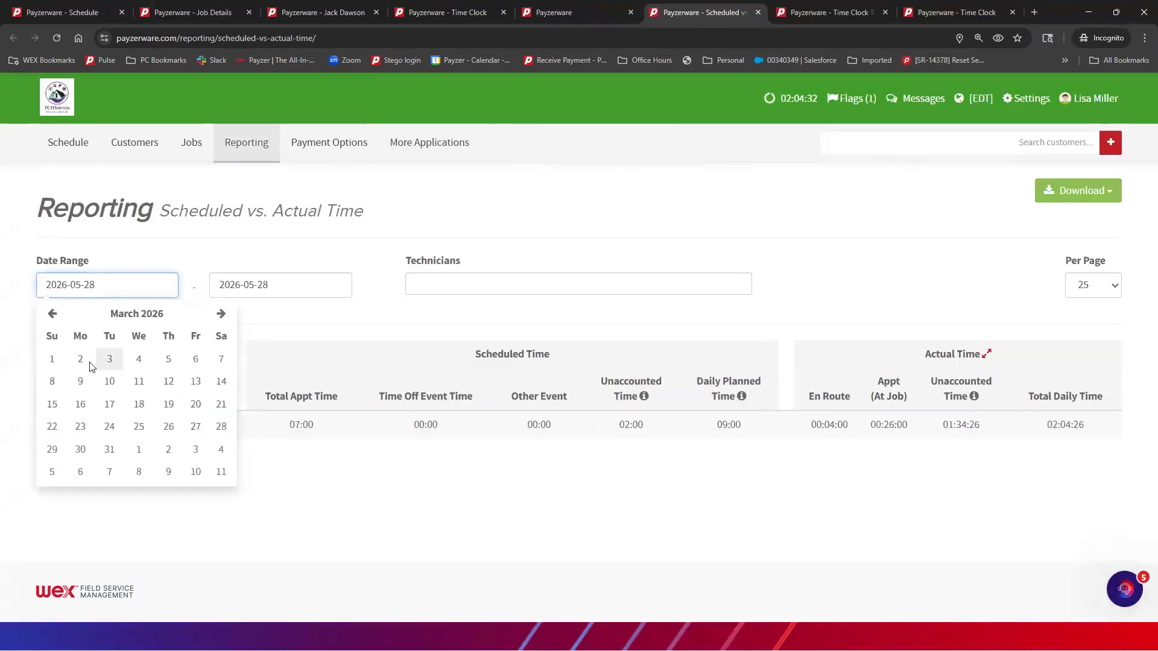
left_click(52, 360)
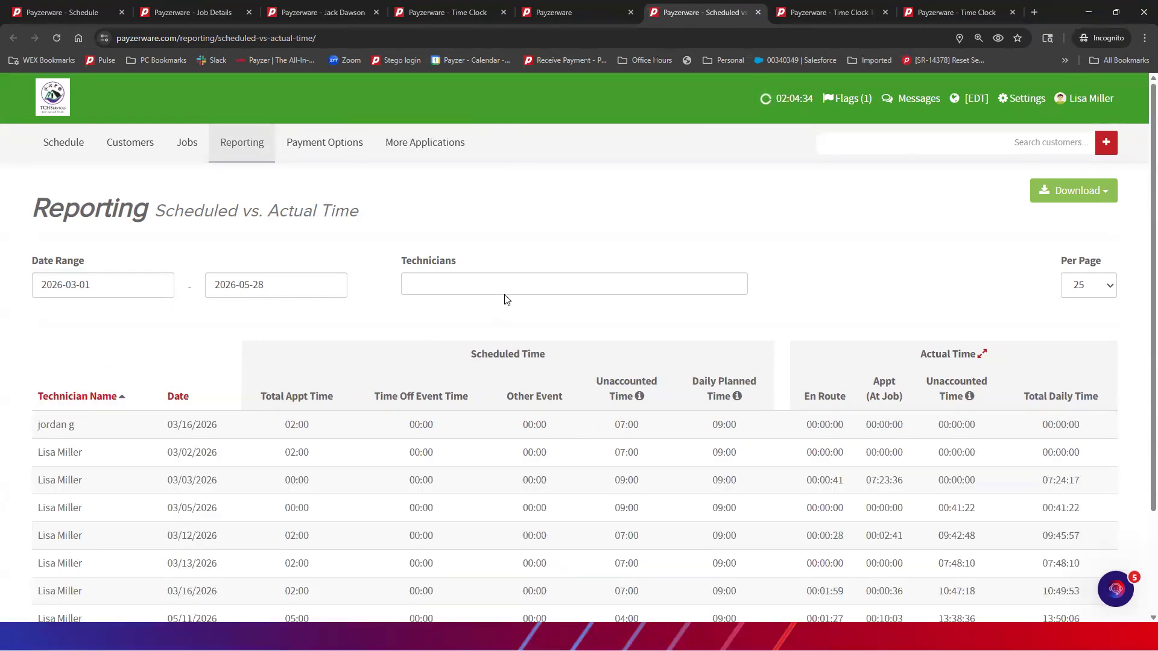
scroll(518, 274, "down", 1)
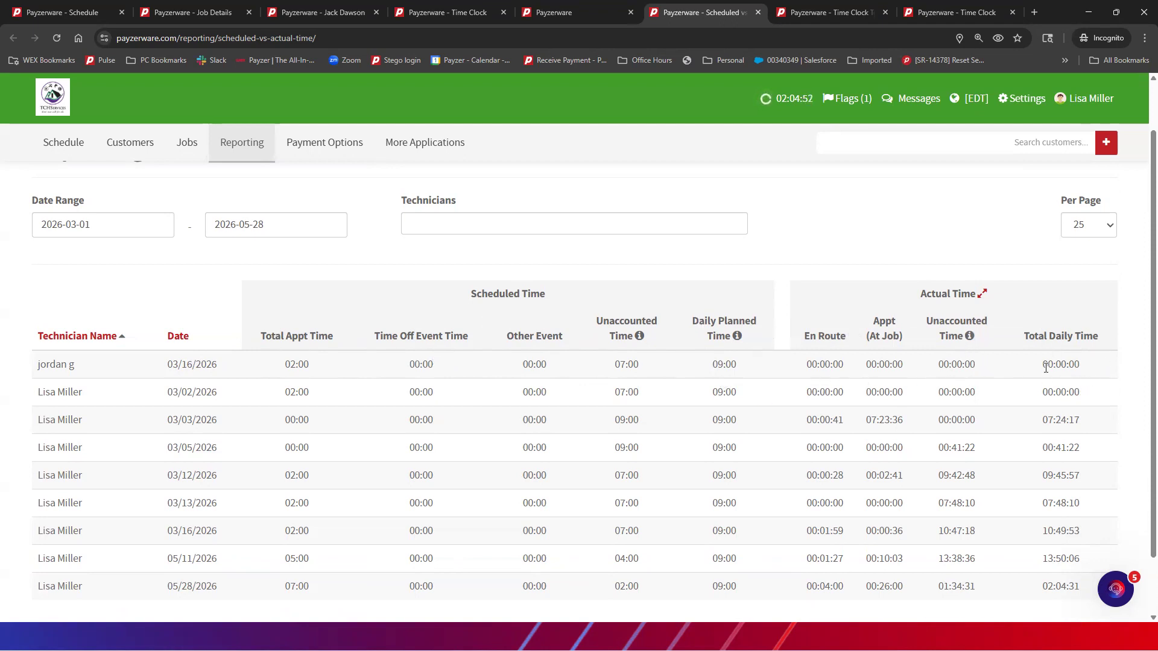
scroll(1046, 367, "up", 1)
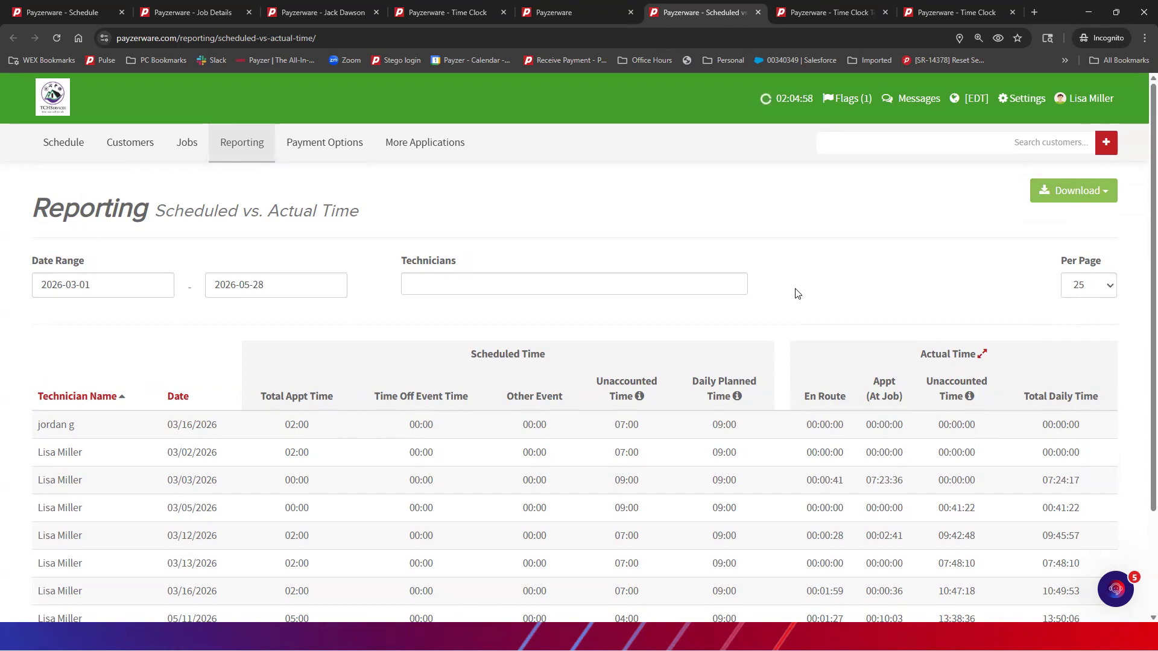
Open the Actual Time Hours Worked report and review its 08:11:31 total
left_click(982, 360)
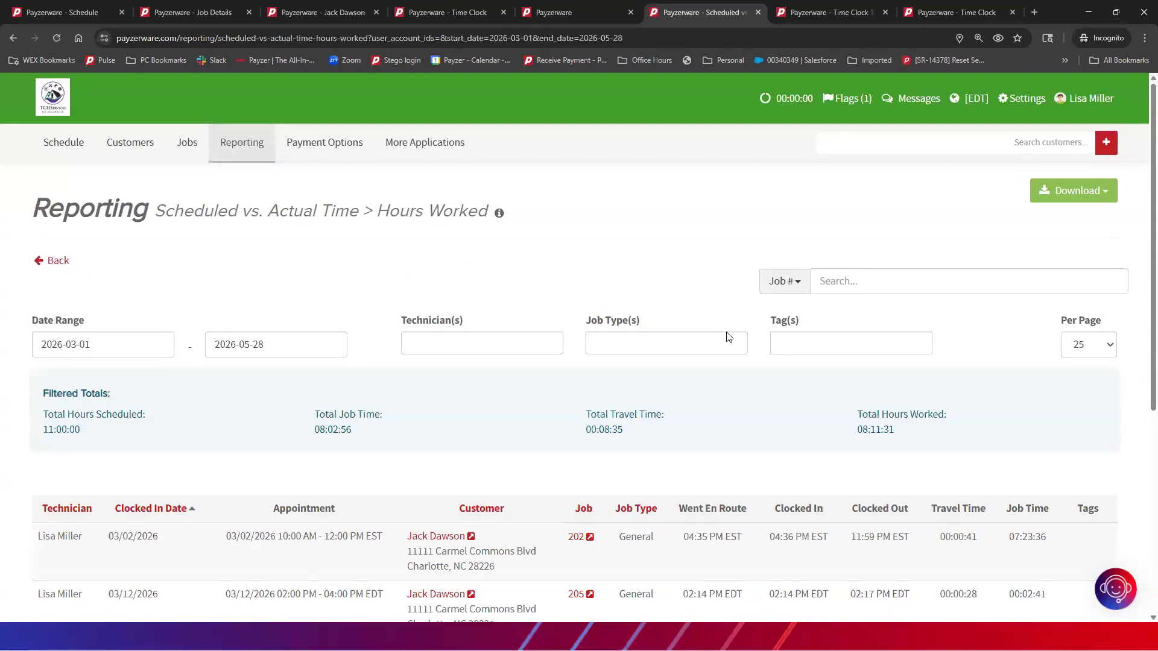
scroll(728, 337, "down", 2)
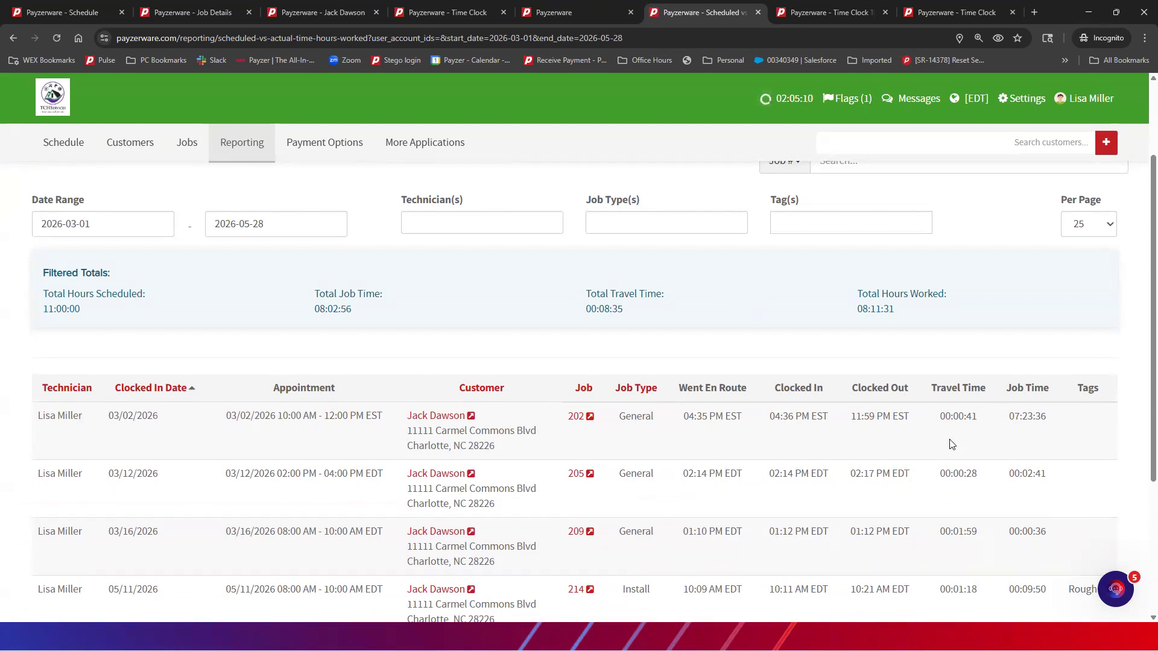
scroll(944, 380, "up", 2)
scroll(944, 380, "down", 2)
Start a new Weekly Timesheet in QuickBooks, with the window and timesheet maximized
left_click(603, 637)
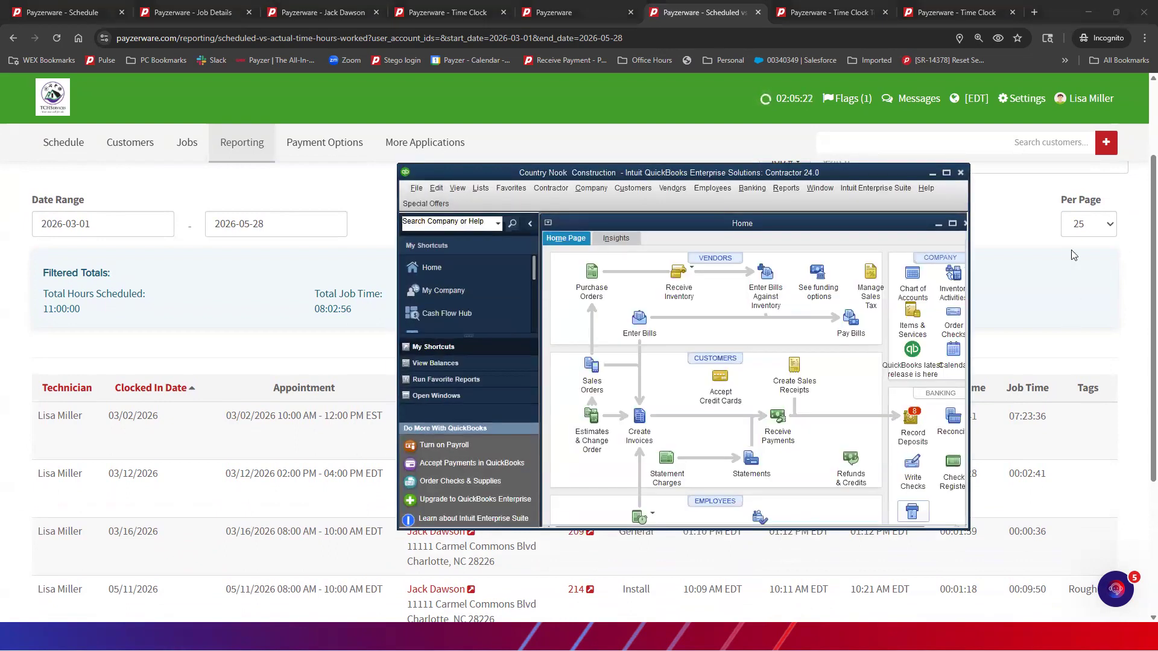
left_click(715, 189)
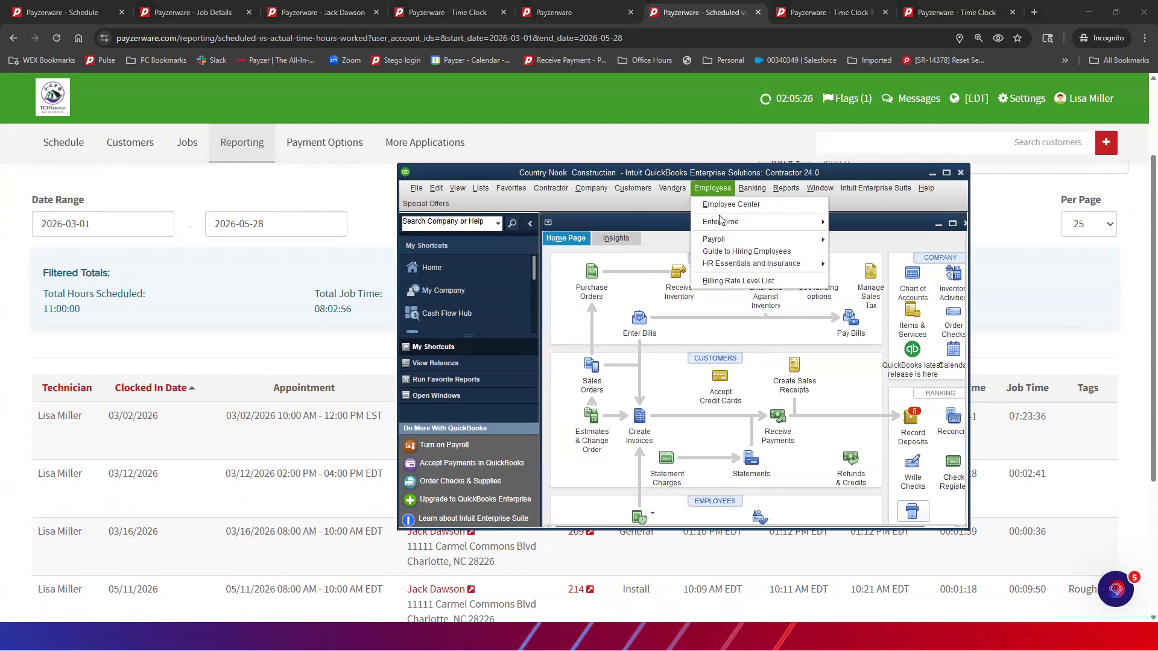
mouse_move(730, 223)
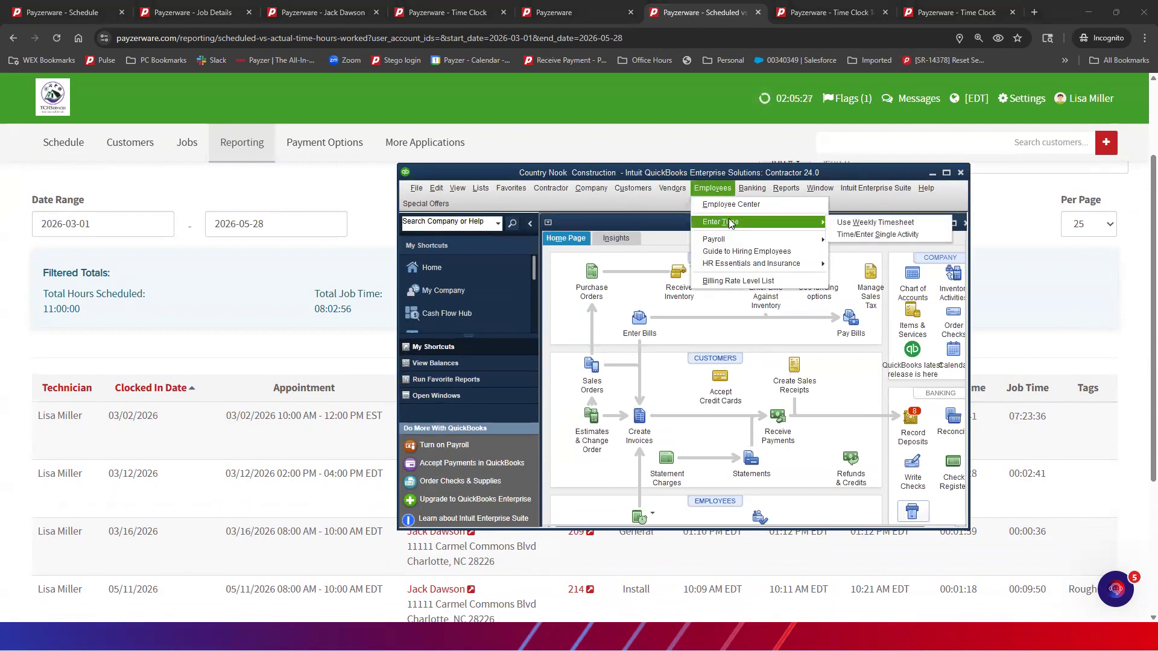
left_click(854, 224)
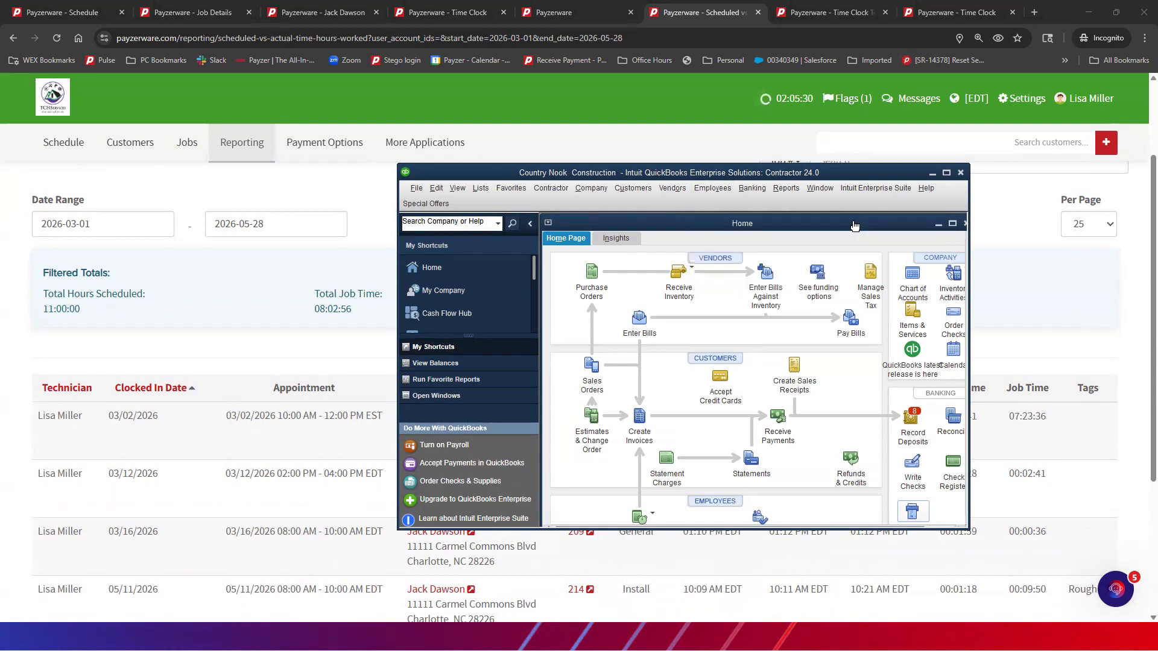
left_click(946, 174)
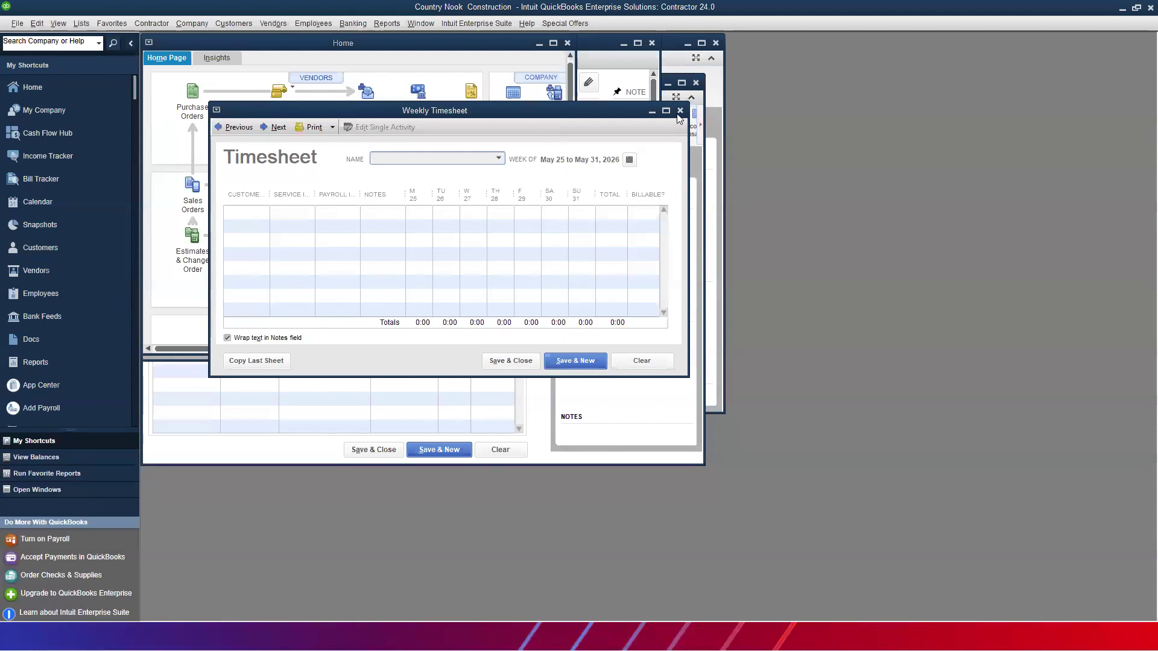
left_click(666, 110)
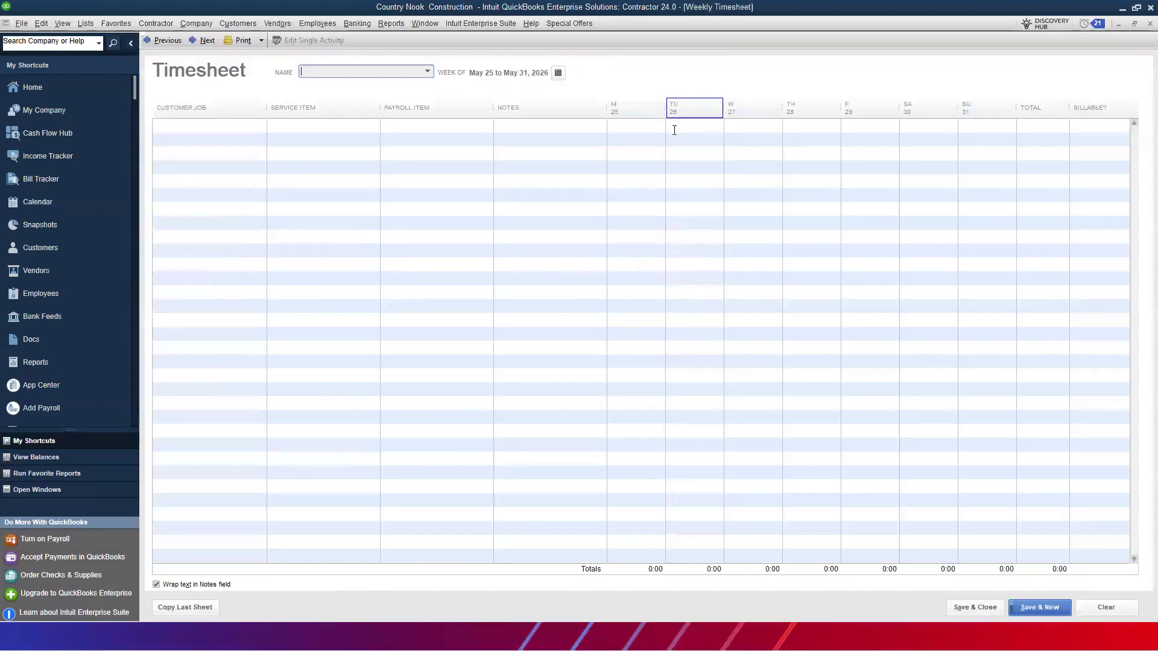
Enter the employee's name for the May 25–31, 2026 week, dismissing the missing-name warnings
left_click(222, 127)
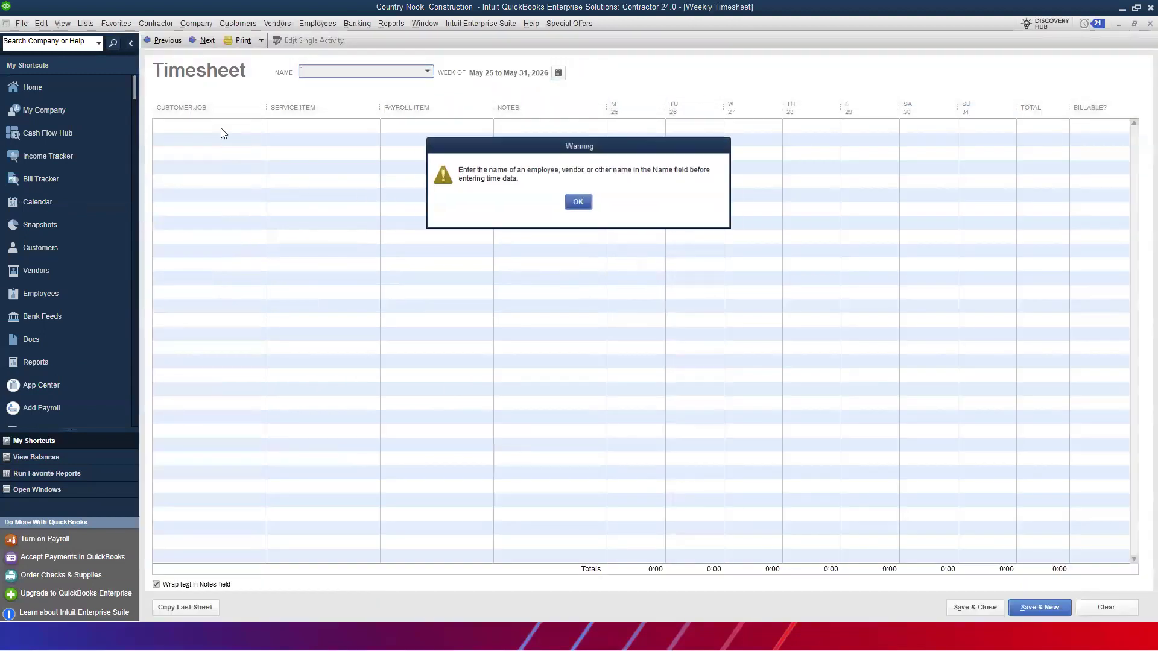
left_click(579, 202)
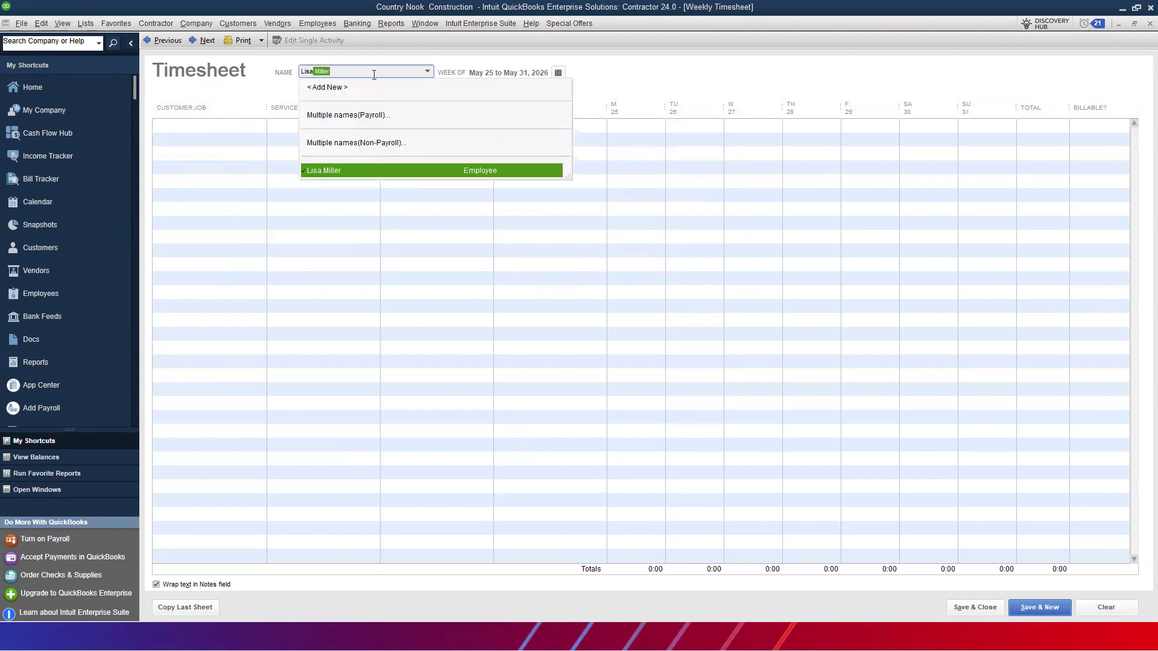
key("End")
left_click(186, 133)
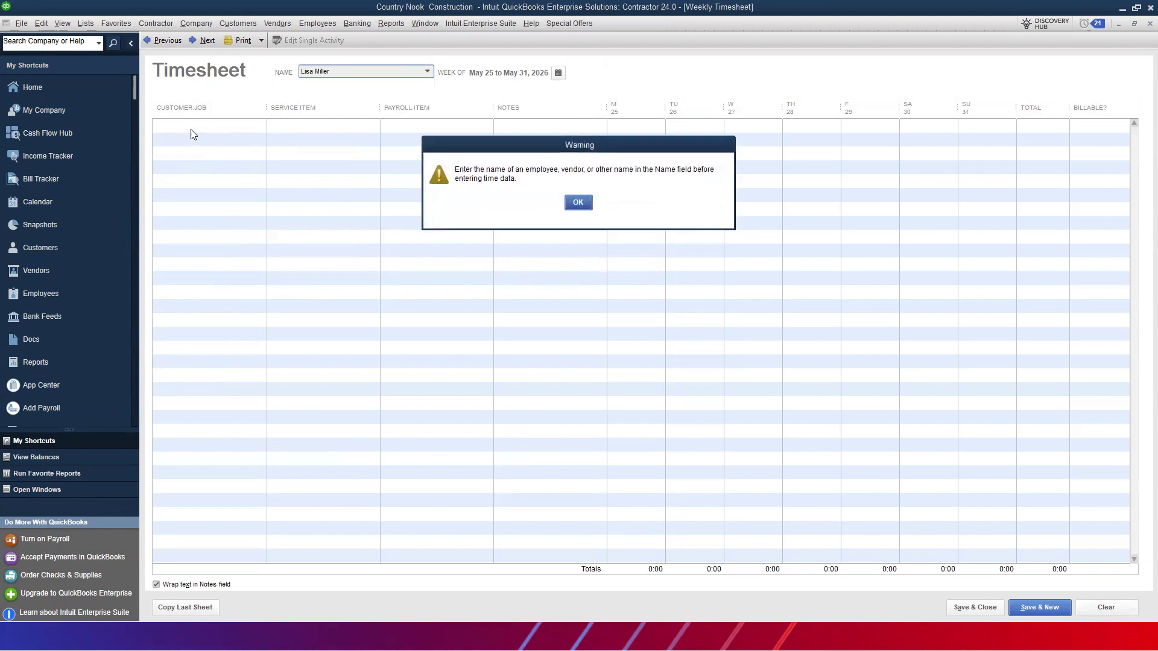
left_click(579, 201)
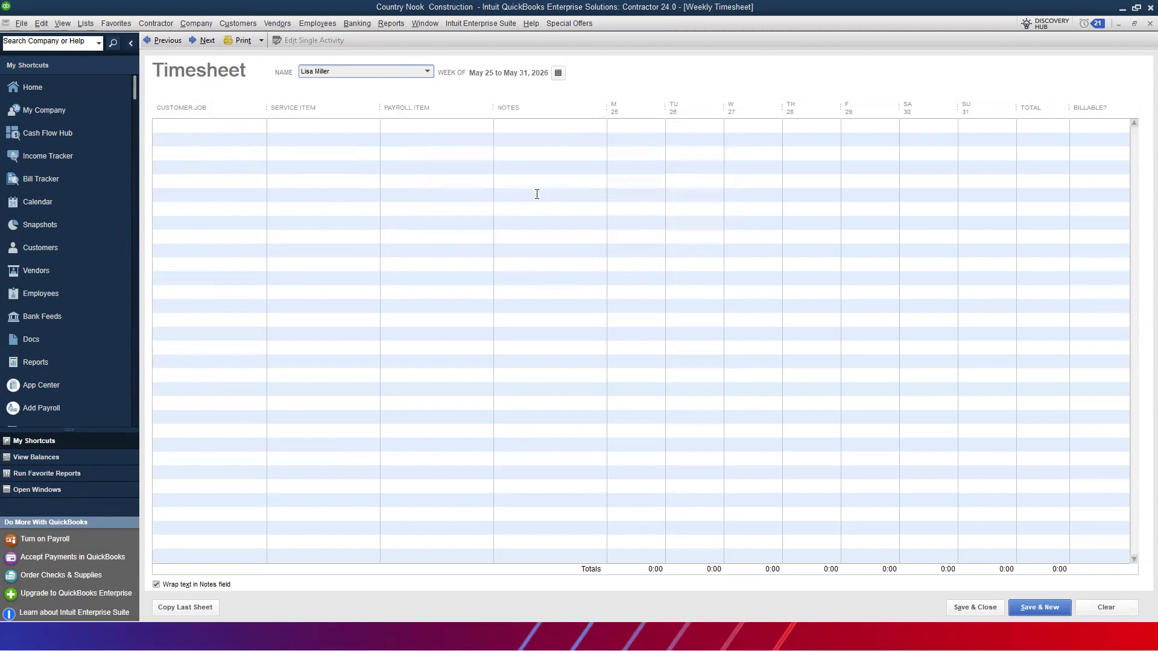
left_click(200, 128)
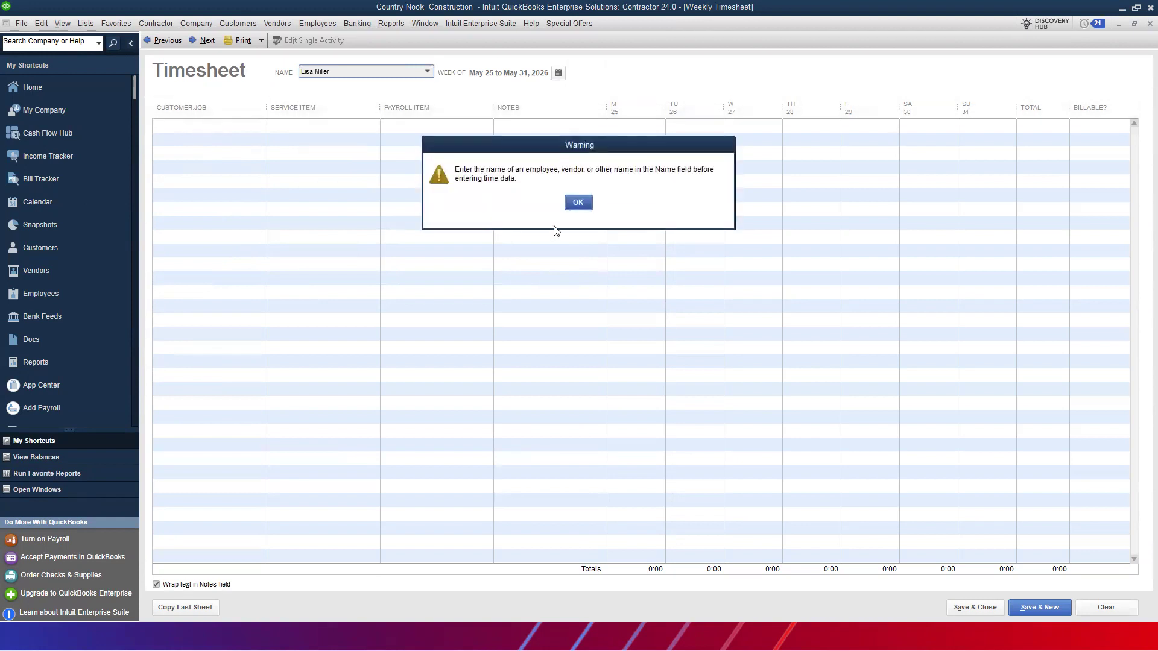
left_click(577, 204)
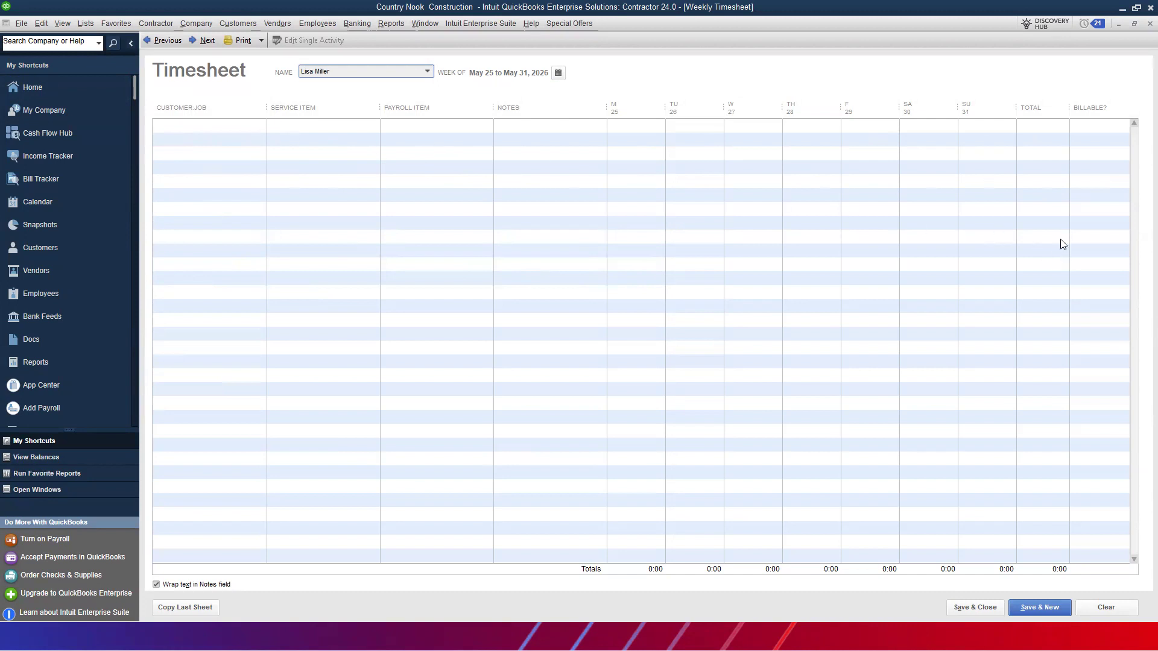
Sort Scheduled vs Actual by newest clock-in and open job #217's appointment details
left_click(1123, 12)
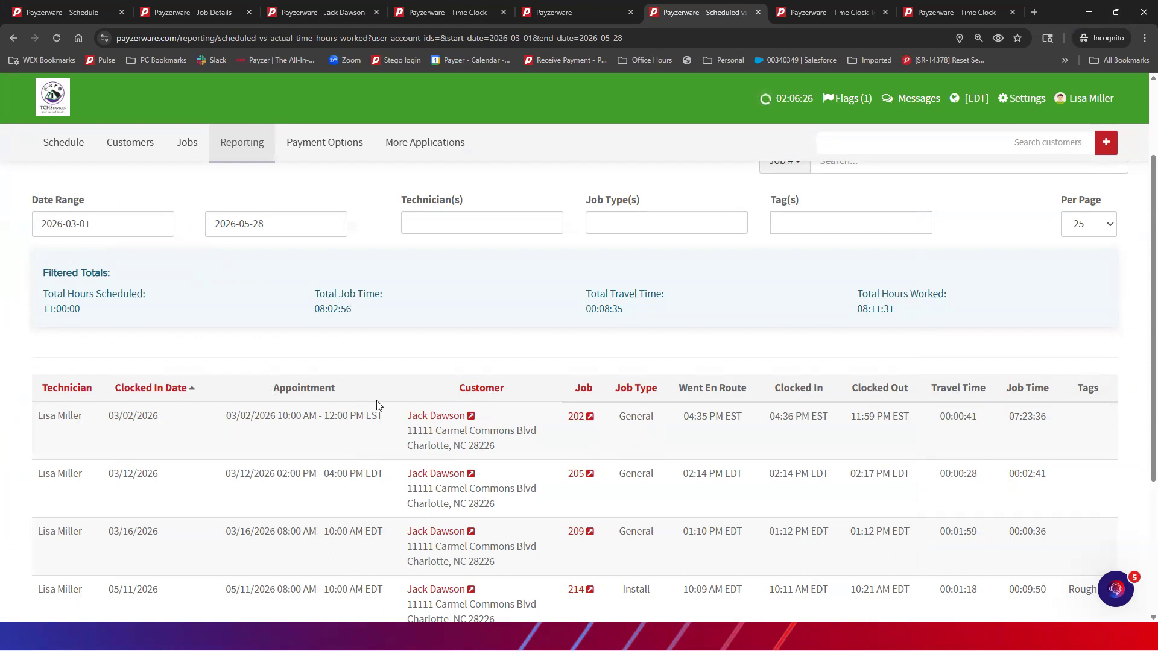
left_click(147, 391)
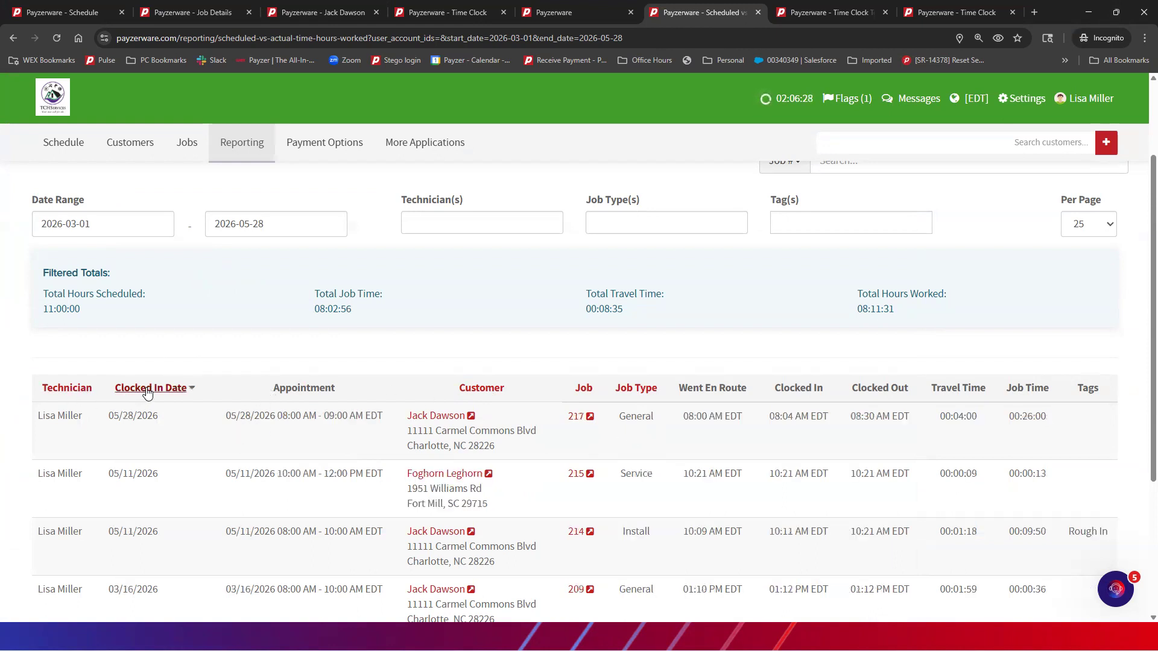
left_click(591, 417)
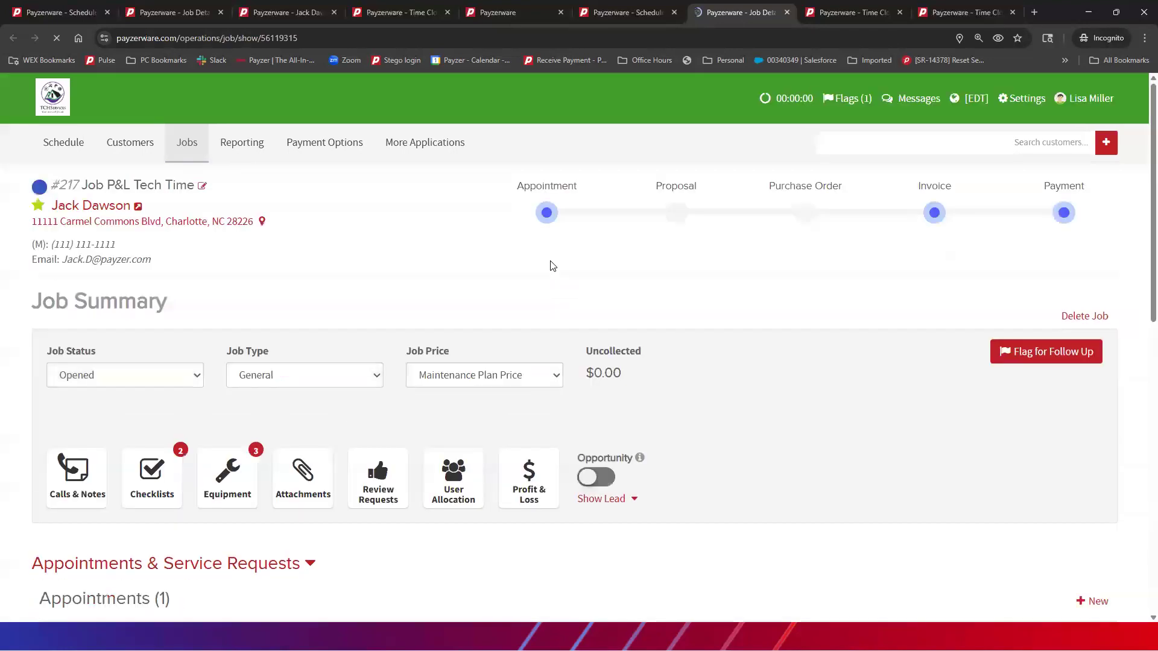
scroll(548, 264, "down", 5)
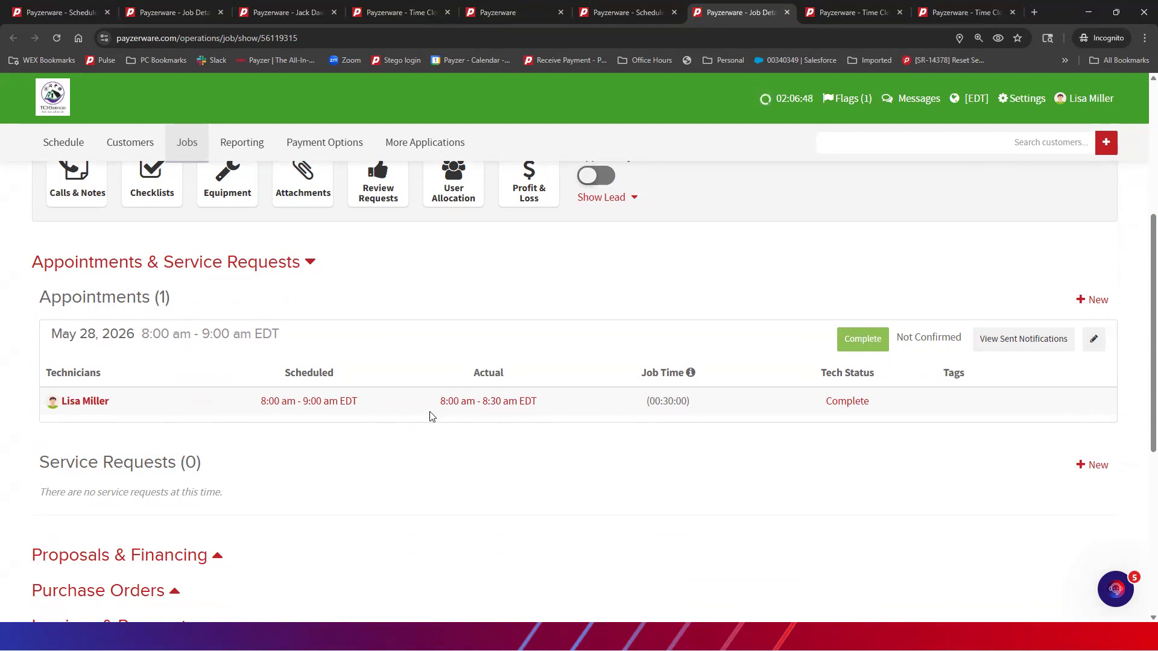
left_click(481, 403)
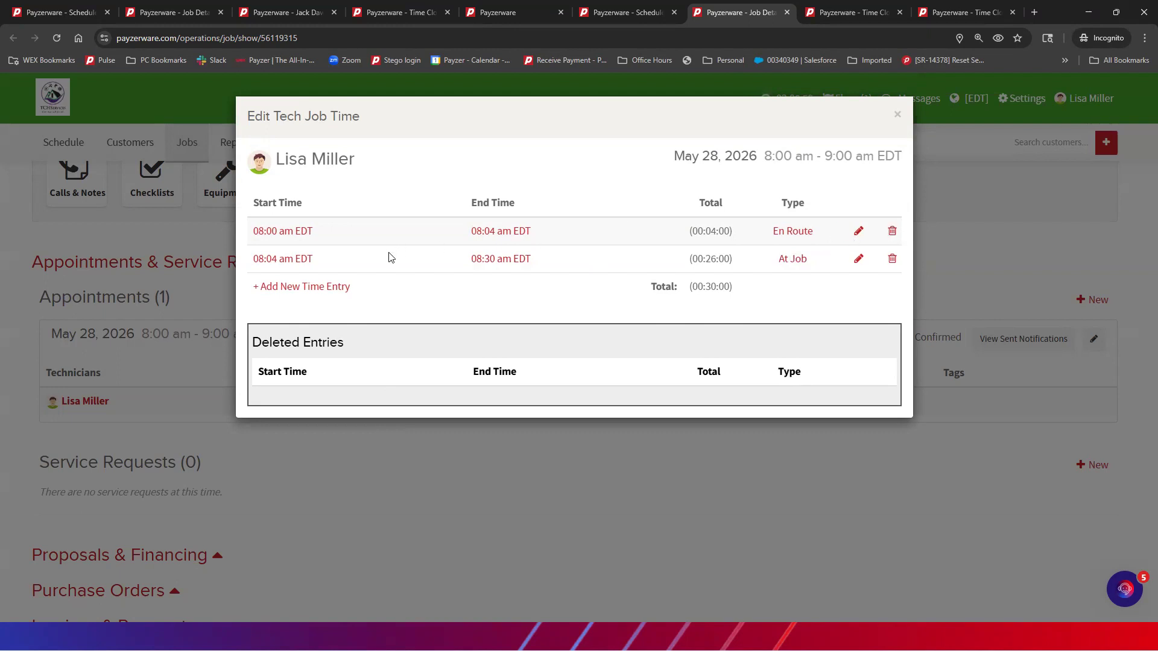
left_click(898, 114)
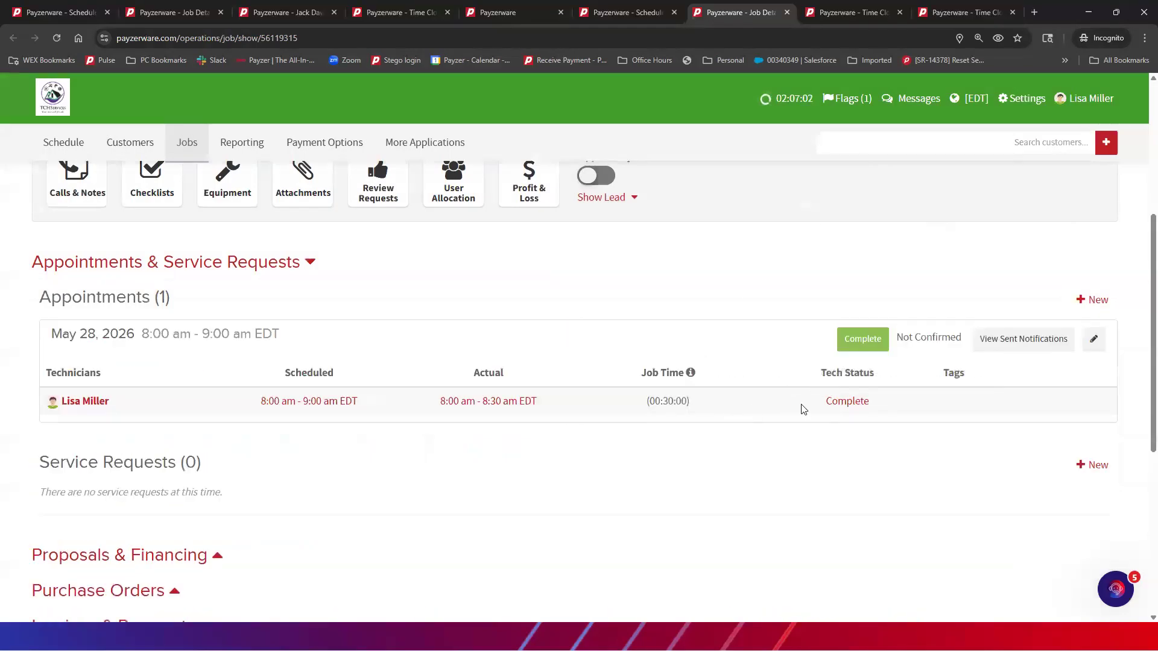
left_click(847, 401)
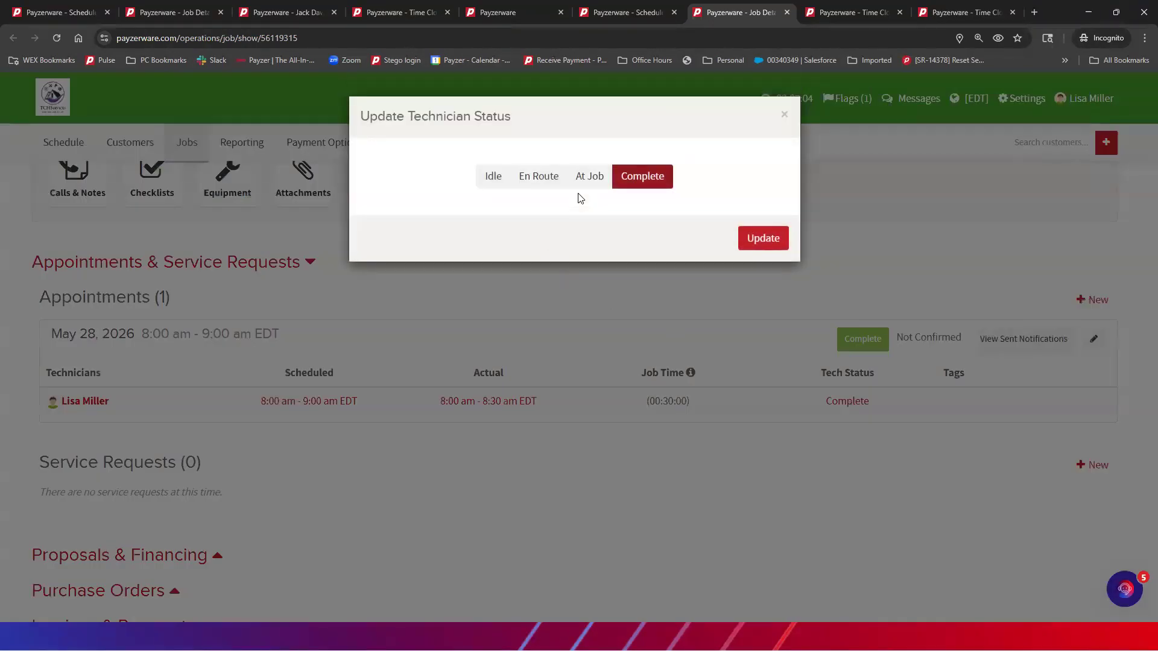
left_click(785, 116)
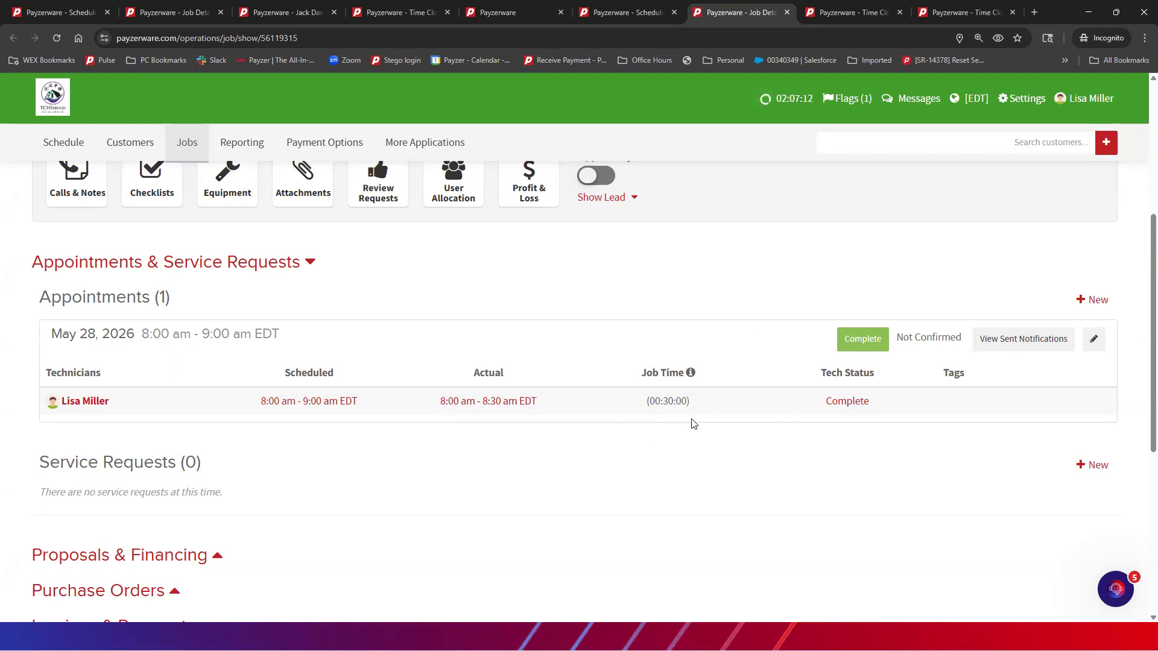
scroll(692, 424, "up", 3)
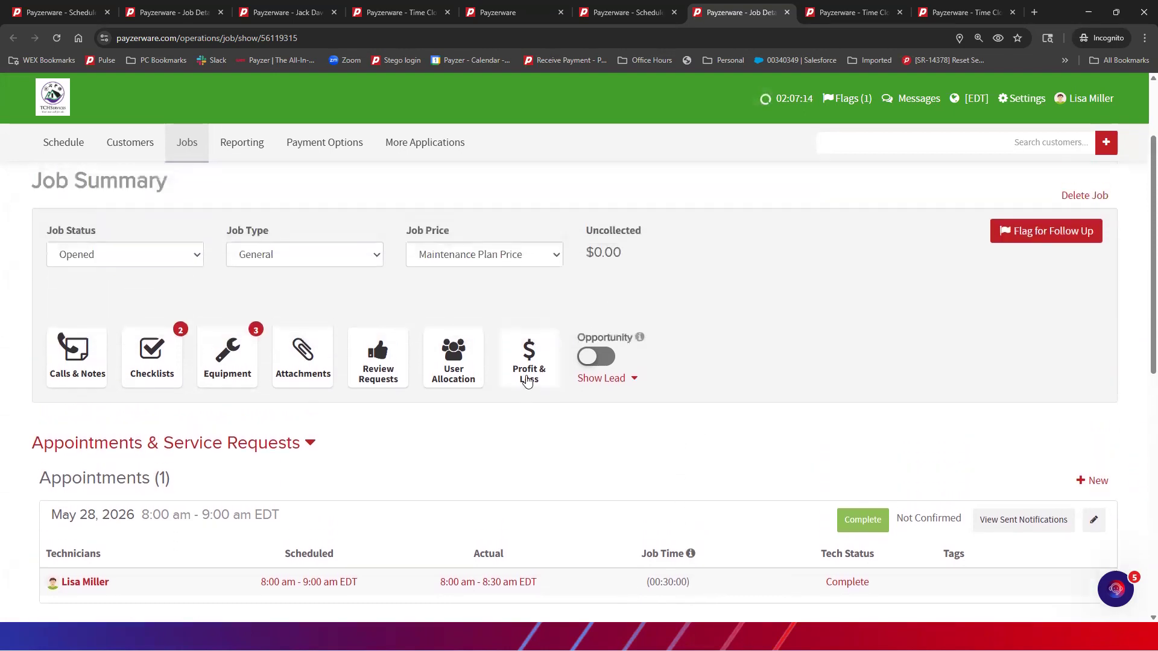
Expand job #217's Profit & Loss: $6,144.99 revenue, $389.98 product cost, $20.00 labor
left_click(527, 381)
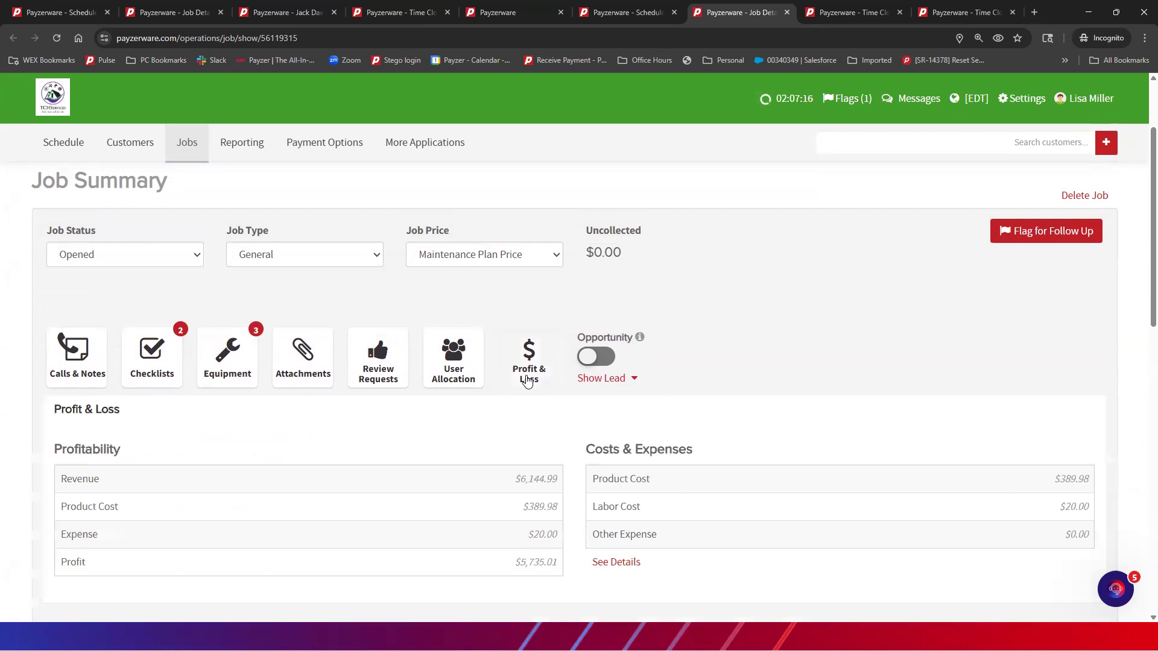
scroll(692, 404, "down", 3)
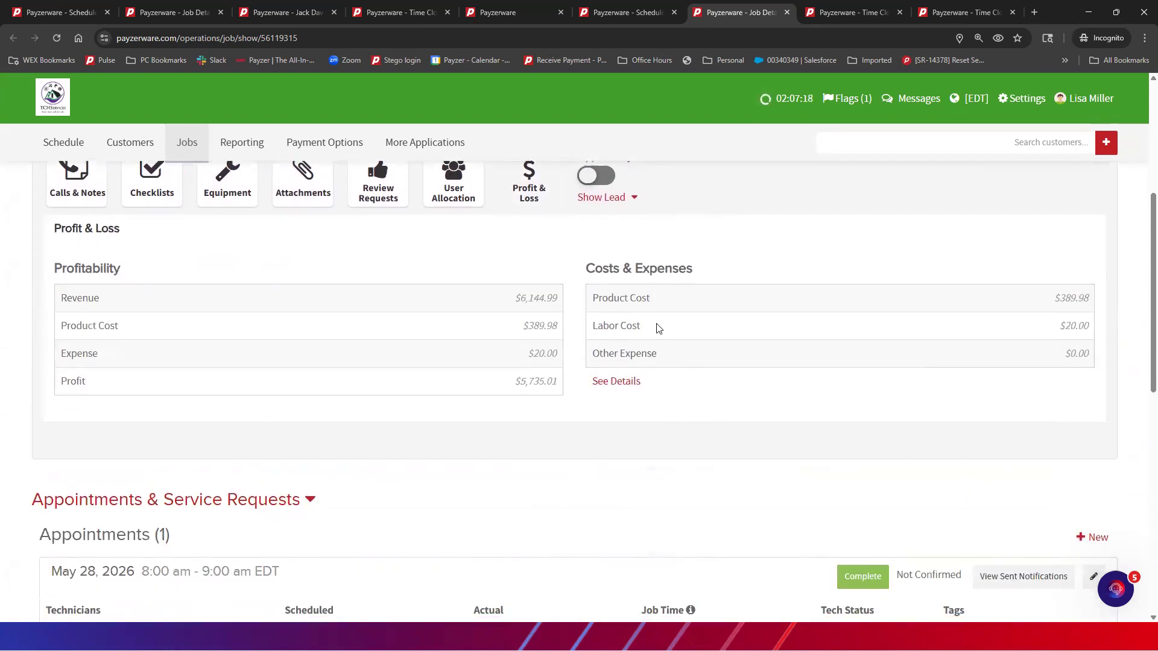
left_click(627, 382)
scroll(692, 377, "down", 1)
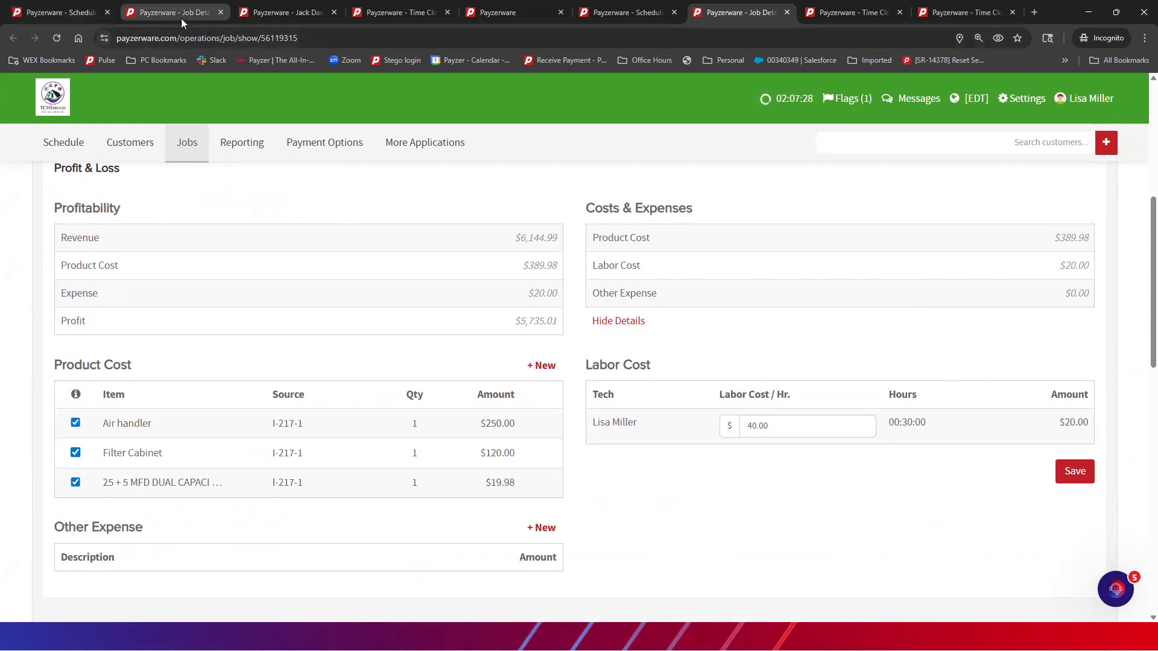
left_click(66, 12)
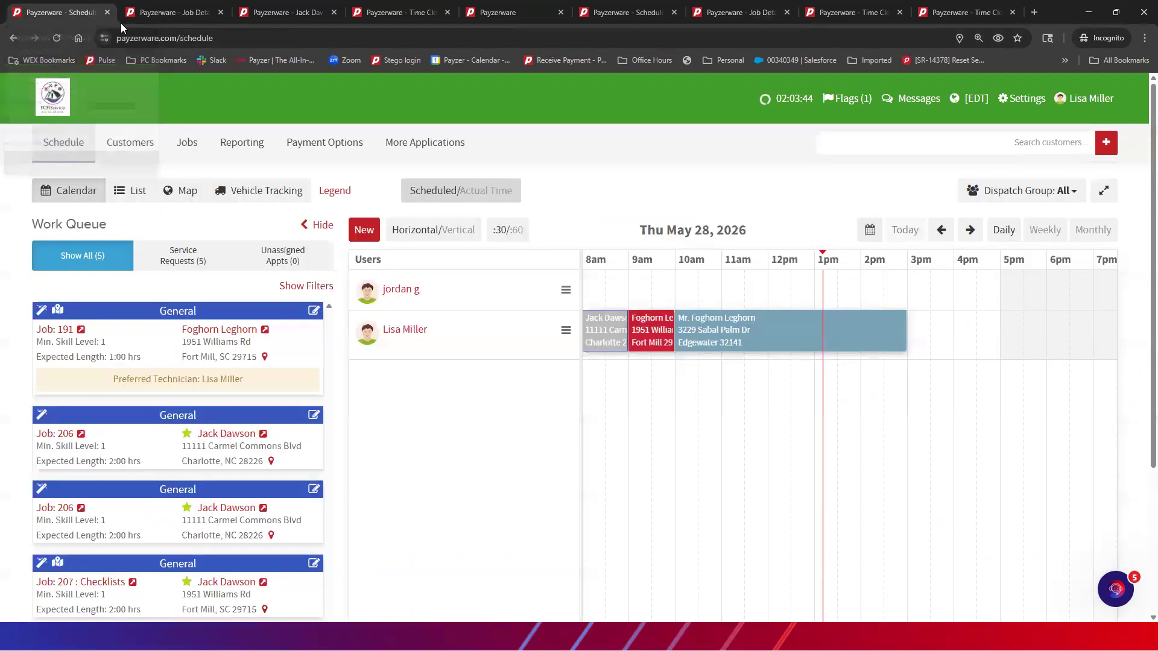
left_click(1022, 98)
mouse_move(985, 307)
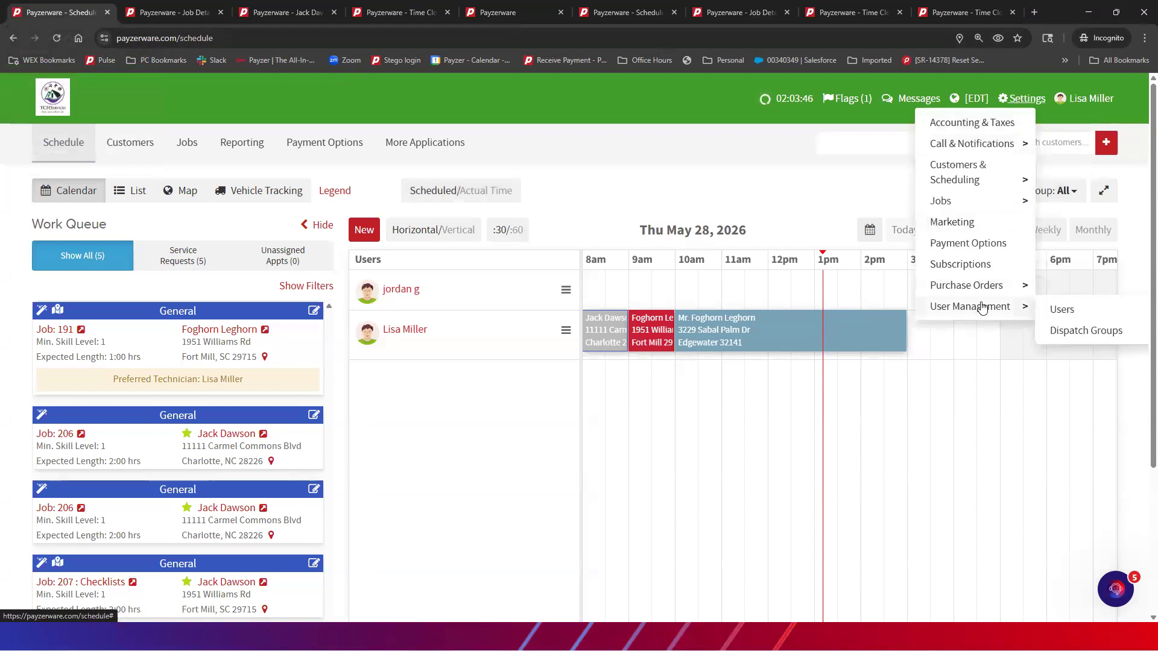
left_click(1056, 309)
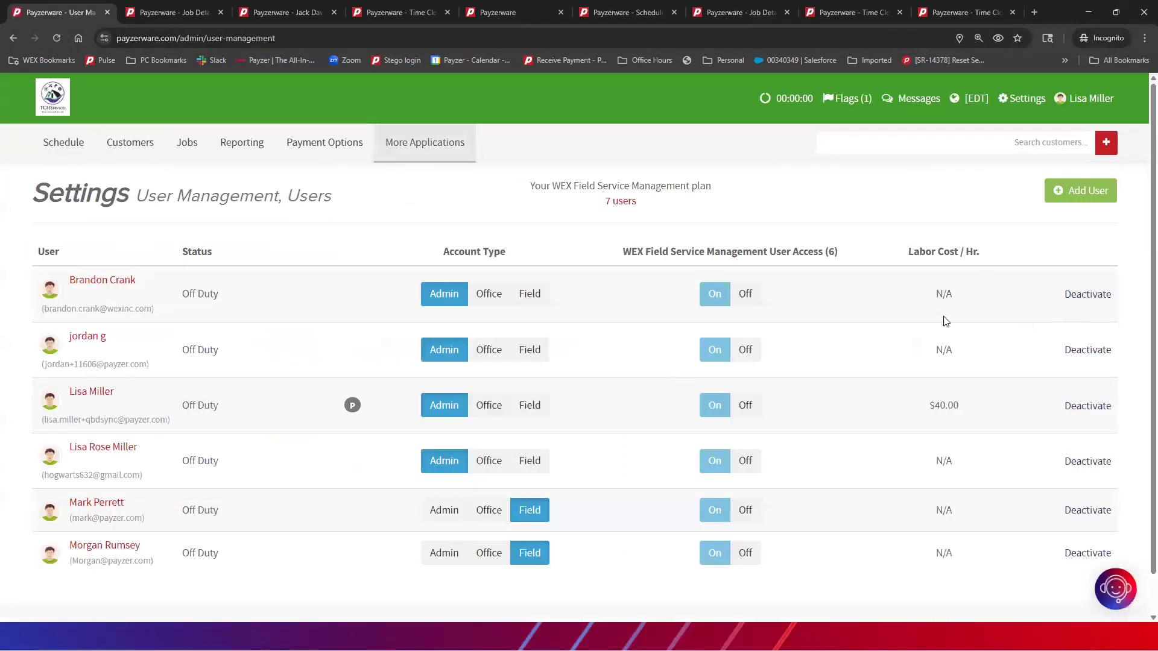
left_click(97, 397)
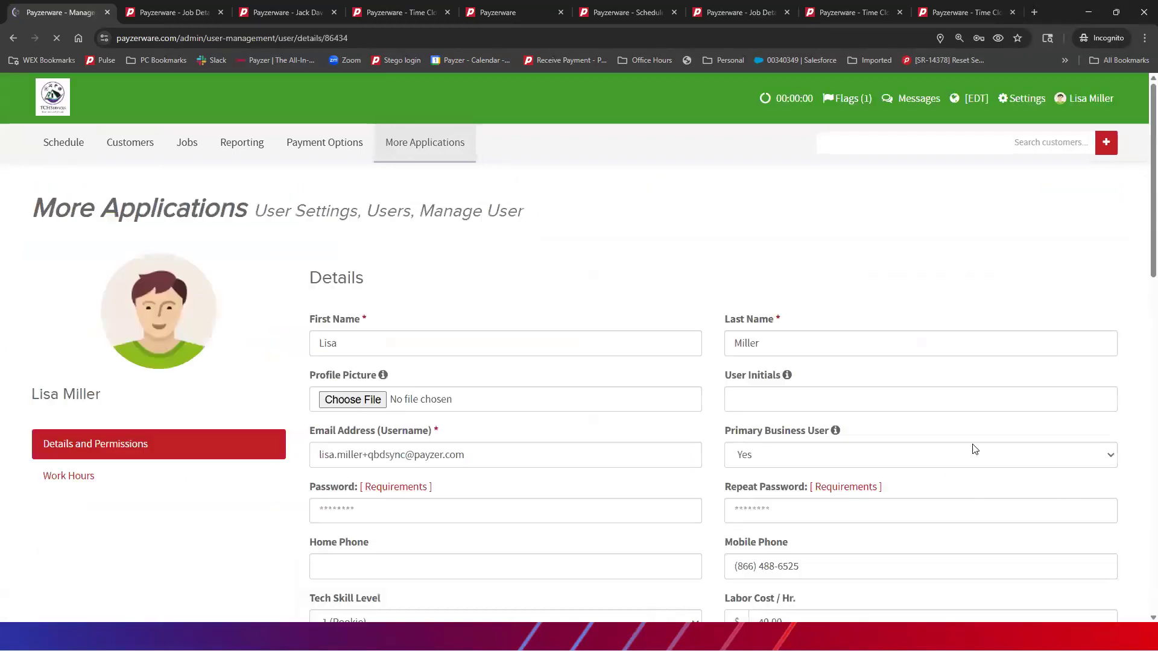
scroll(953, 429, "down", 2)
scroll(934, 412, "down", 3)
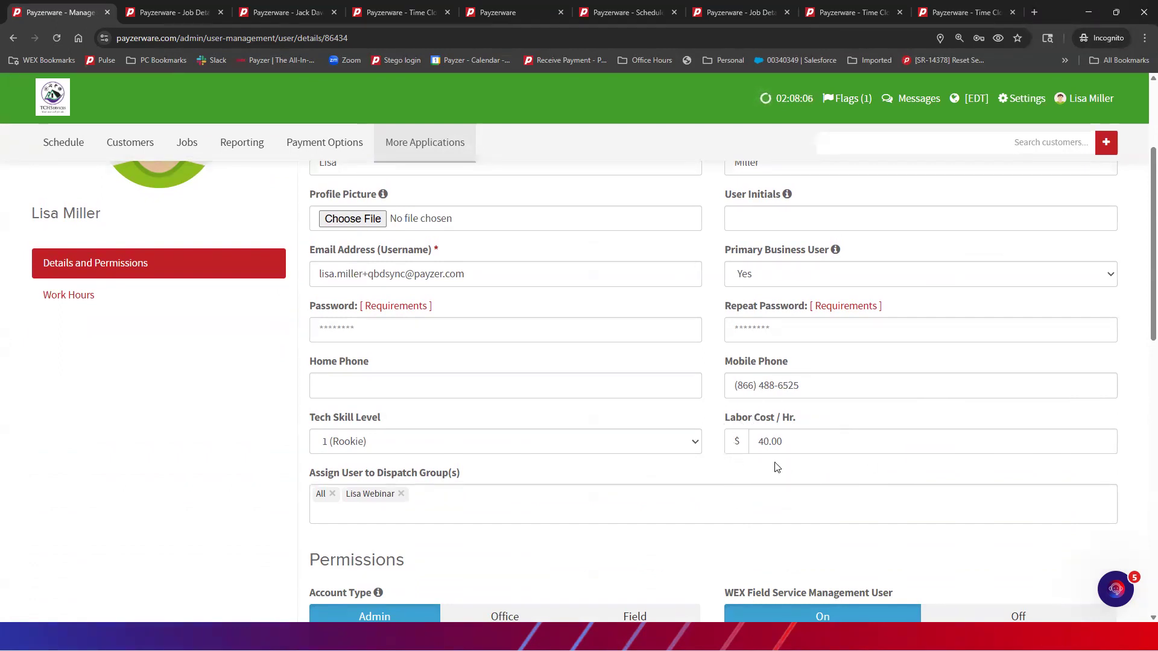
left_click(726, 14)
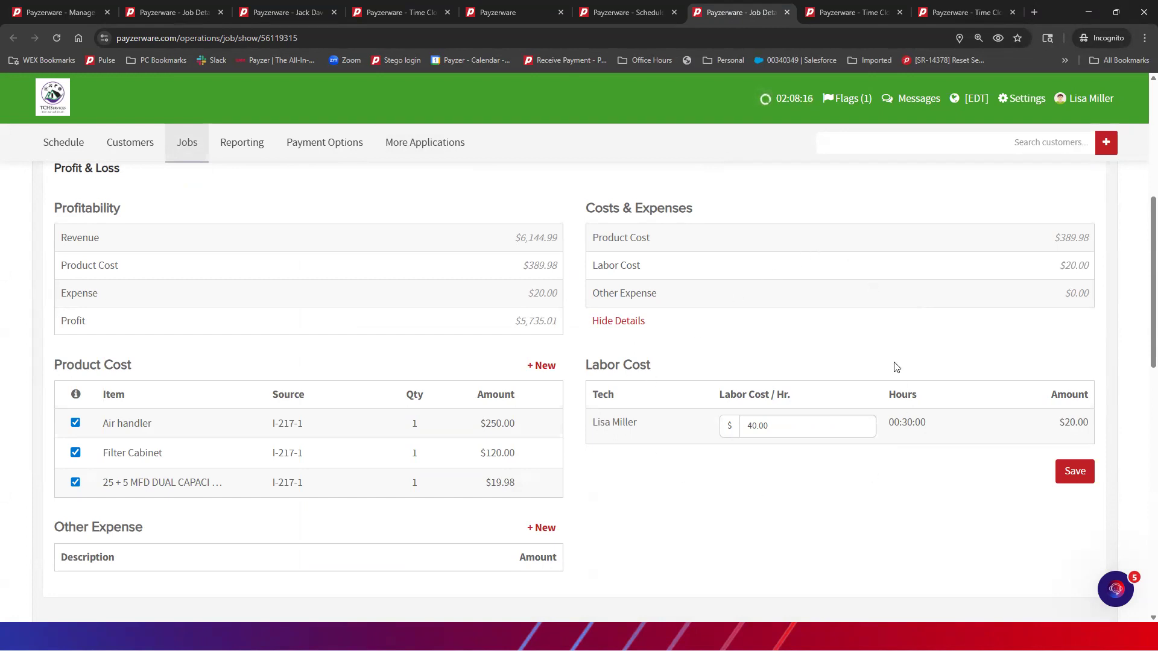
Review the job page, then return to the Reporting overview tab
scroll(796, 489, "down", 5)
scroll(791, 495, "down", 2)
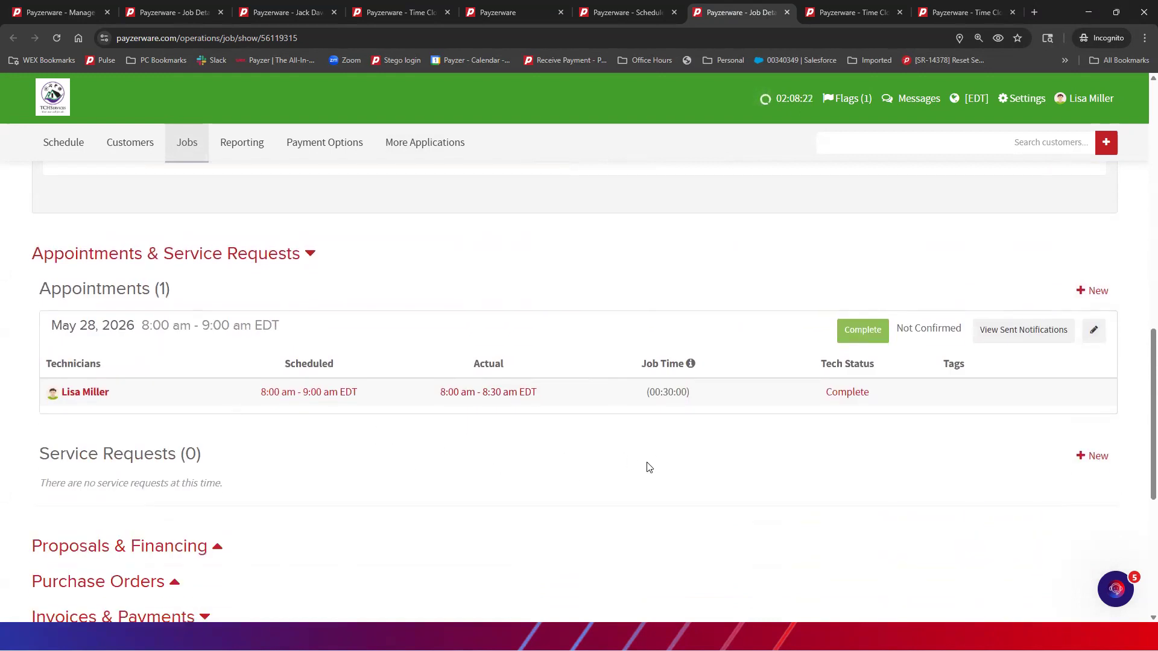
scroll(680, 333, "up", 1)
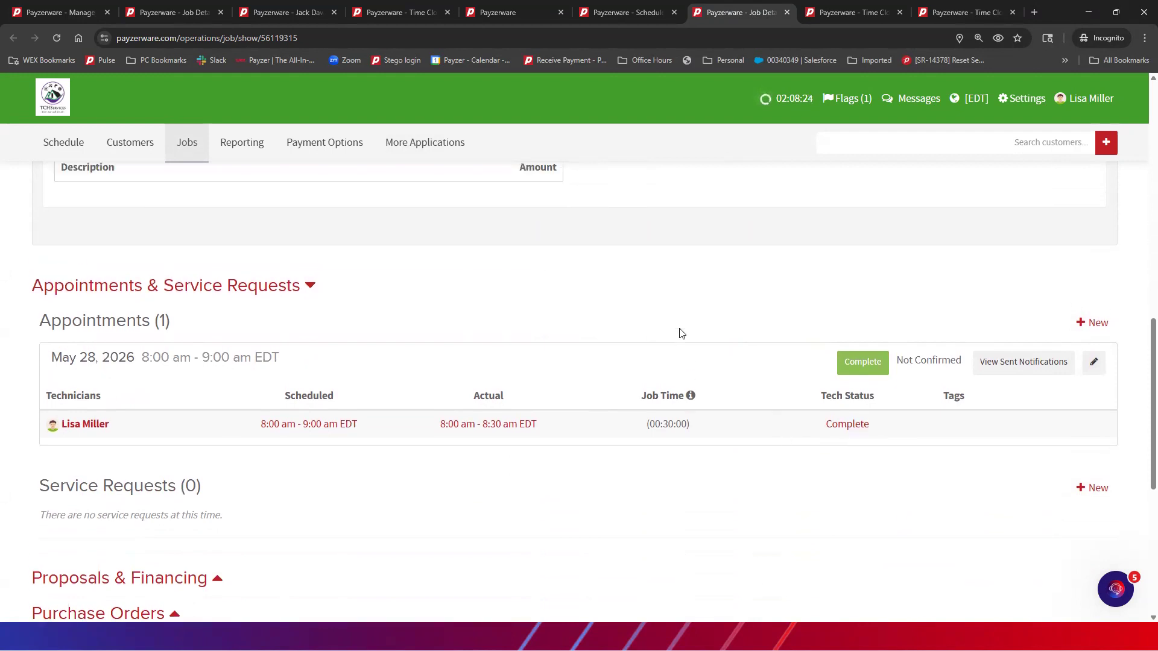
scroll(680, 333, "up", 6)
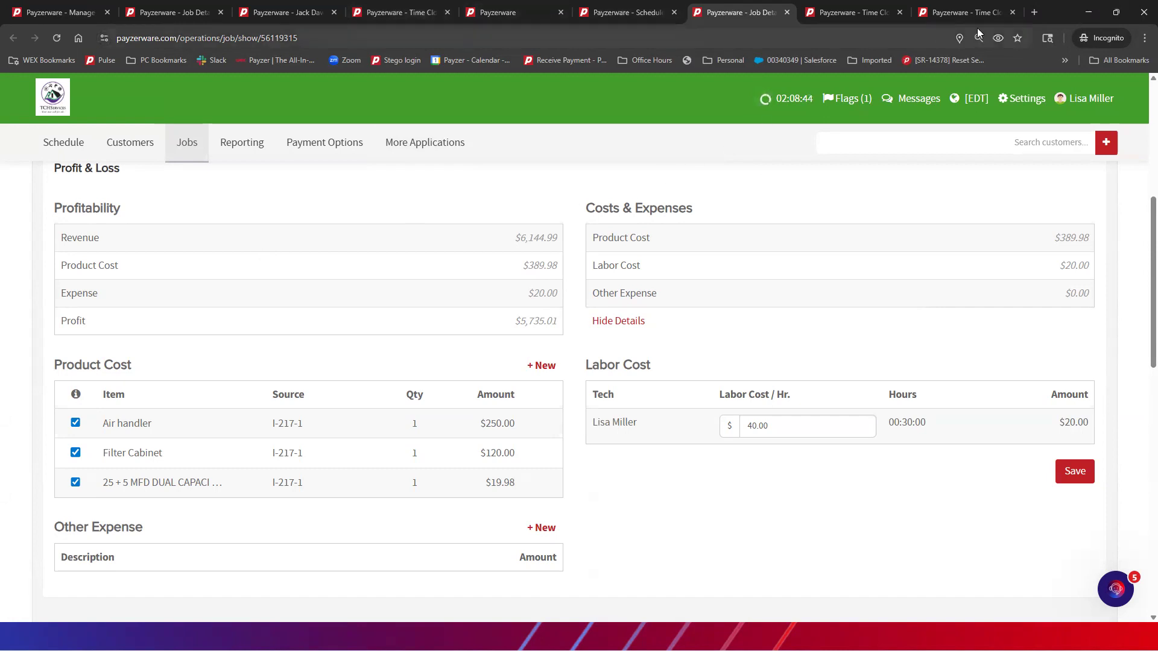
left_click(498, 13)
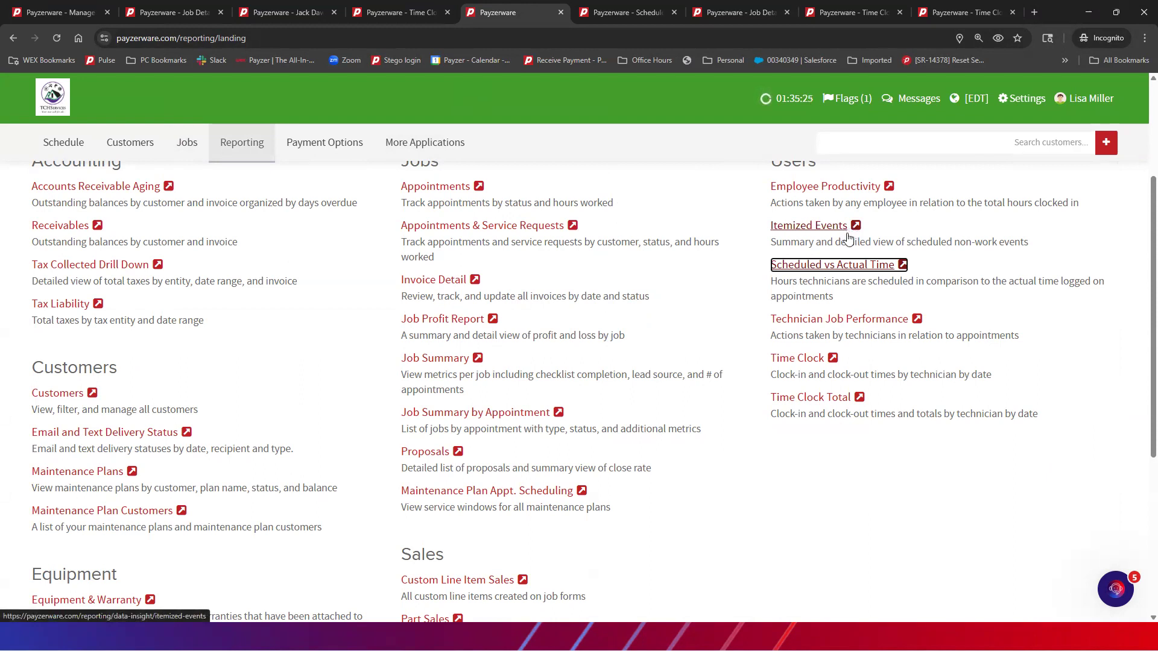
Open the Scheduled vs. Actual Time and Itemized Events reports in separate tabs
left_click(902, 265)
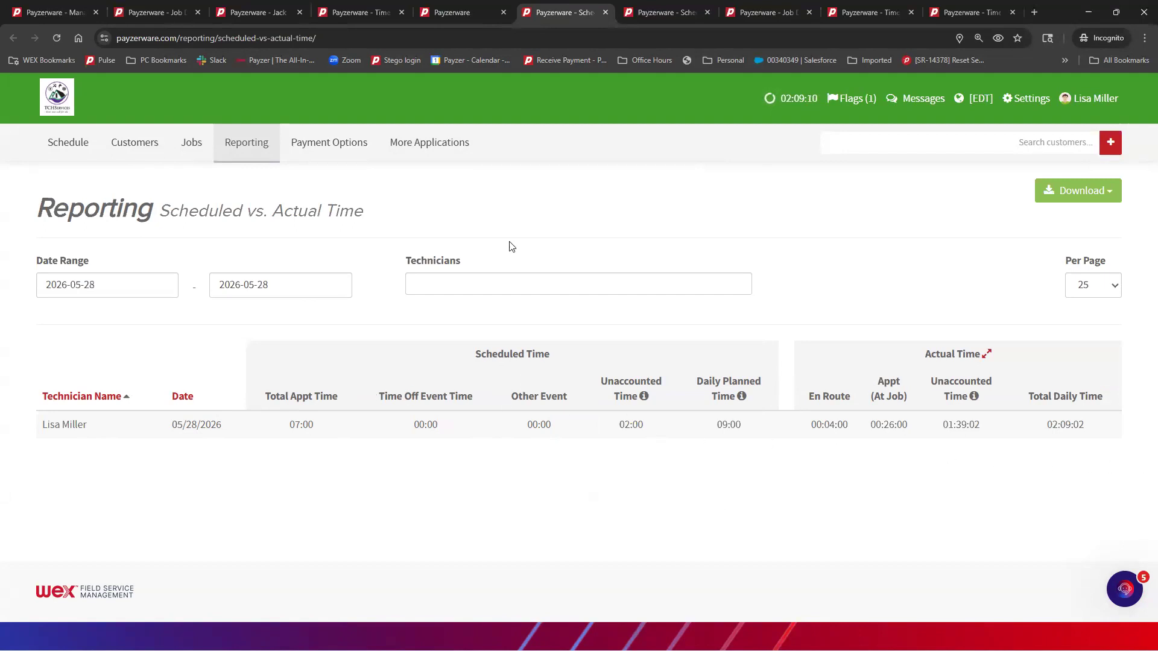
left_click(457, 14)
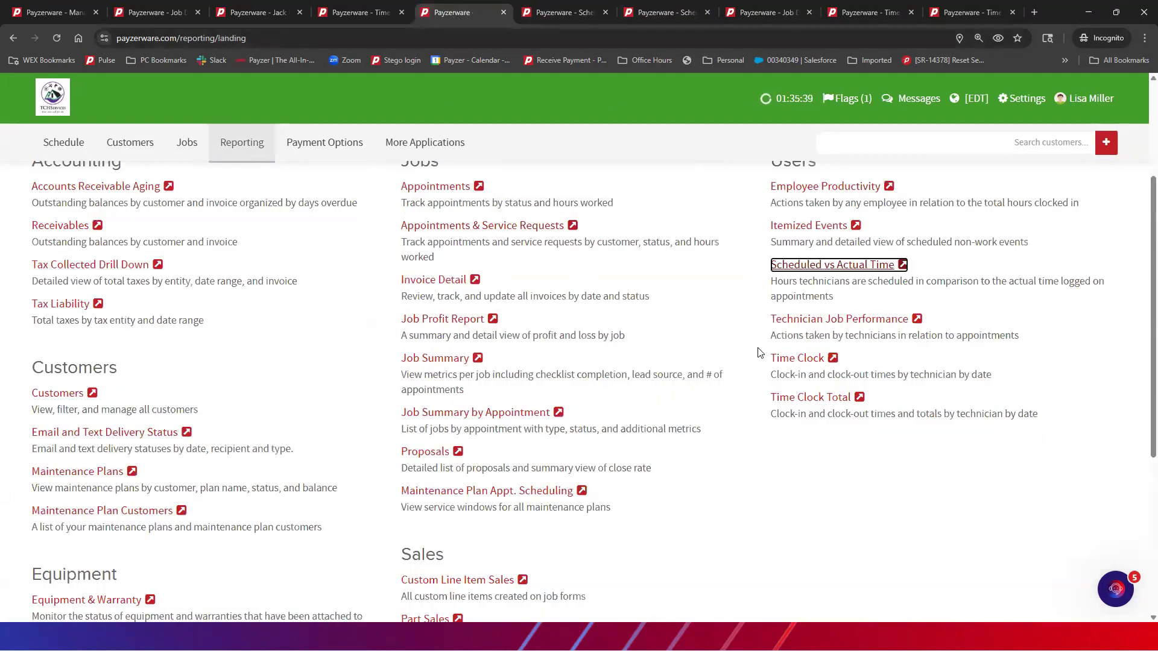
left_click(856, 224)
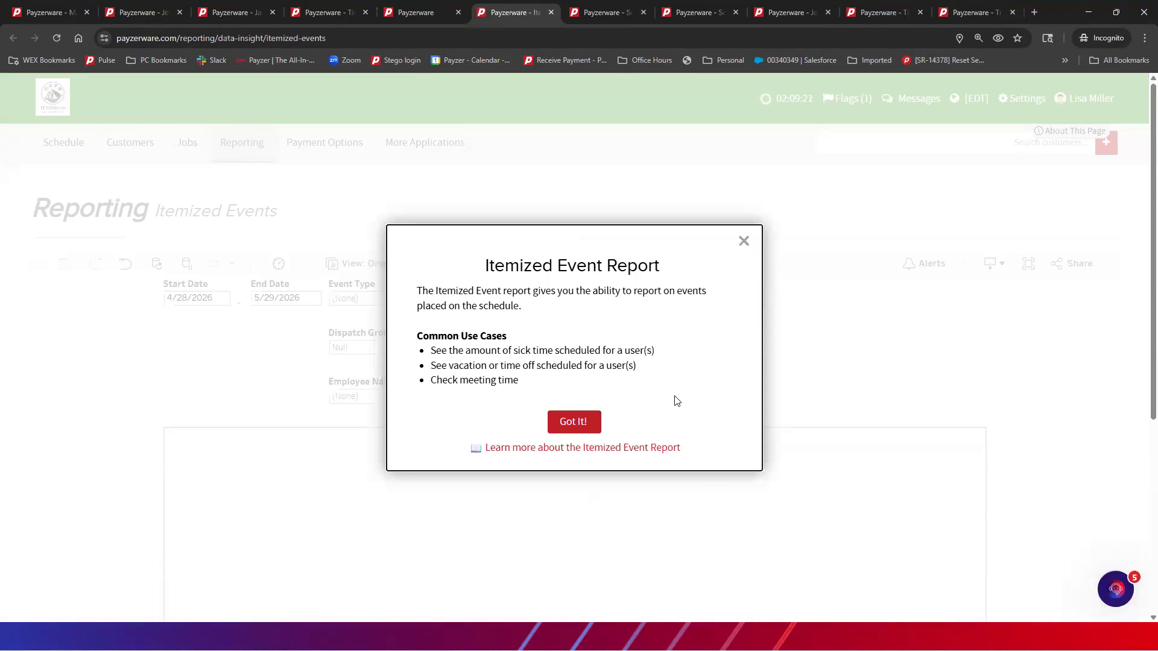
Set the Itemized Events report start date to 10/1/2025
left_click(745, 241)
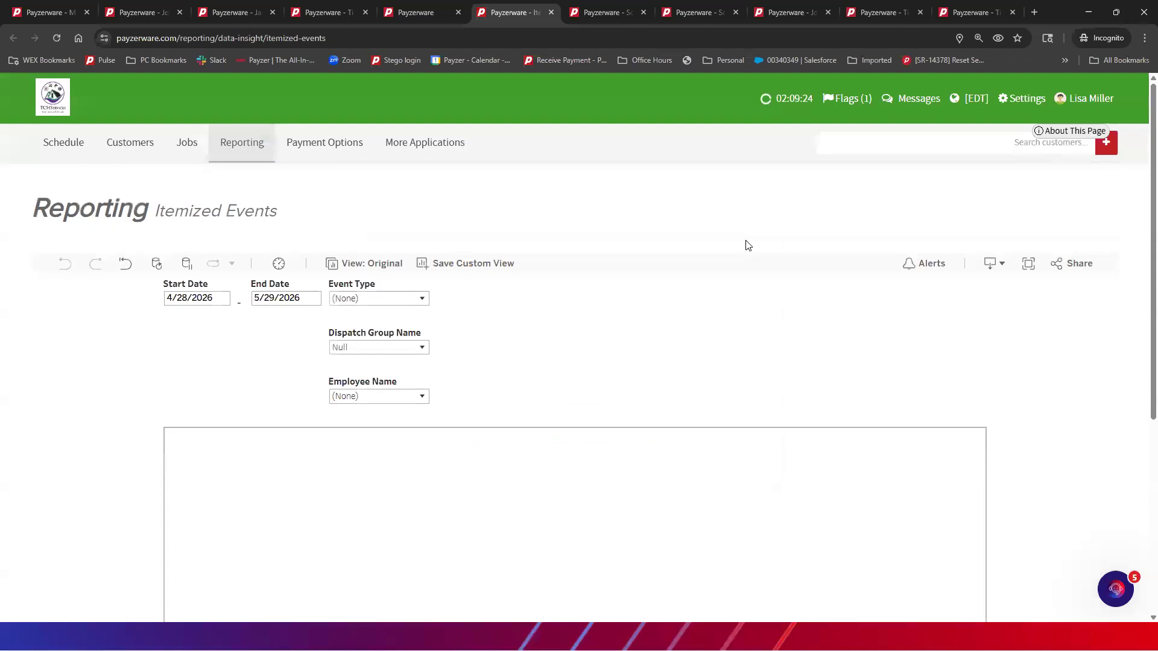
scroll(632, 286, "down", 2)
scroll(276, 236, "up", 1)
left_click(184, 238)
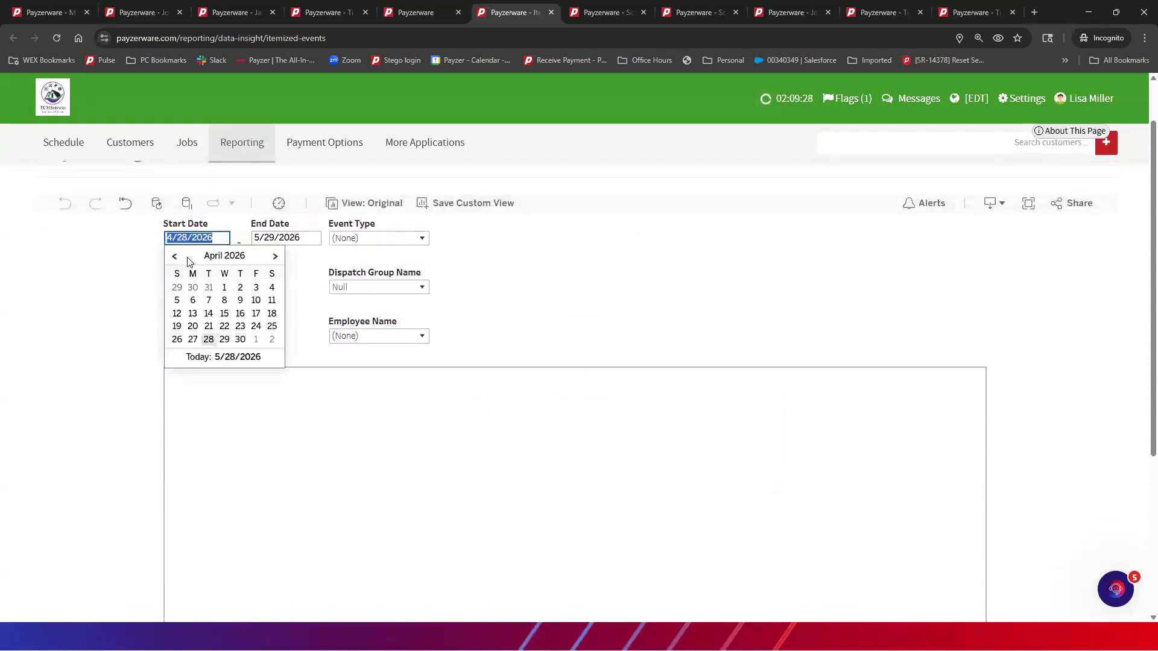
left_click(175, 256)
left_click(175, 256)
left_click(175, 257)
left_click(175, 257)
left_click(176, 258)
left_click(175, 257)
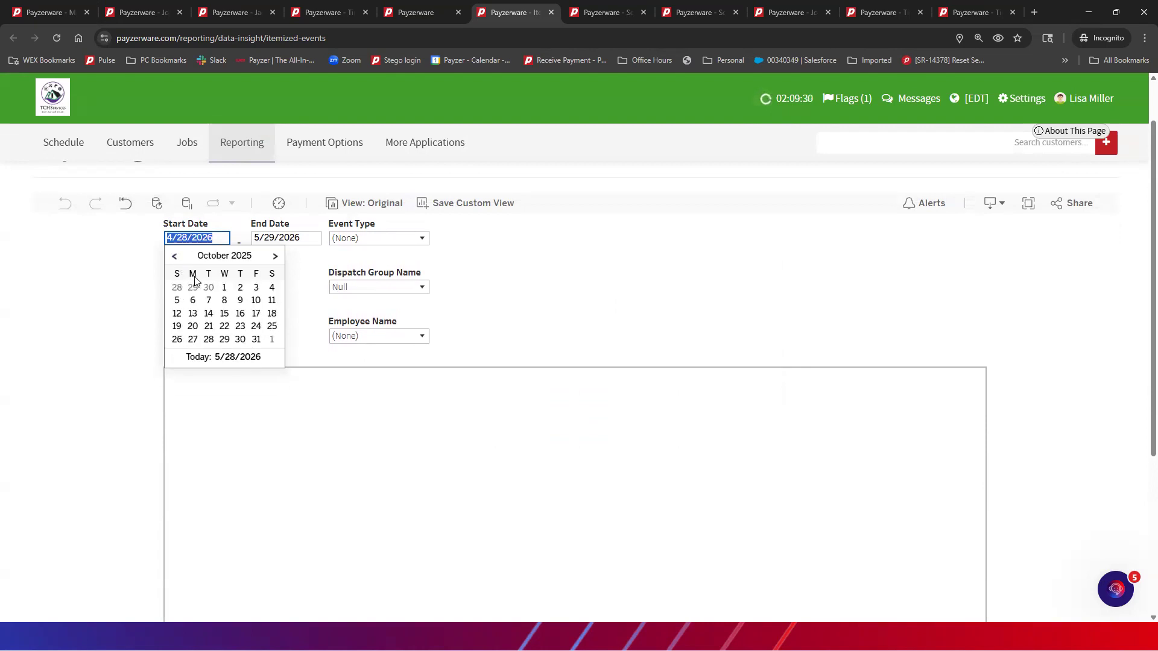
left_click(225, 287)
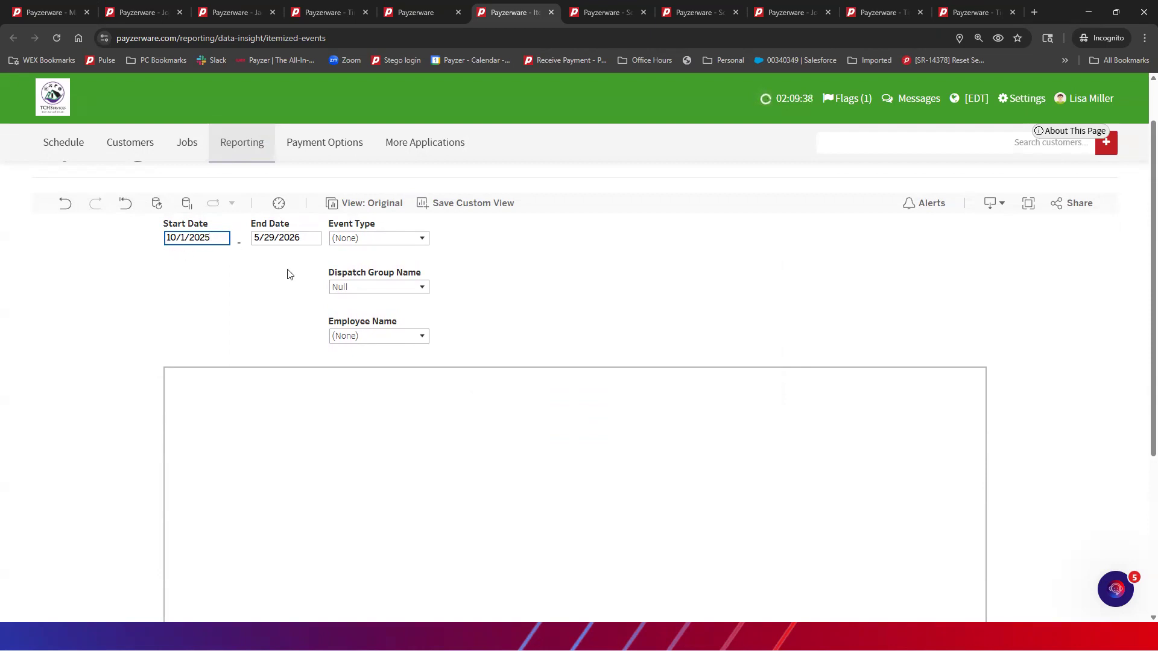
Check the report's download formats, then return to the technician's user details
scroll(470, 272, "down", 3)
scroll(472, 276, "up", 3)
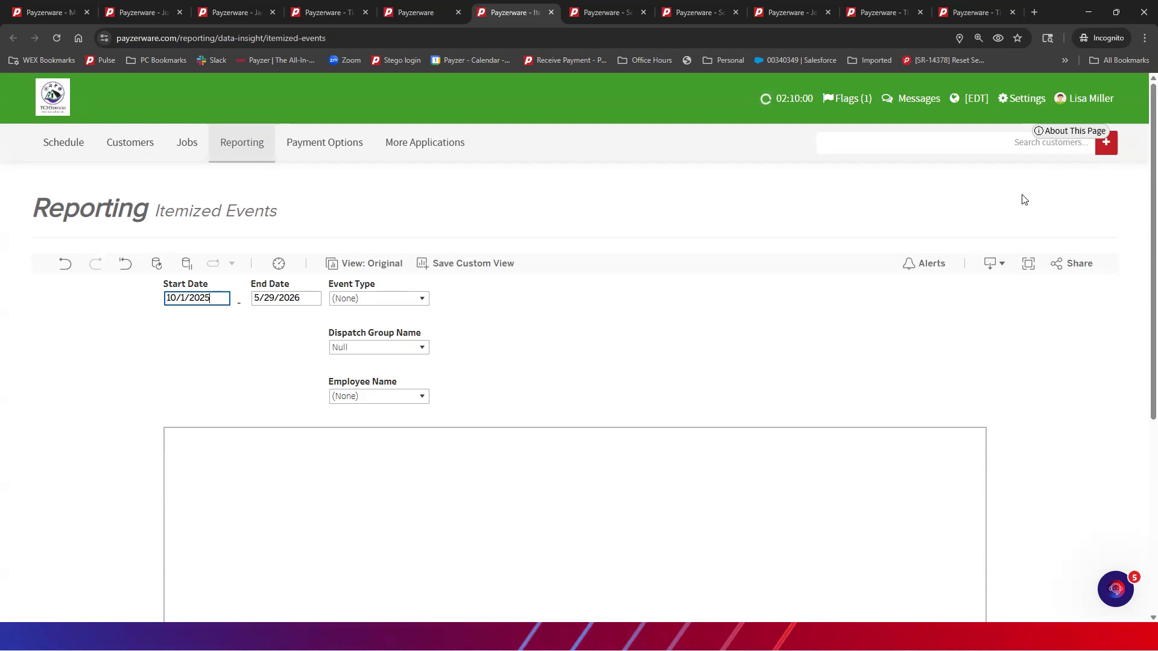
left_click(1003, 266)
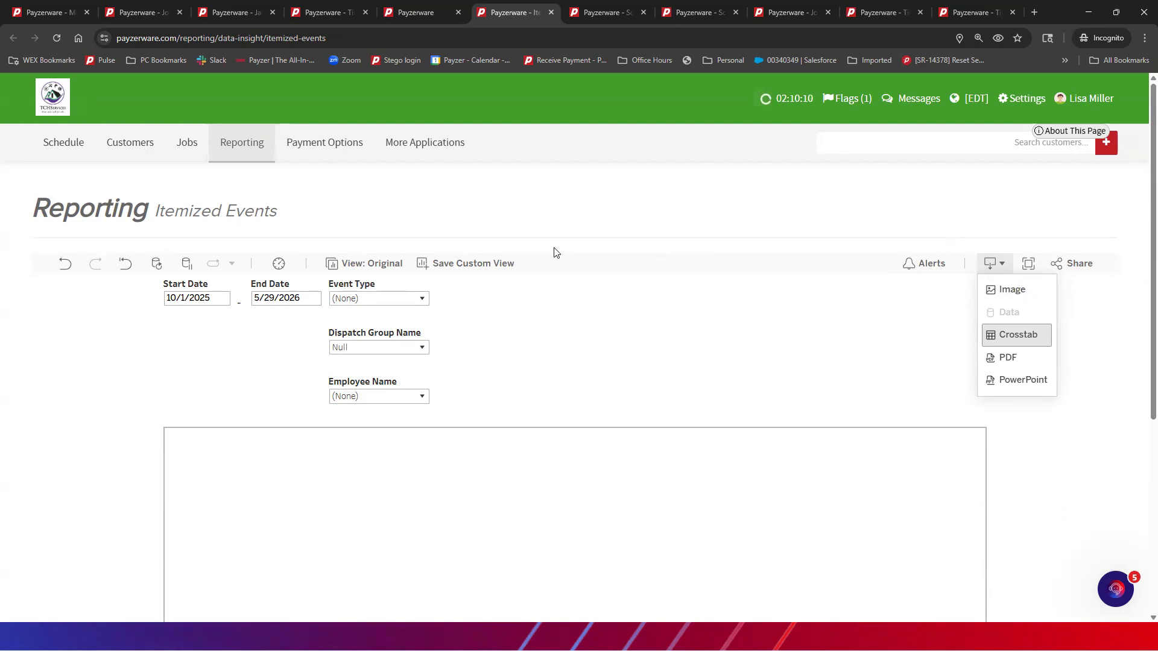
left_click(66, 12)
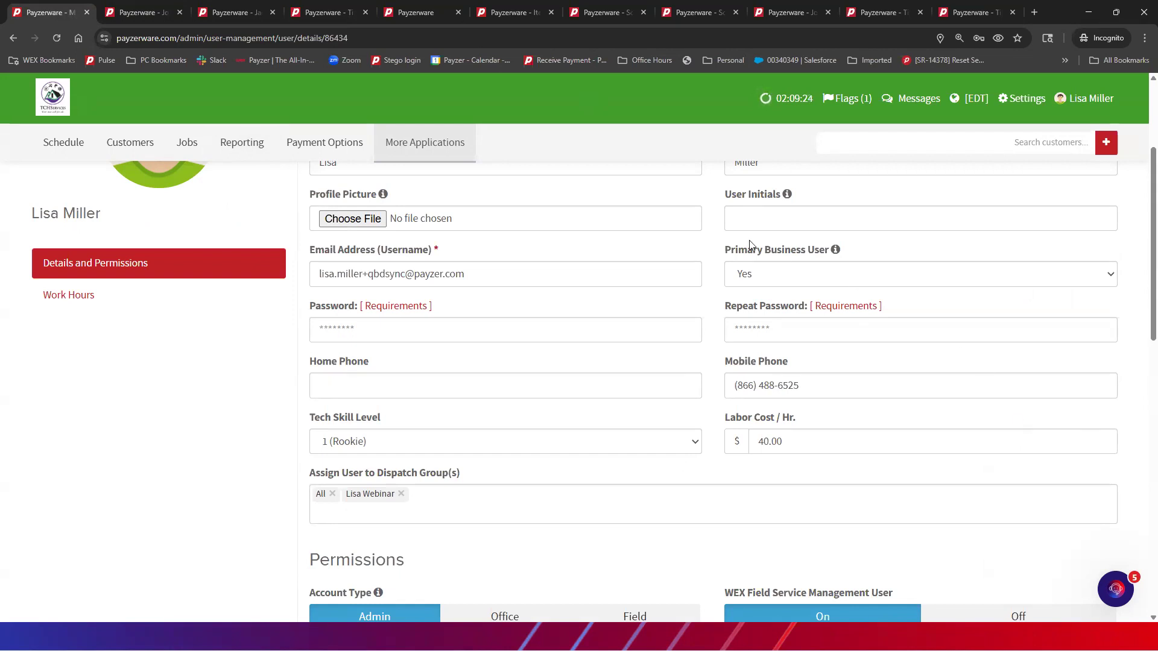
Close the extra report tabs, including Itemized Events
left_click(736, 12)
left_click(643, 12)
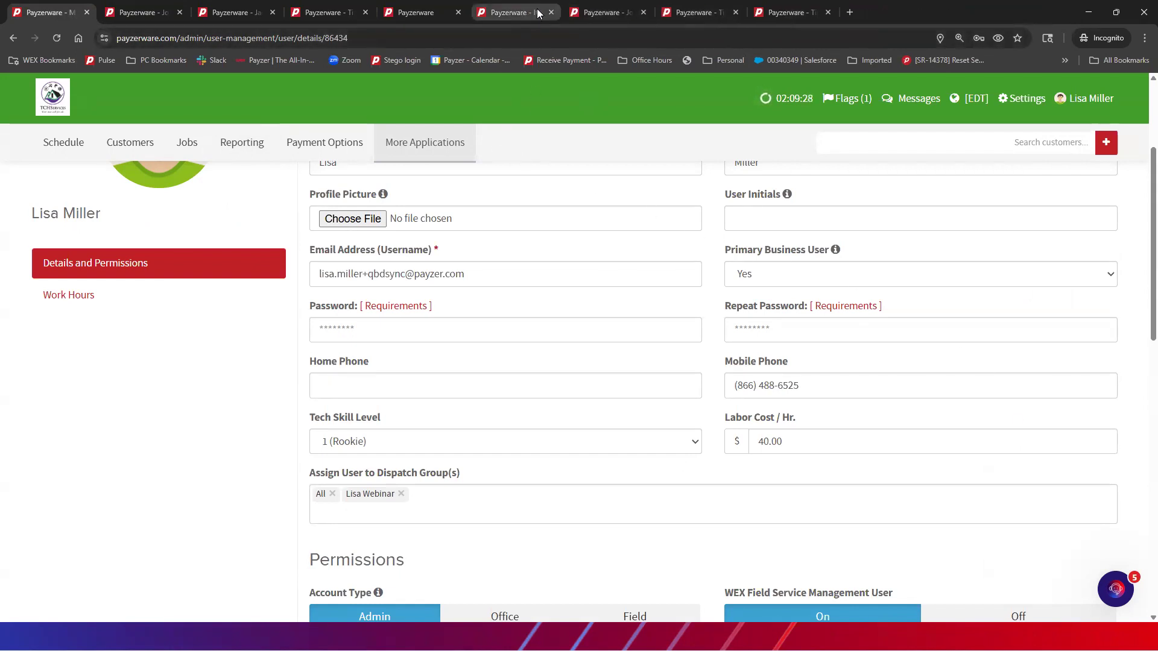
left_click(551, 12)
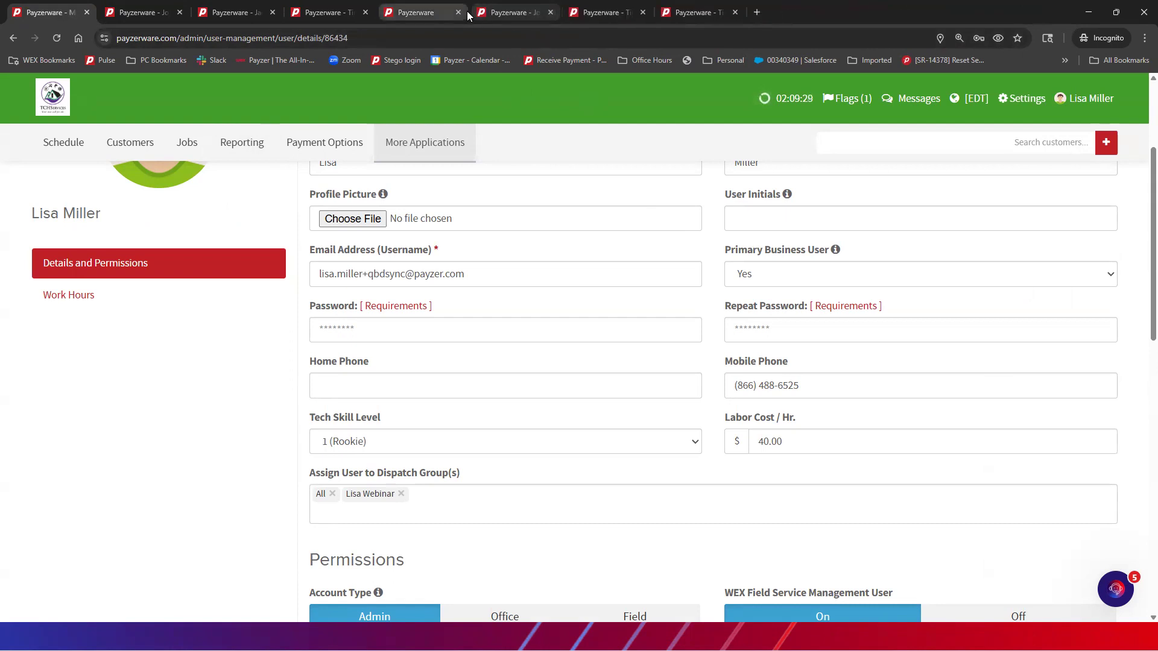
left_click(734, 12)
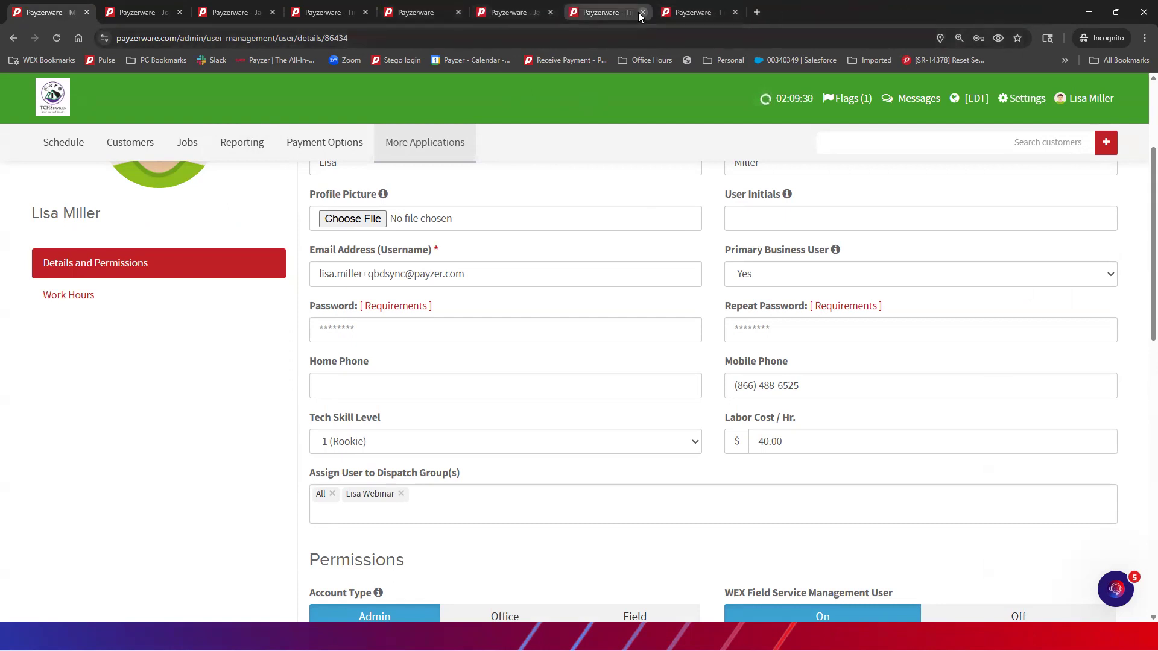
Go to Settings > Jobs > Job Preferences
left_click(1027, 104)
mouse_move(993, 203)
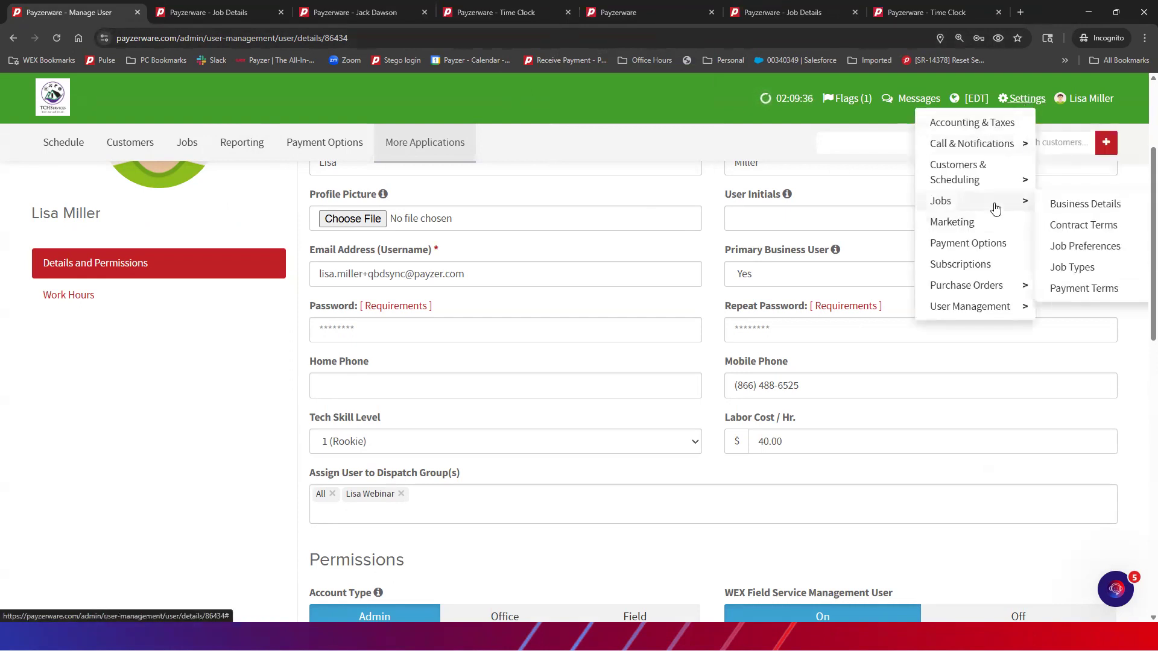
left_click(1069, 247)
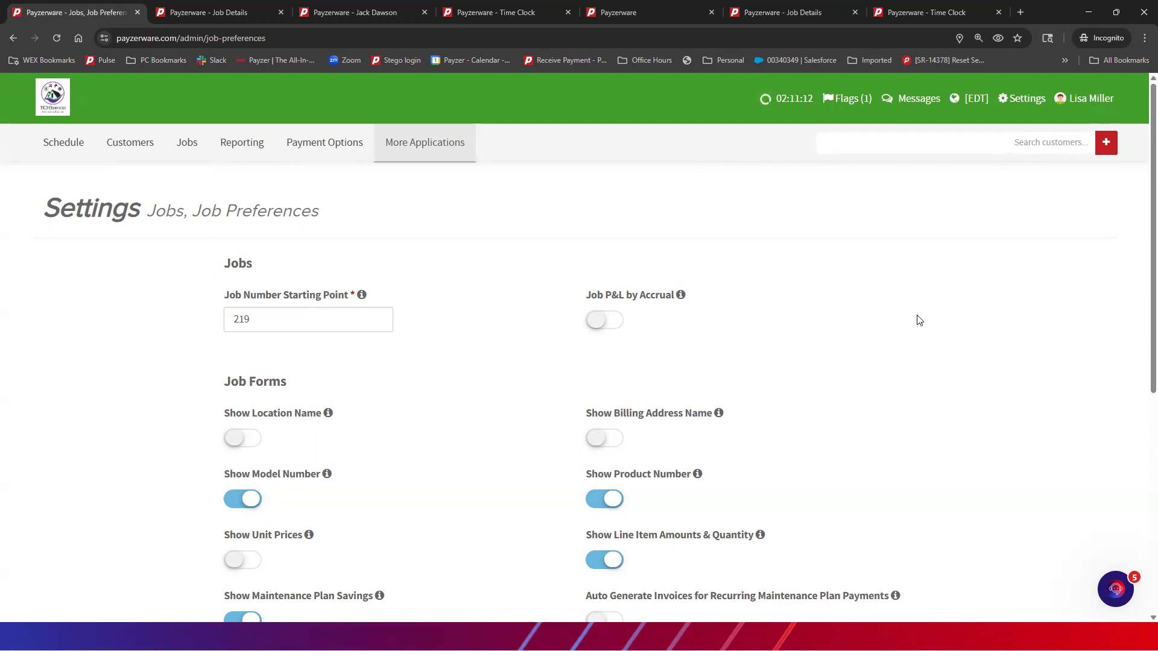
scroll(919, 320, "down", 1)
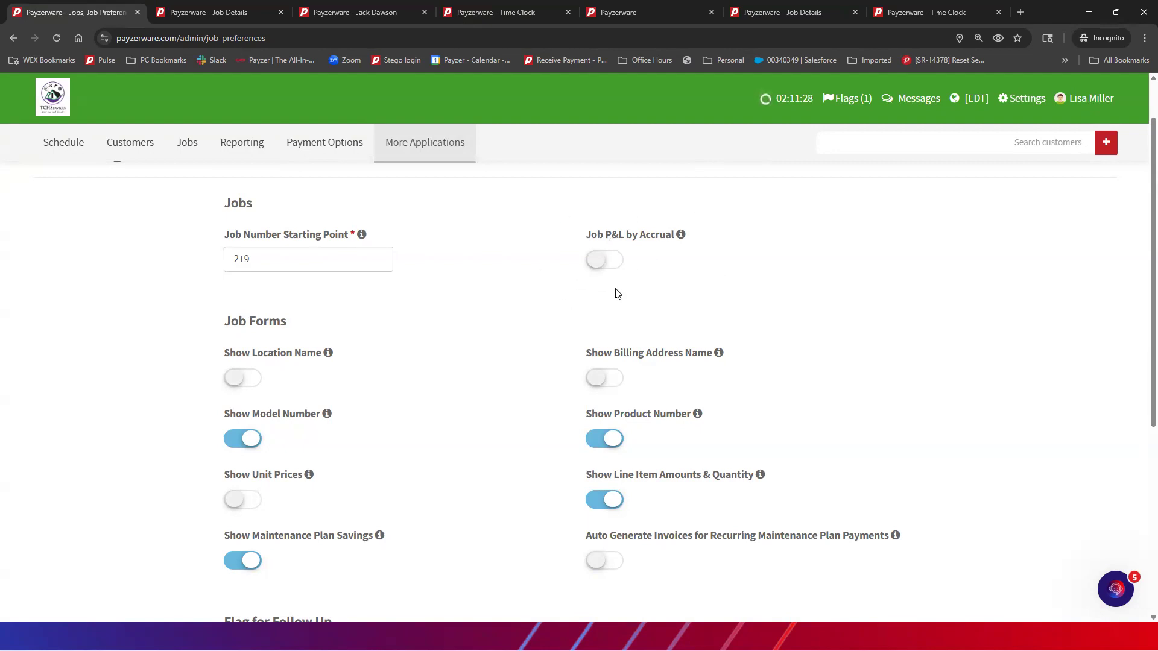
scroll(649, 278, "down", 2)
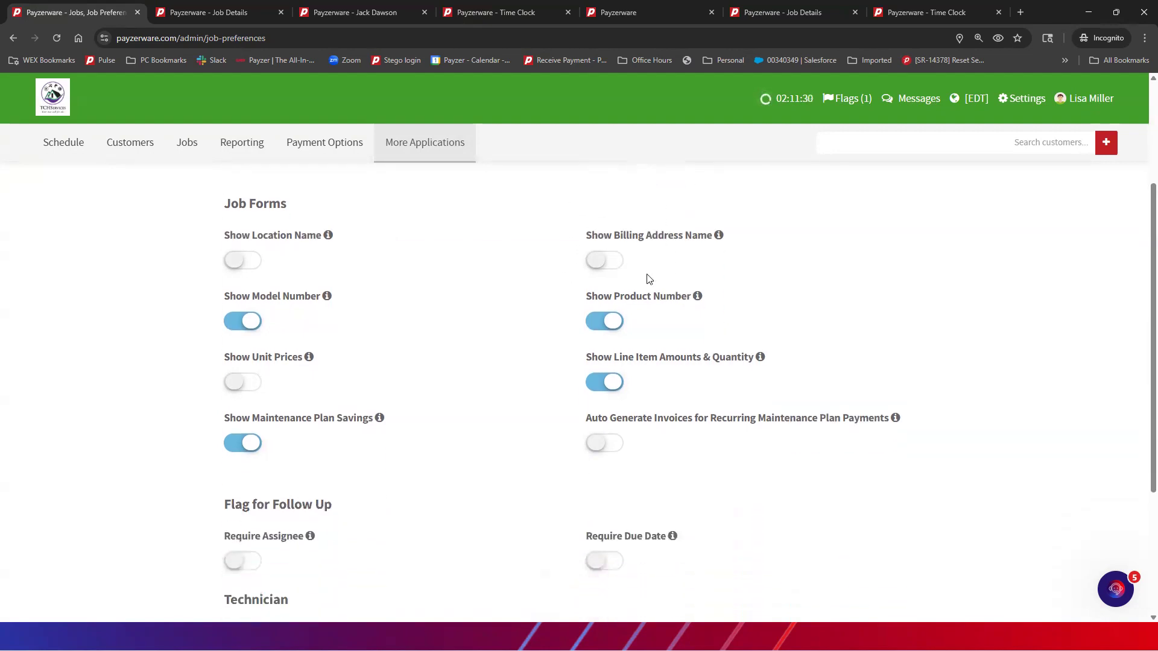
scroll(649, 279, "down", 1)
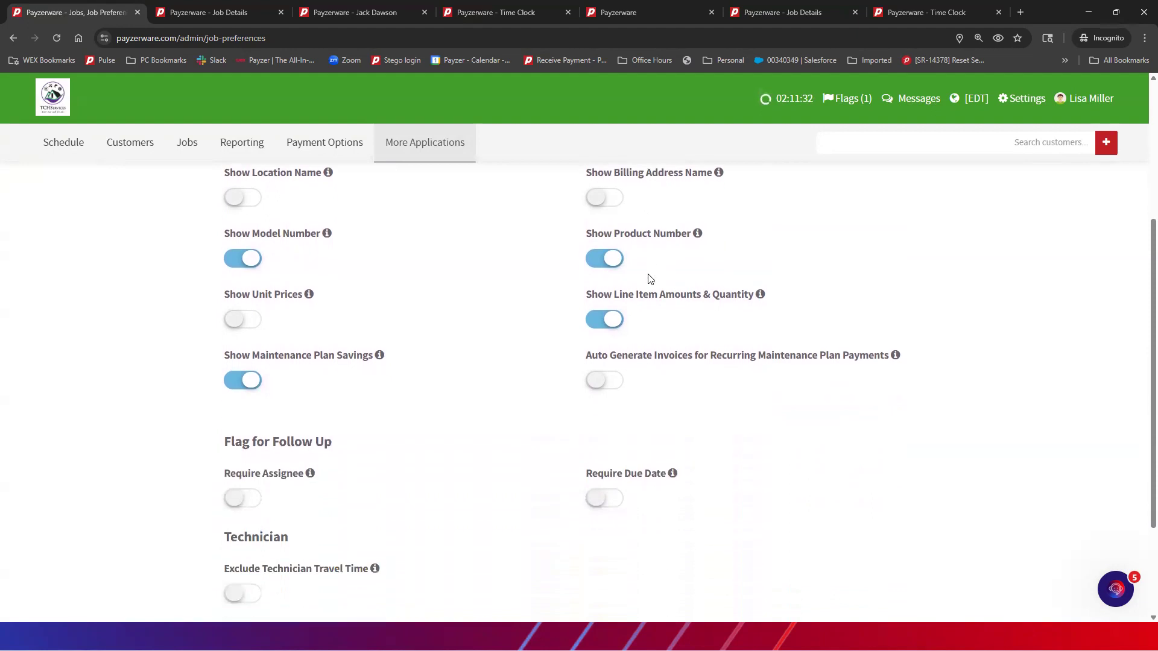
scroll(649, 279, "down", 1)
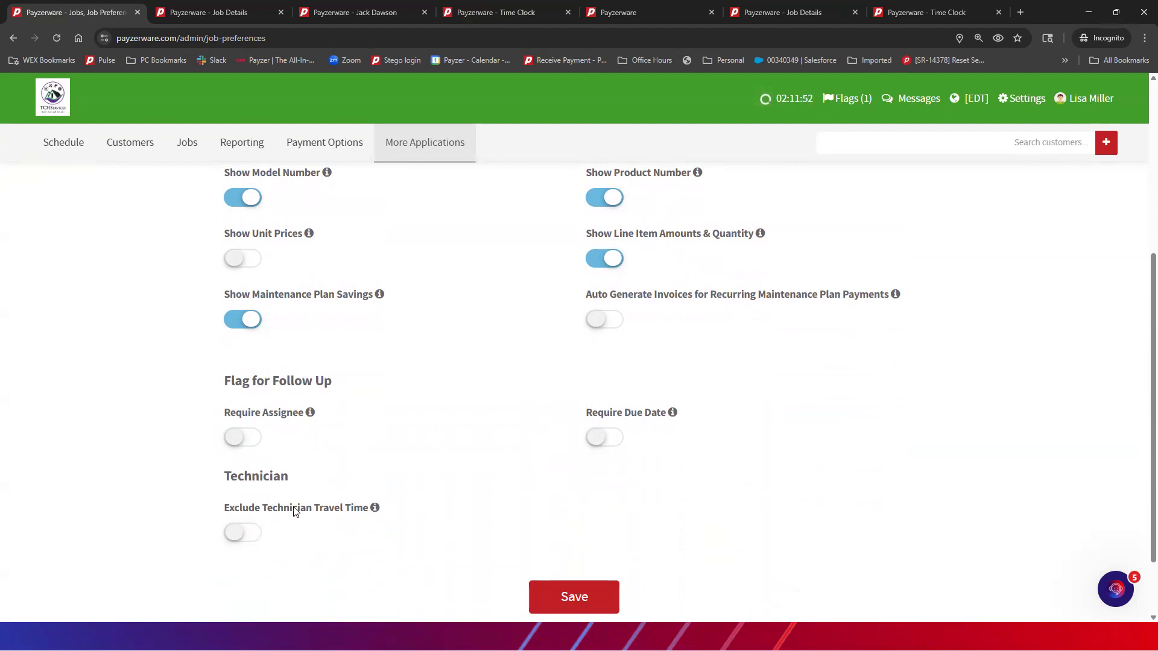
mouse_move(372, 516)
left_click(246, 538)
left_click(241, 533)
mouse_move(375, 510)
scroll(460, 393, "up", 2)
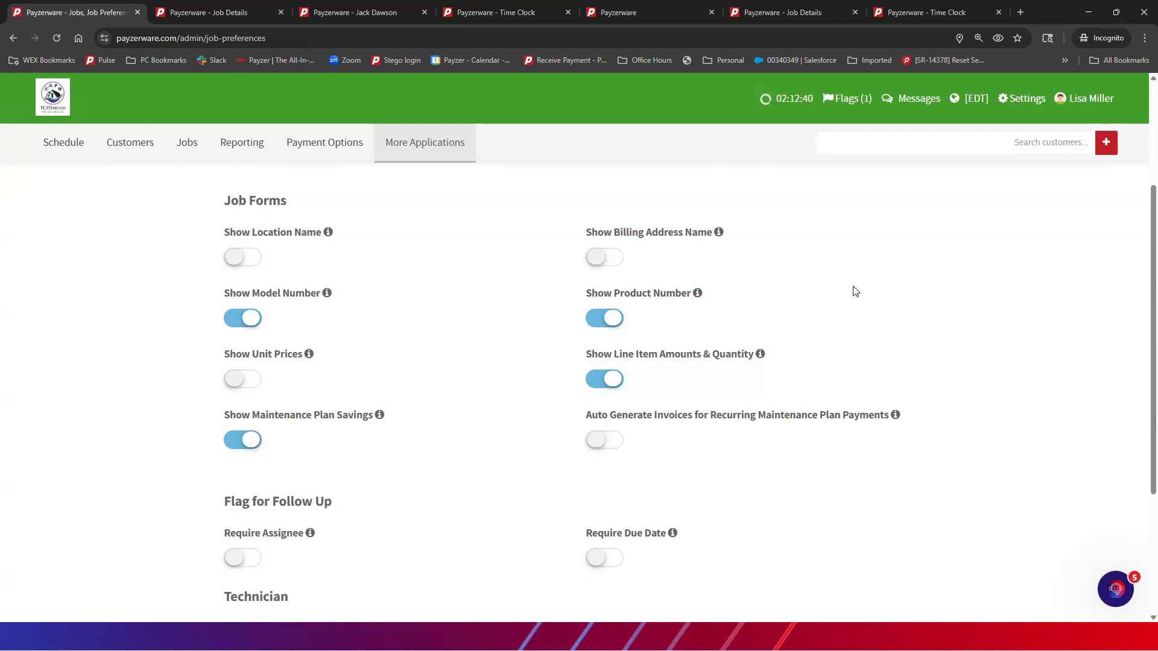
scroll(857, 290, "down", 3)
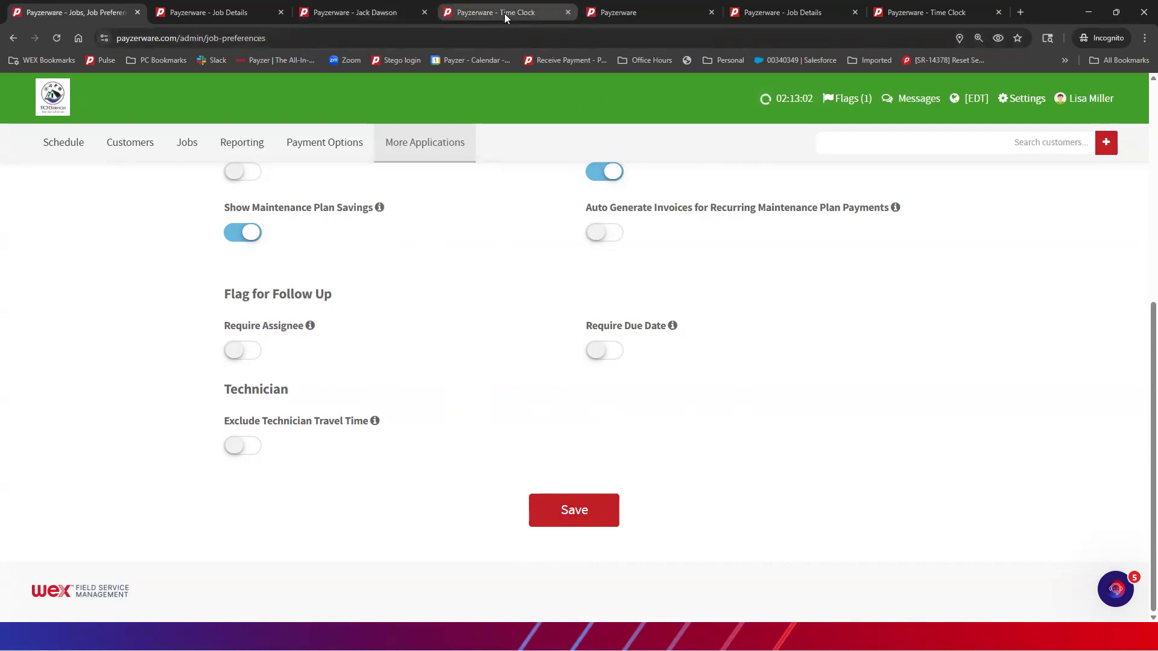
mouse_move(505, 14)
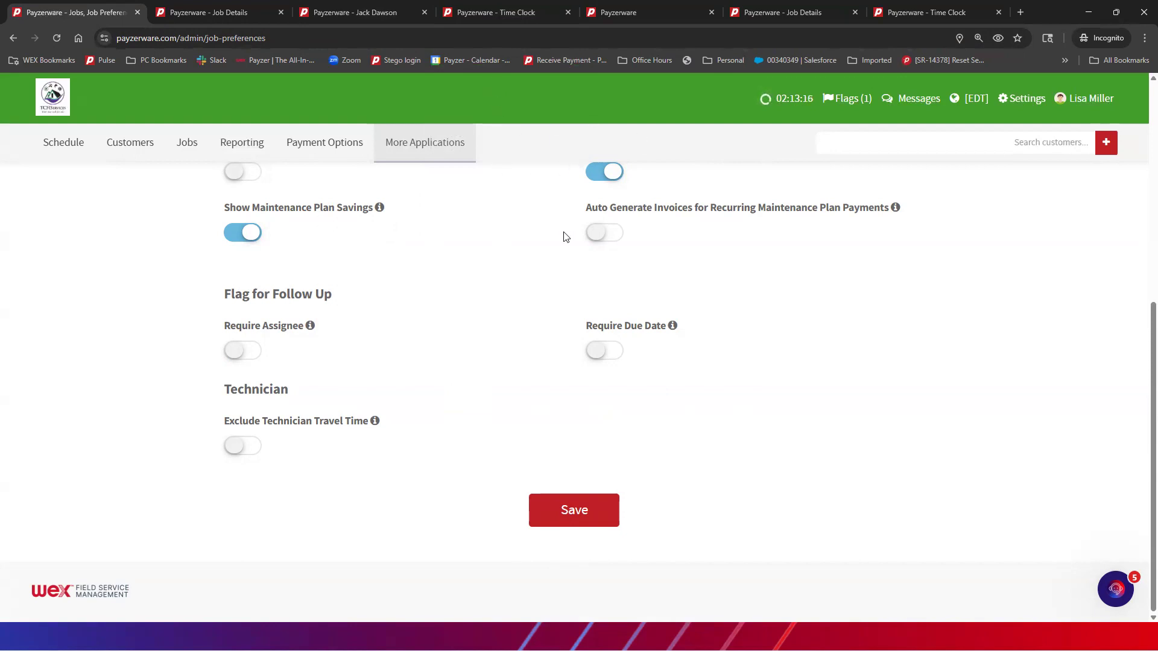
Search the chat widget's Help articles for 'solution studio'
mouse_move(404, 133)
left_click(1116, 590)
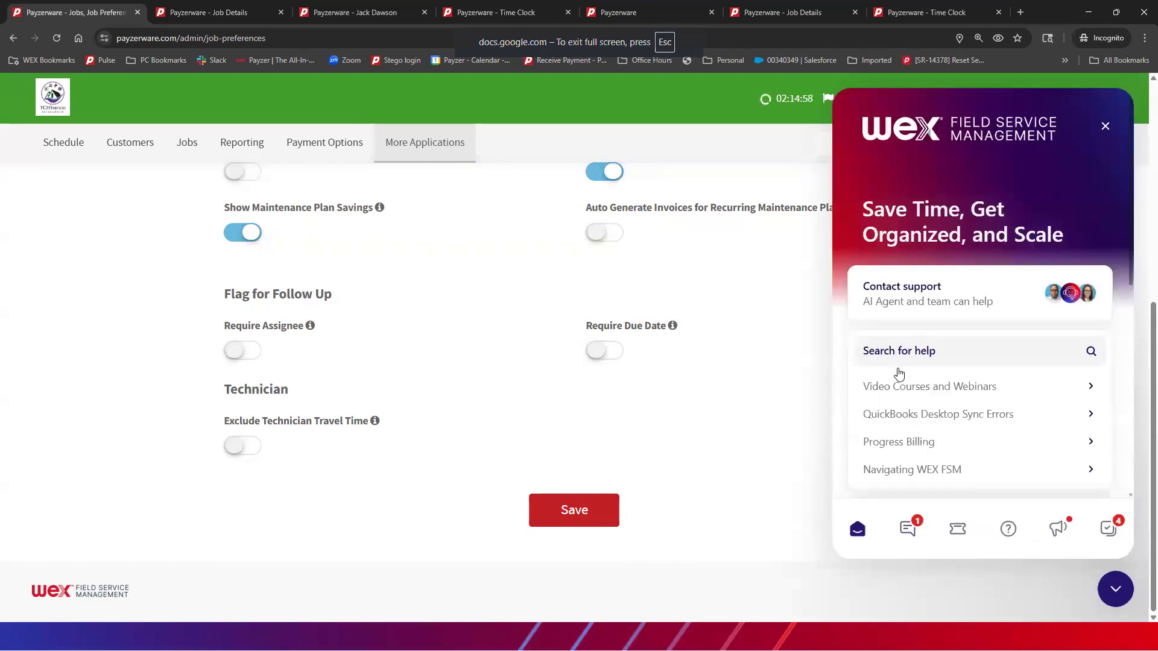
left_click(909, 357)
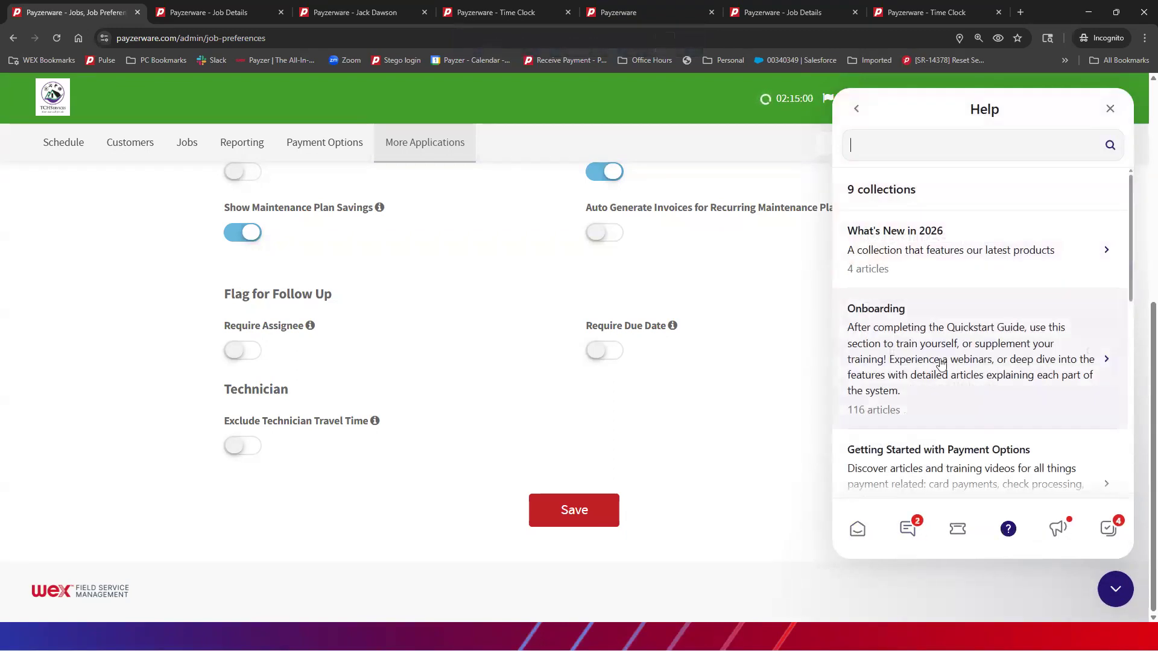
type("solution studio")
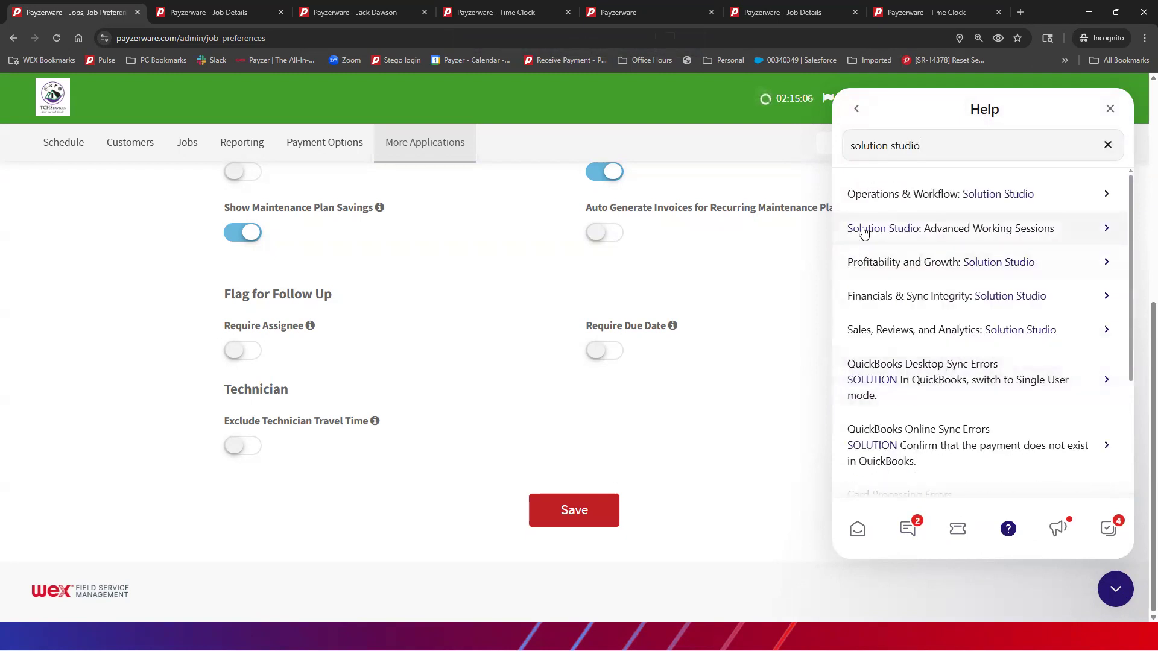
Read the Solution Studio help article, then return to the Making the Switch checklist
left_click(1034, 234)
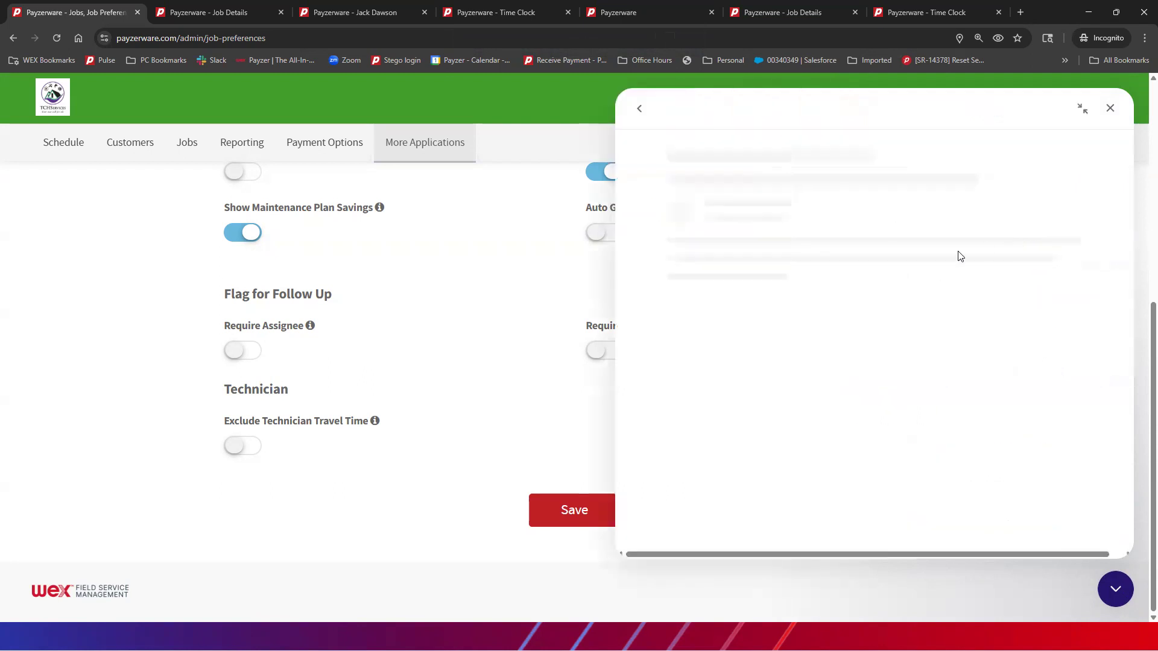
scroll(871, 302, "down", 5)
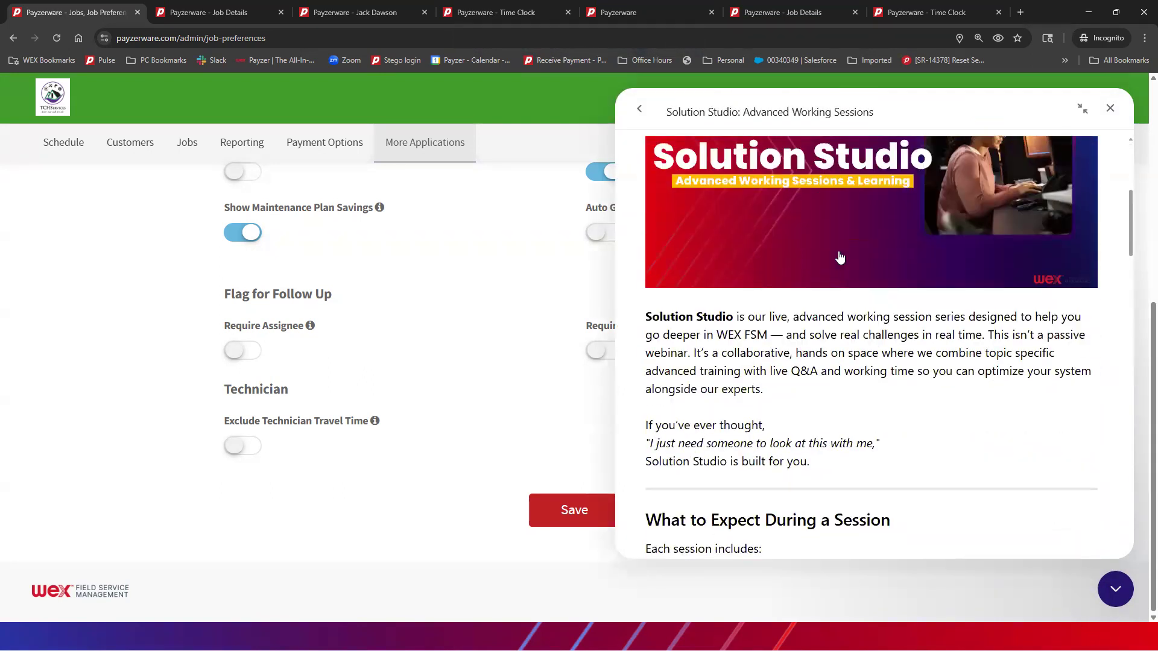
scroll(800, 267, "down", 15)
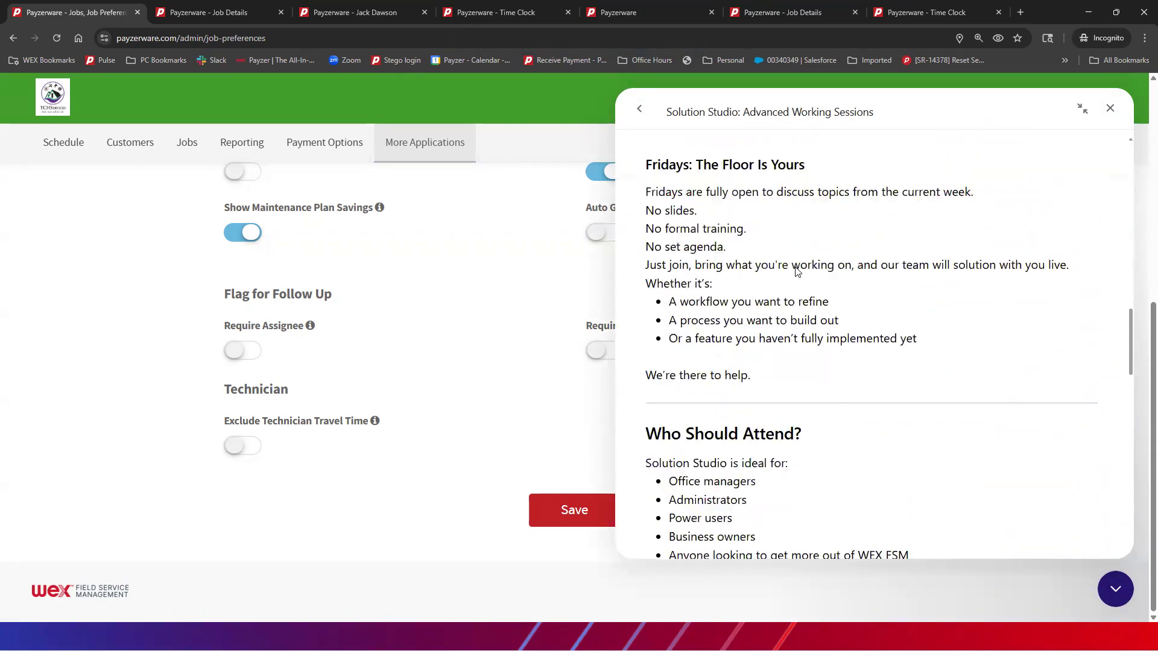
scroll(795, 272, "down", 5)
scroll(796, 268, "up", 3)
scroll(814, 297, "down", 4)
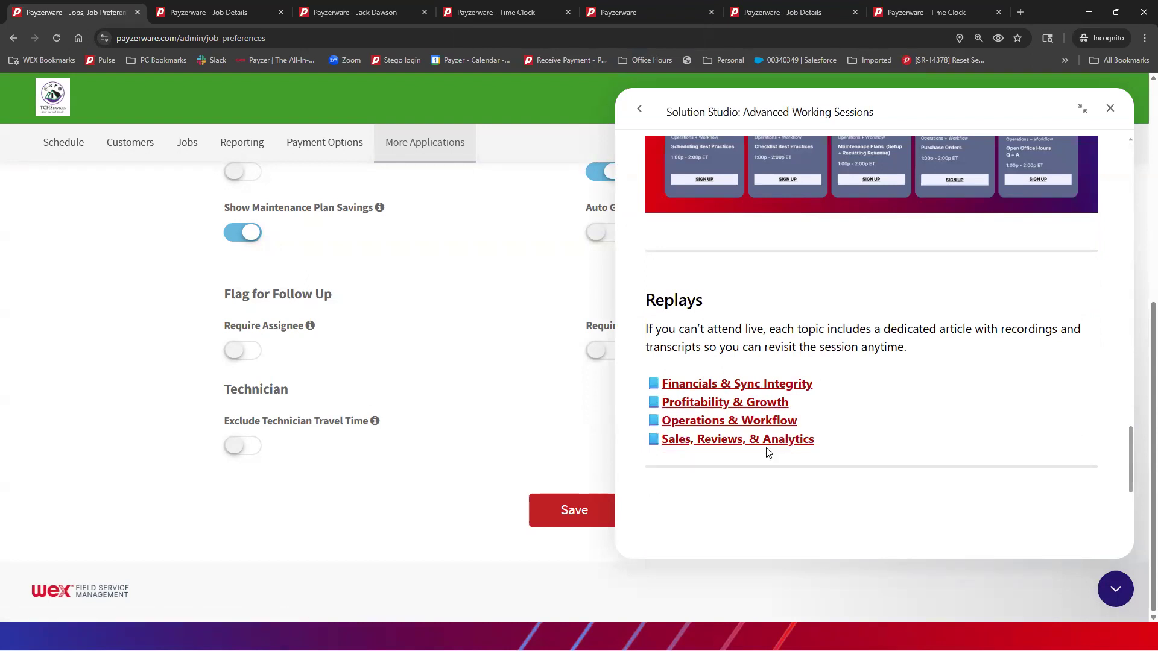
scroll(881, 372, "up", 3)
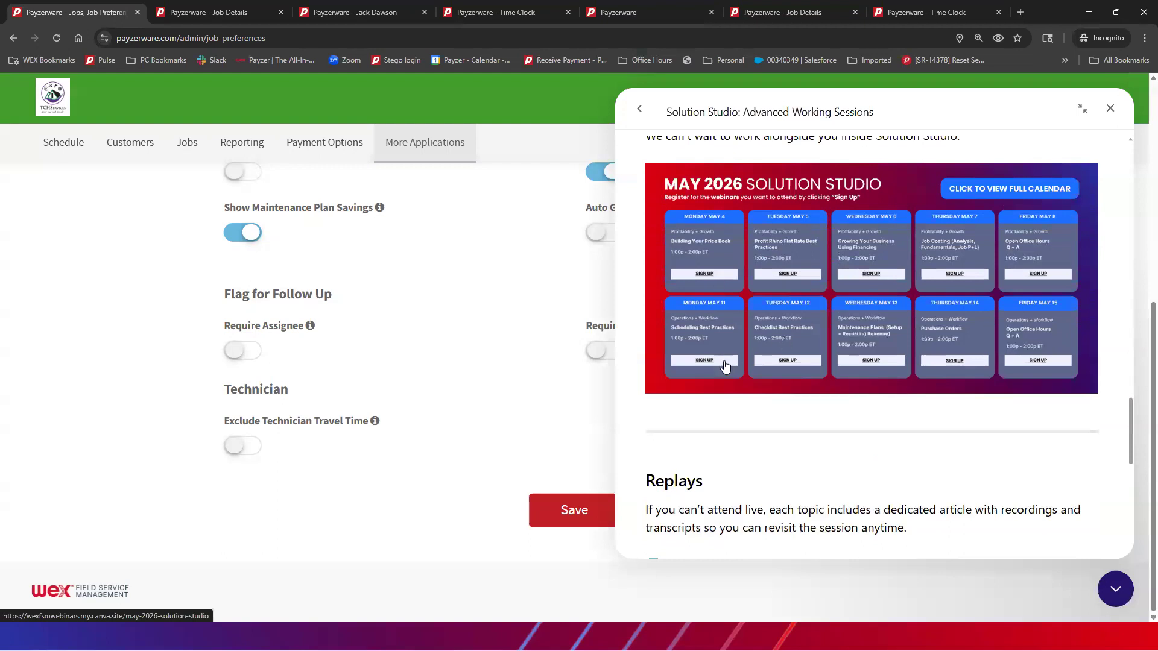
left_click(641, 110)
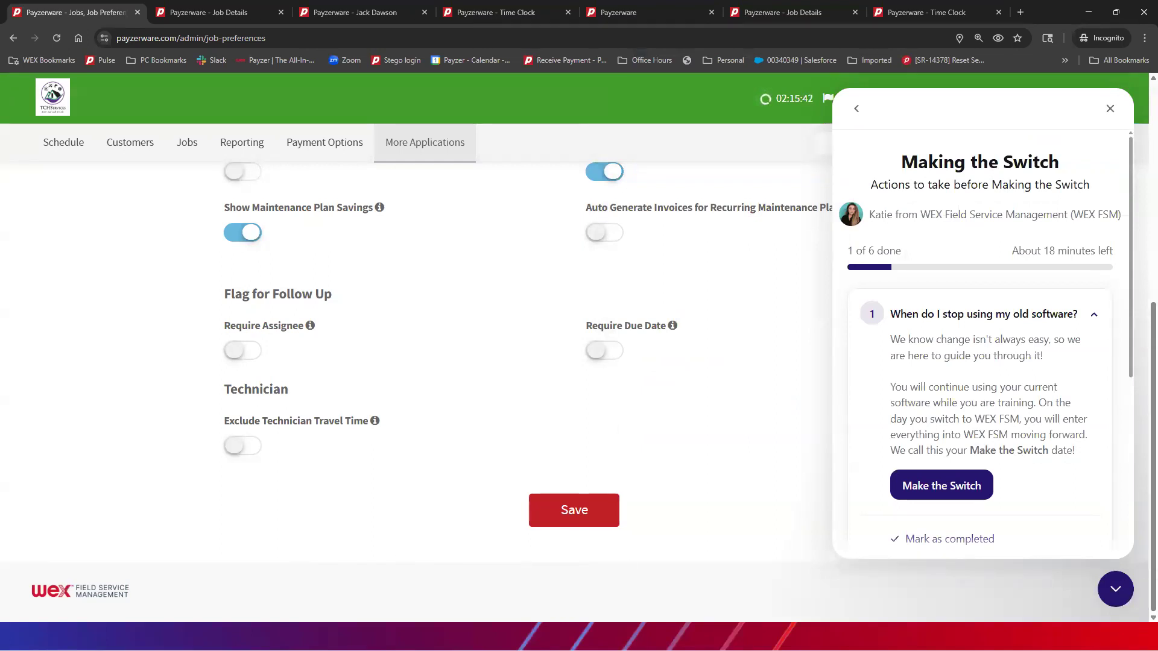
Close the Making the Switch help panel so Job Preferences is fully visible
left_click(1116, 589)
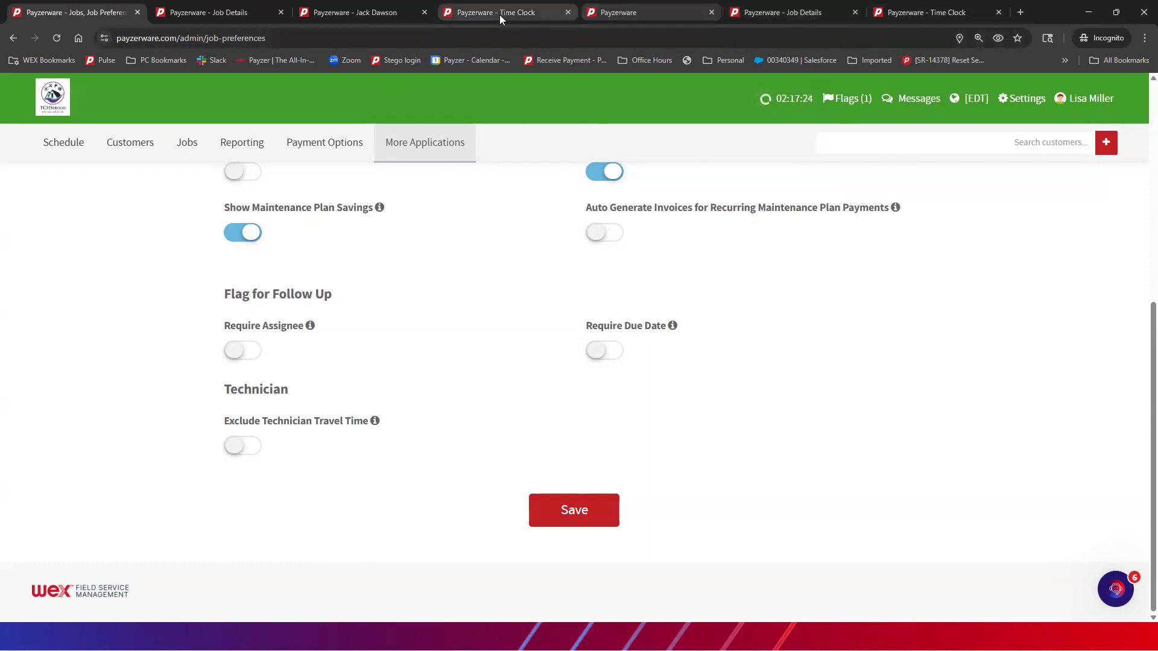
Return to job 217's details and view its Profit & Loss: $6,144.99 revenue, $20.00 labor
left_click(372, 12)
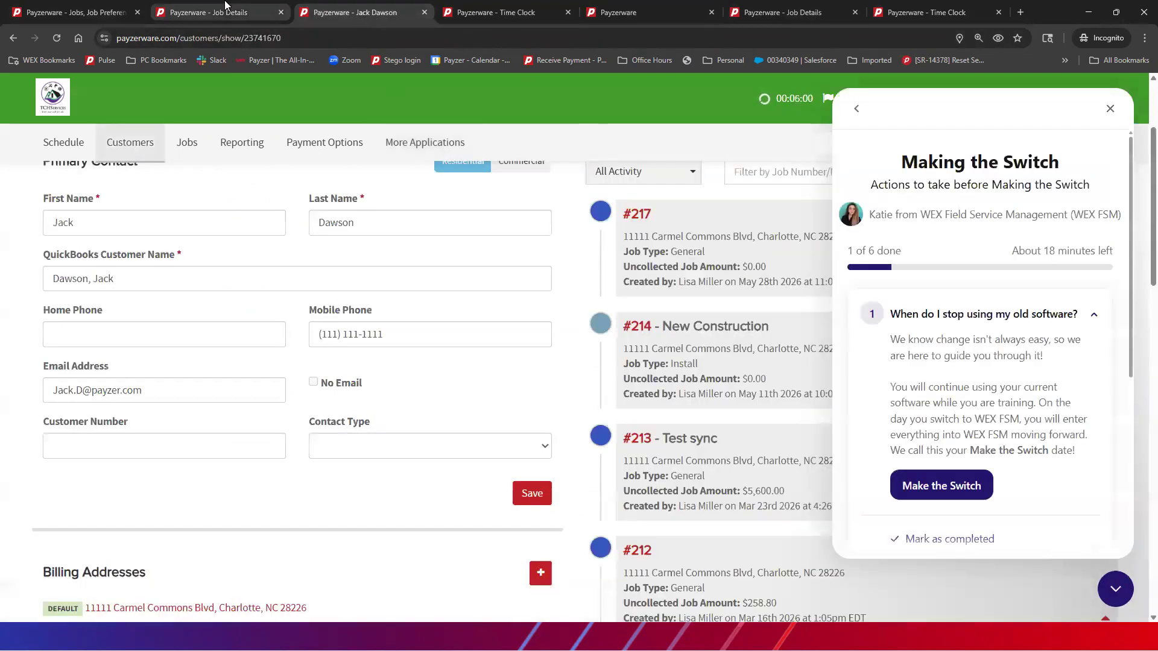
left_click(272, 16)
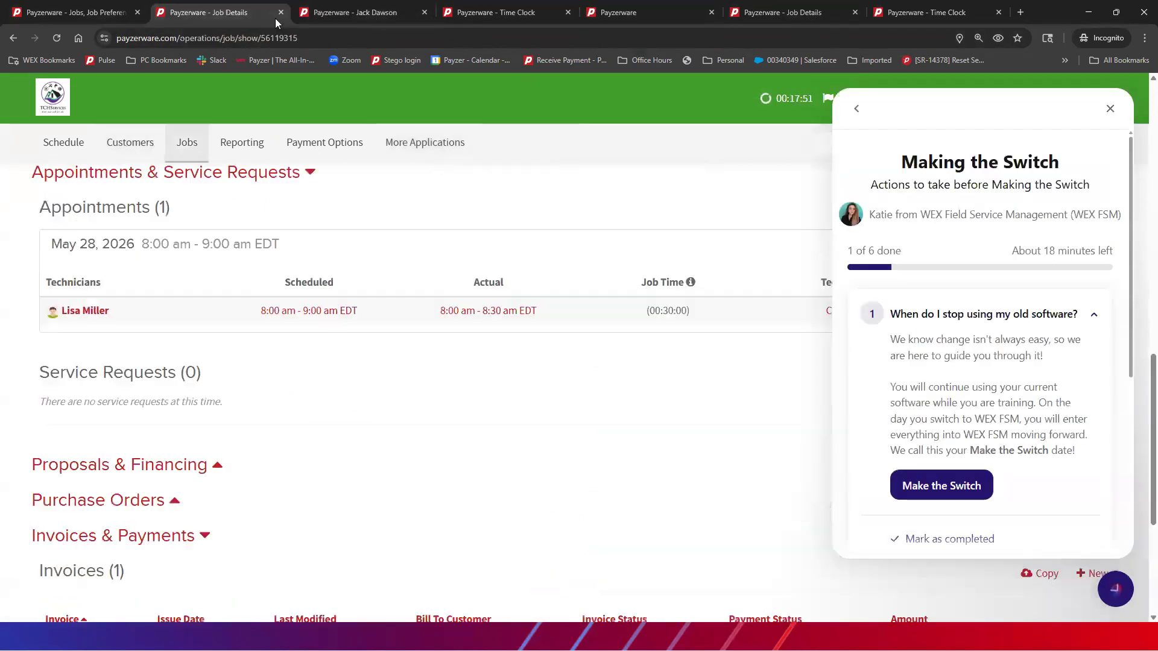
left_click(1111, 111)
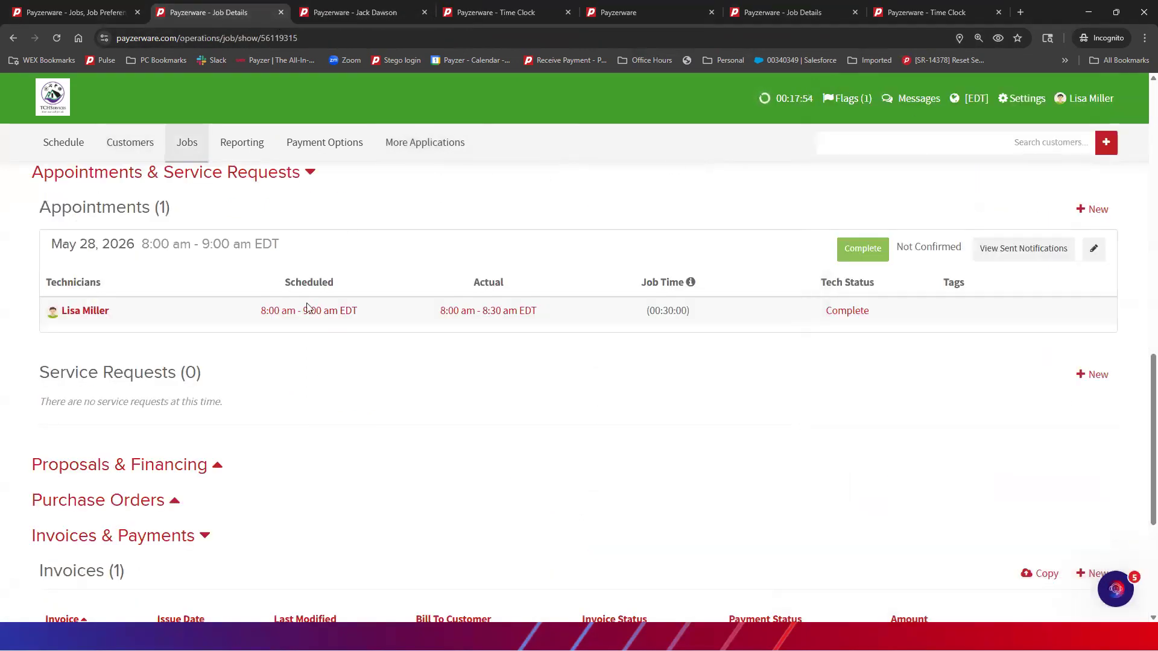
scroll(464, 341, "up", 5)
scroll(464, 341, "up", 4)
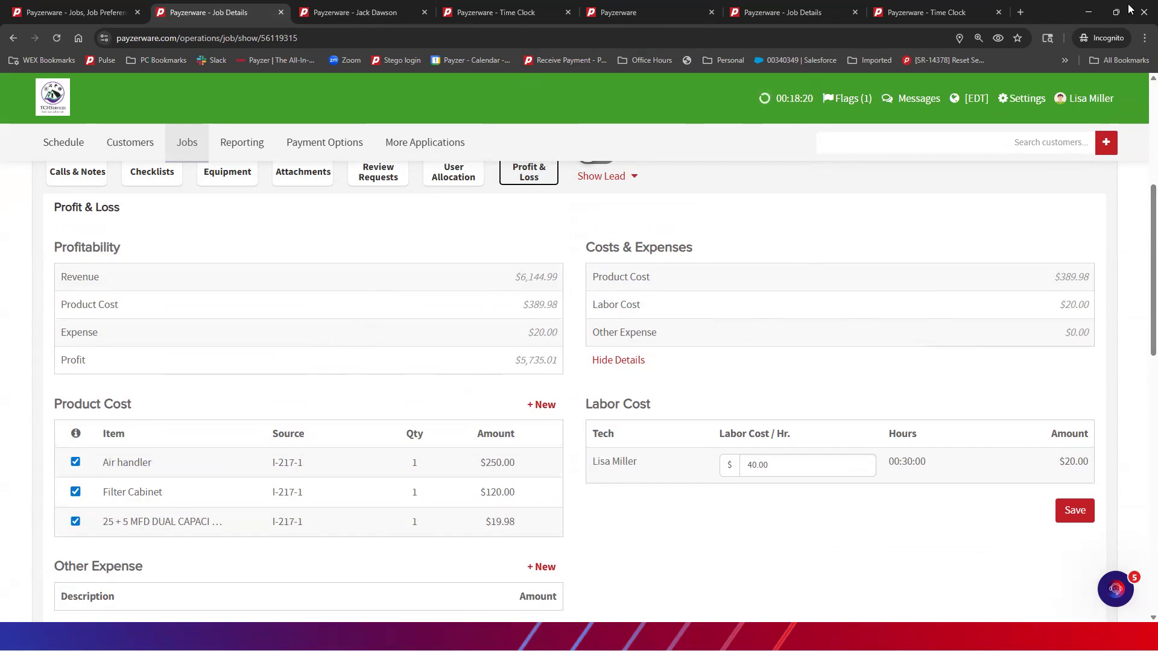
Review the May 2026 Job Profit Report for job 217's $5,735.01 profit, then return to Reporting
left_click(609, 12)
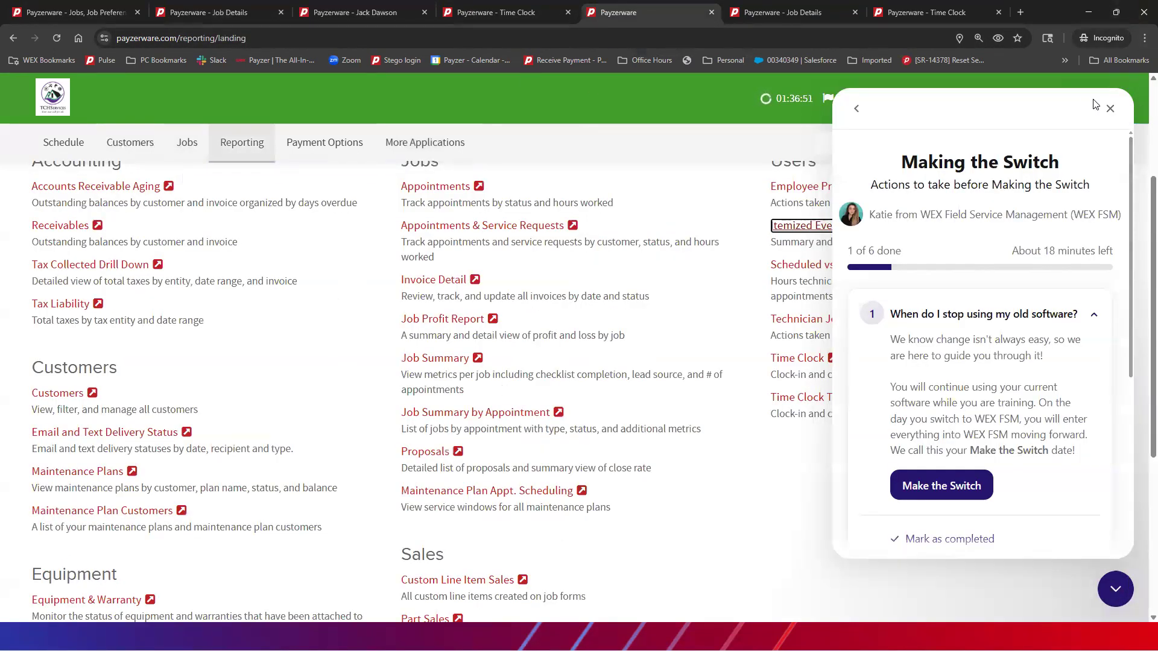
left_click(1110, 109)
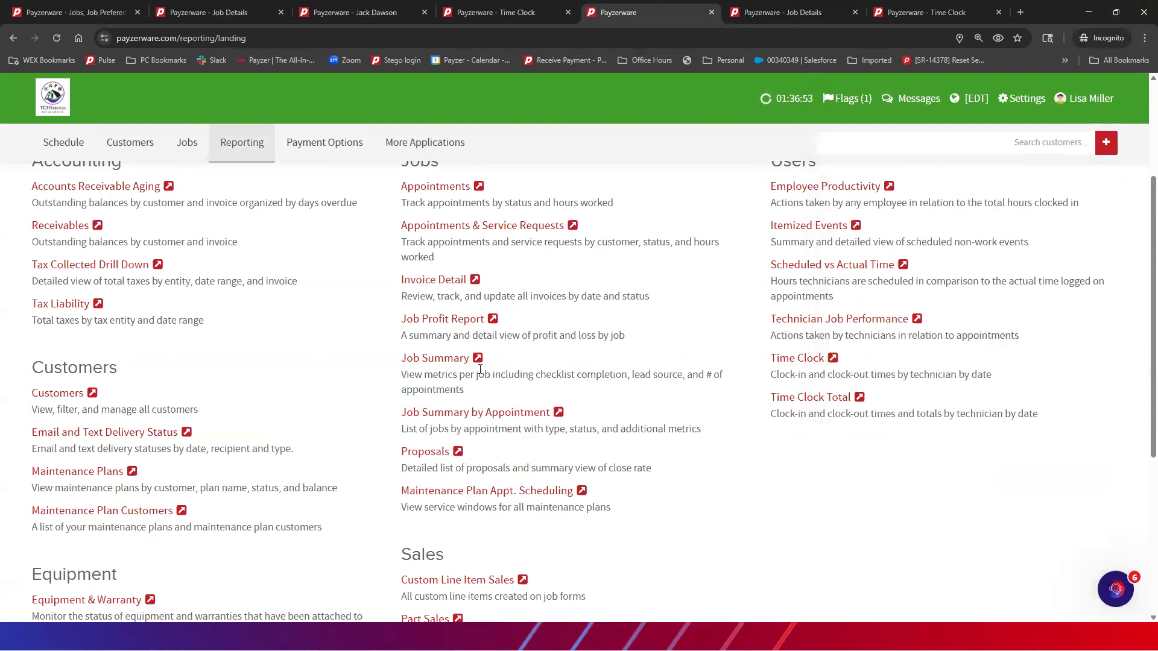
left_click(489, 320)
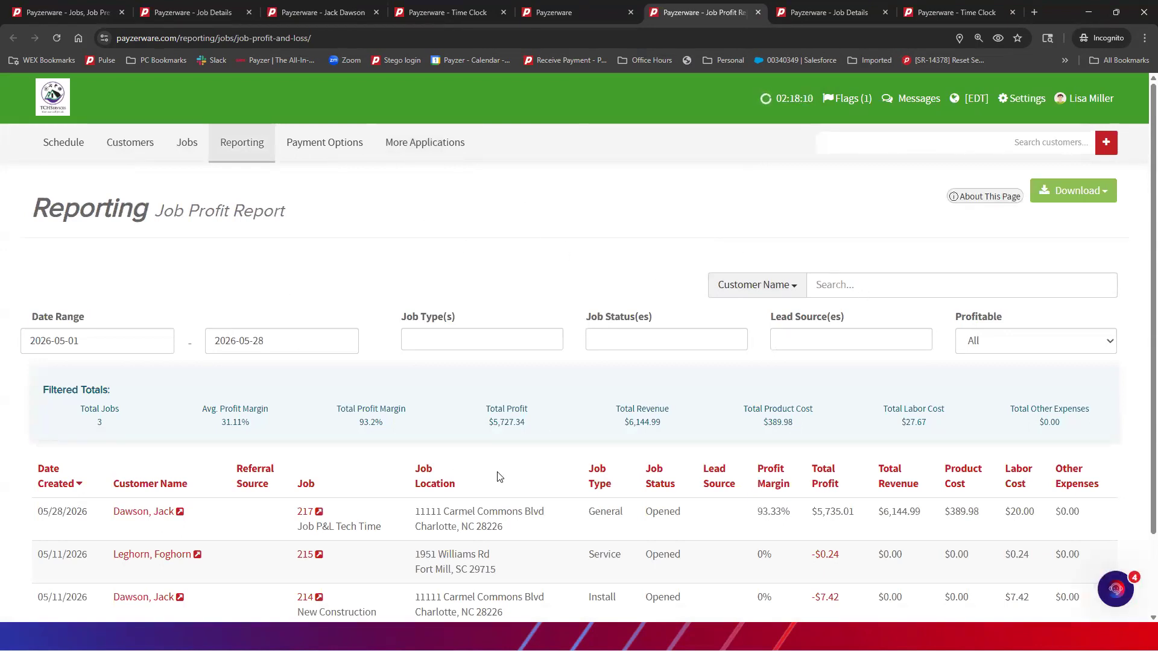
scroll(497, 476, "down", 2)
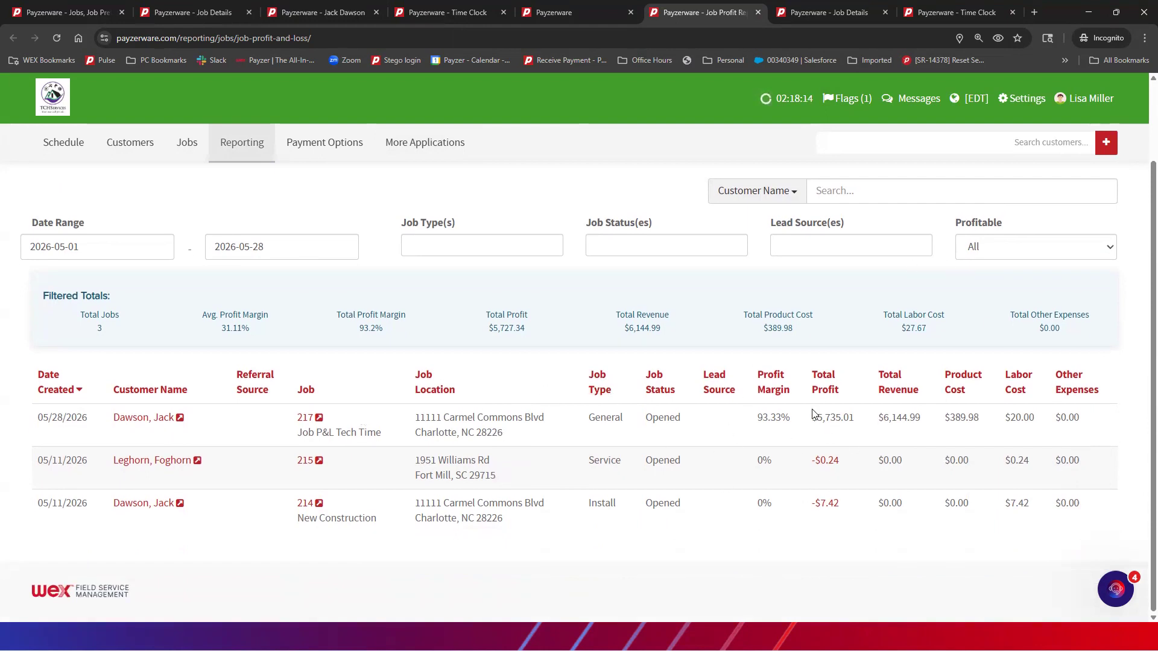
scroll(821, 398, "up", 1)
scroll(822, 393, "up", 2)
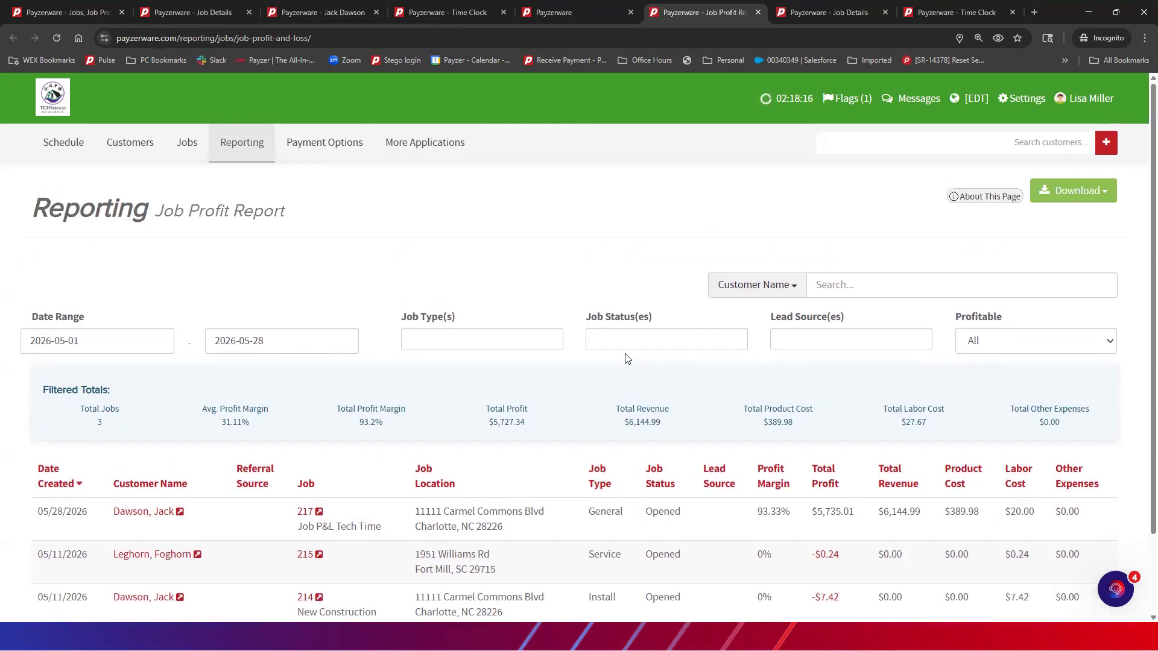
left_click(569, 14)
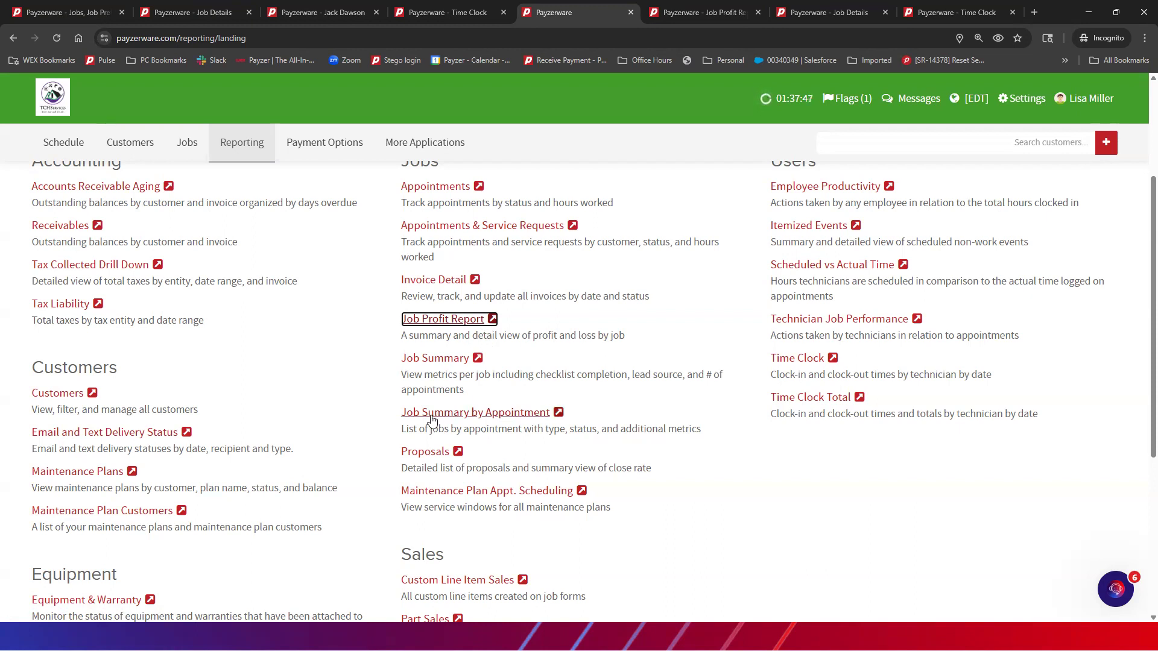
Open the Job Summary by Appointment report for 5/1/2026–5/28/2026, listing jobs 219 to 215
left_click(559, 416)
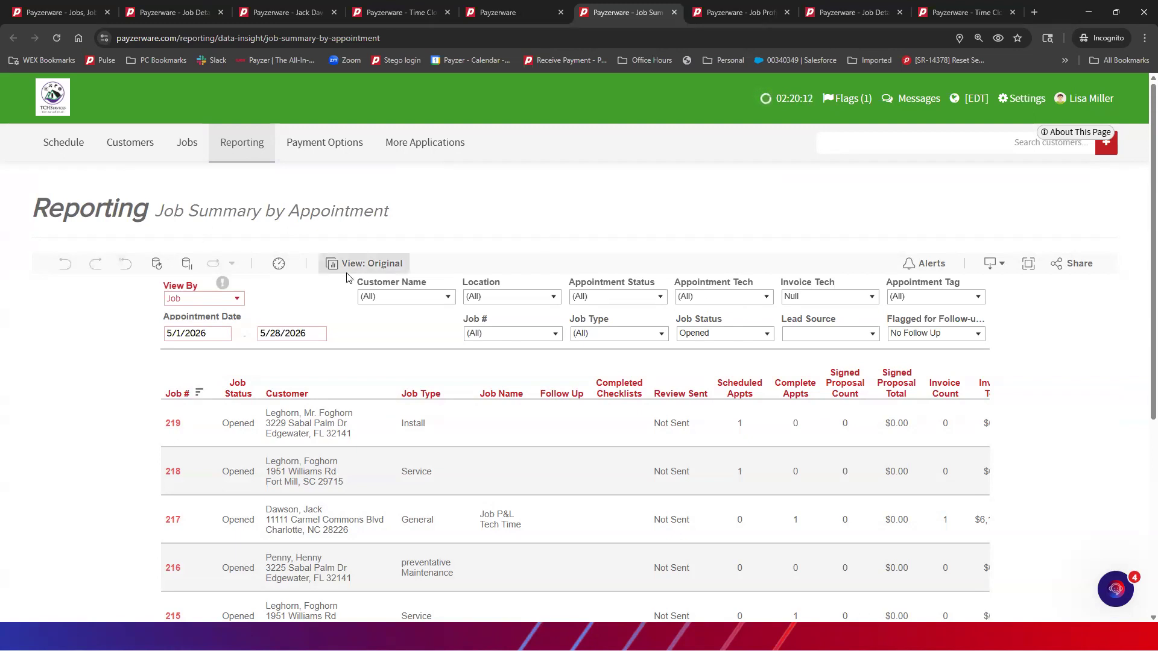
Open the May 2026 Total Sales report showing job 217 at $6,144.99, then return to Reporting
left_click(507, 13)
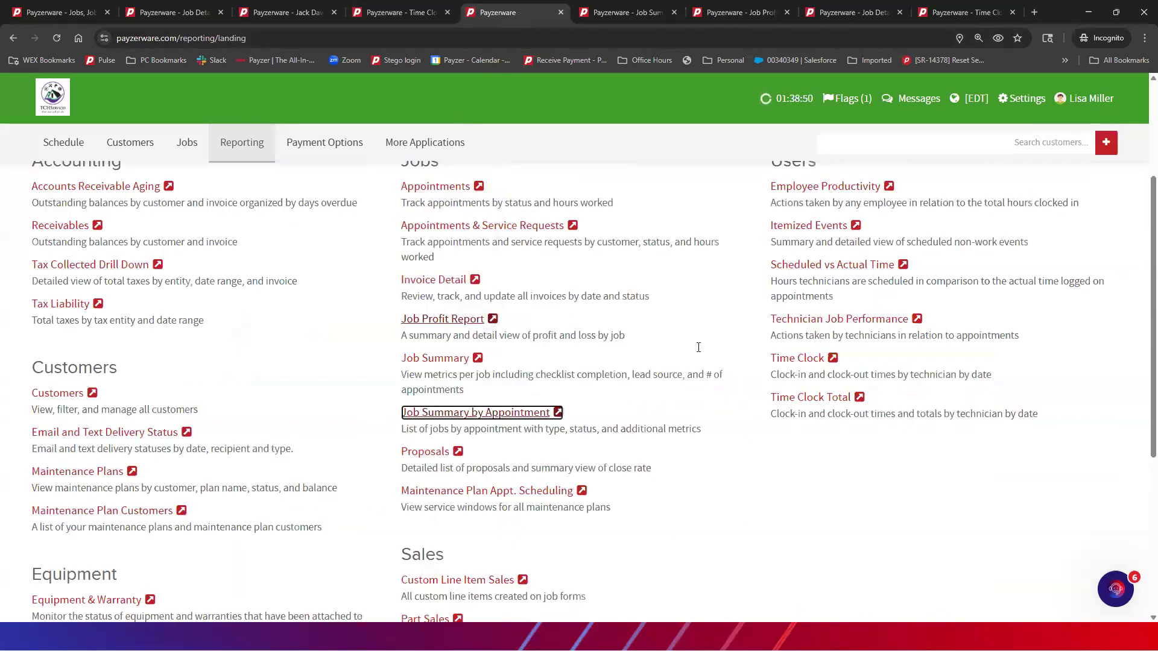
scroll(652, 364, "down", 4)
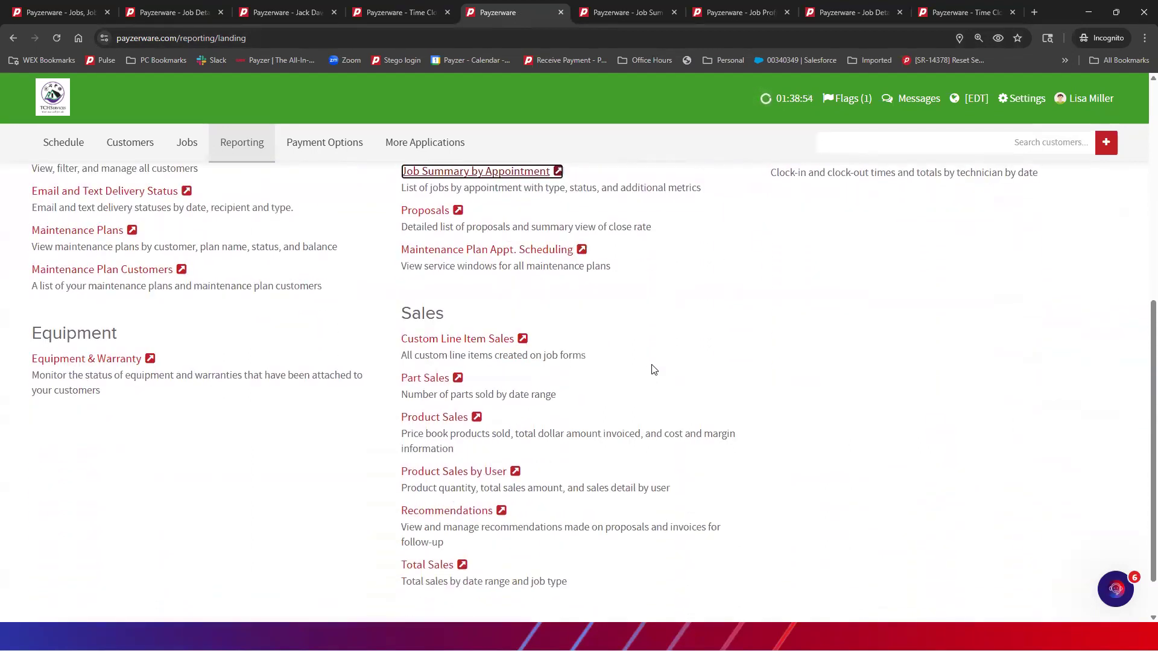
left_click(462, 565)
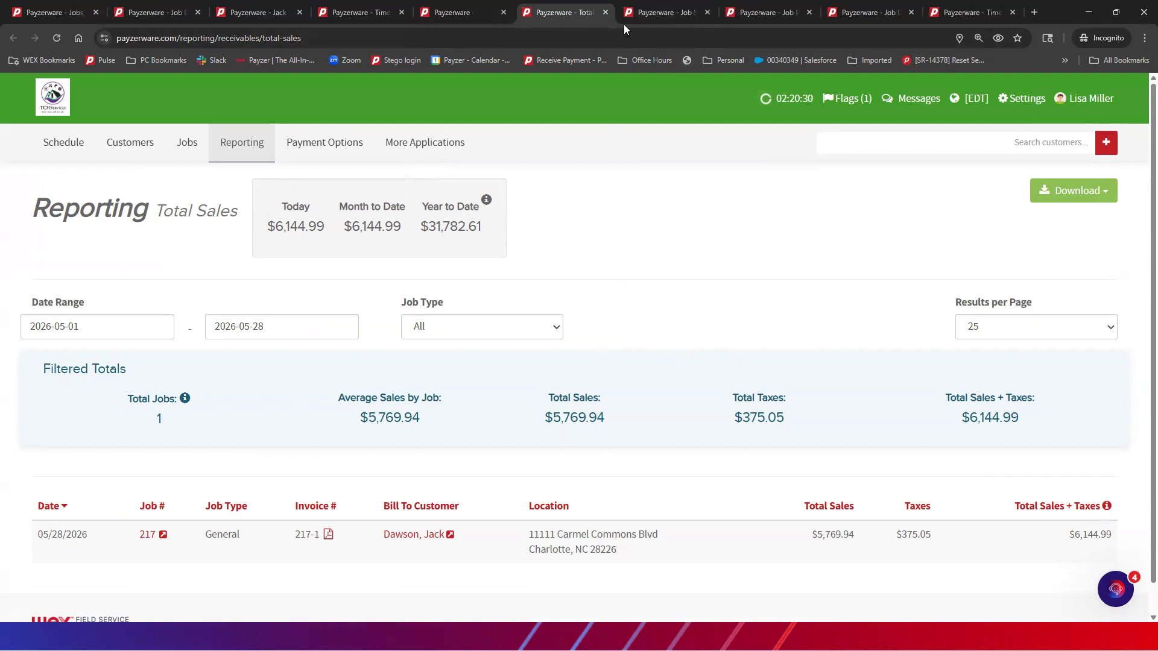
left_click(459, 14)
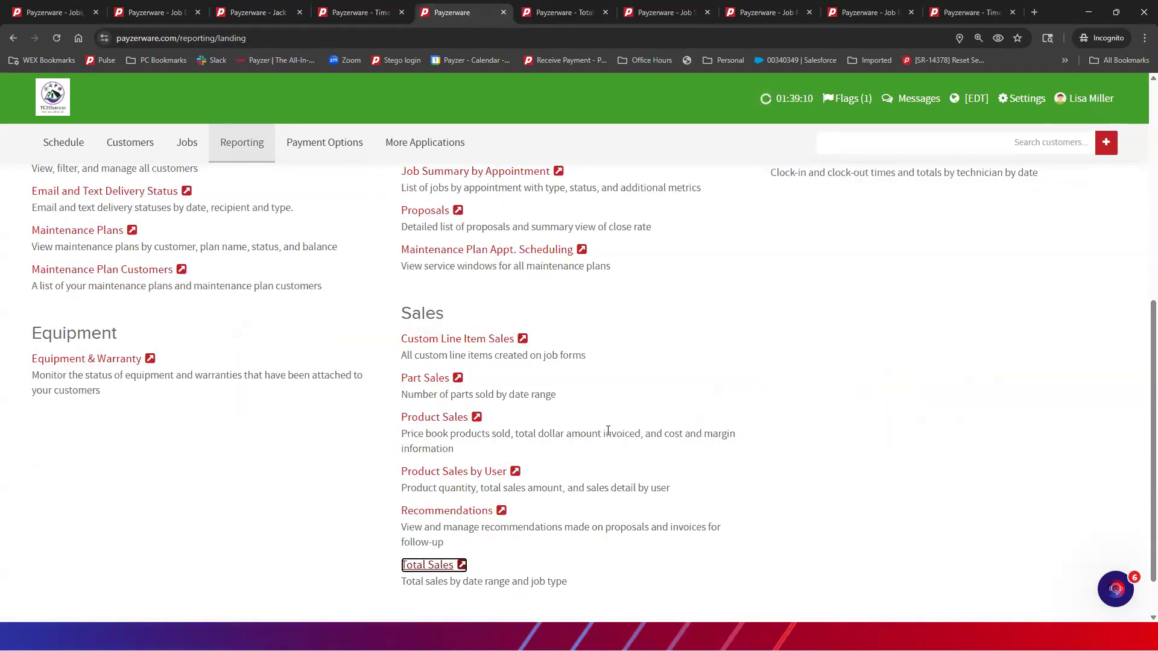
scroll(608, 431, "up", 3)
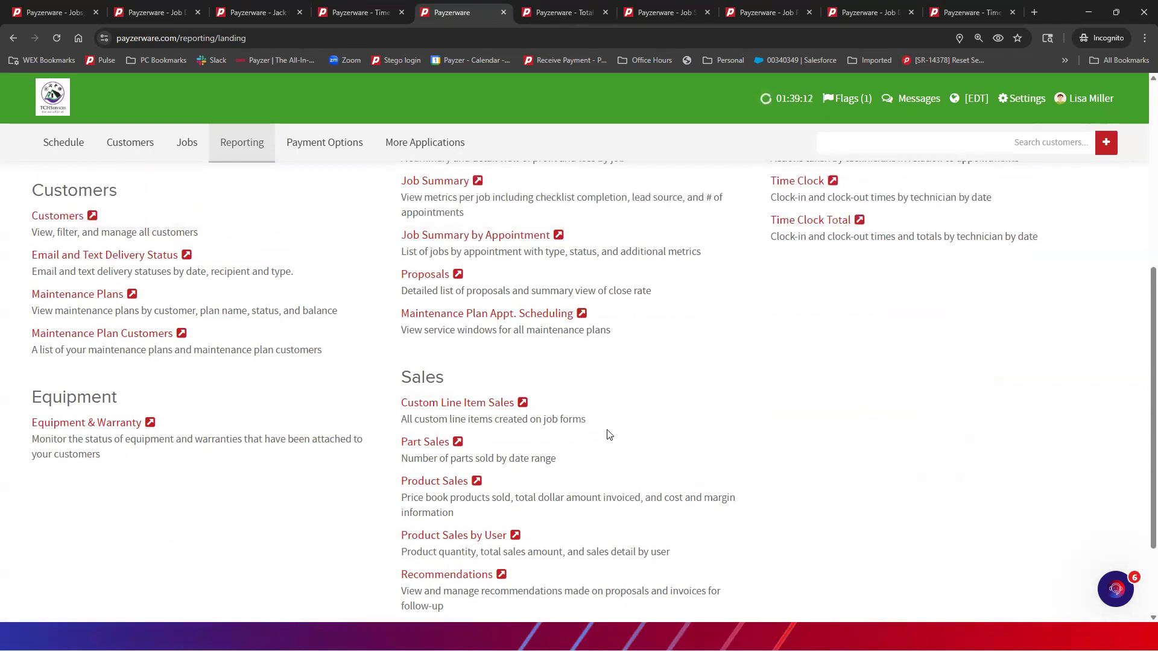
mouse_move(566, 15)
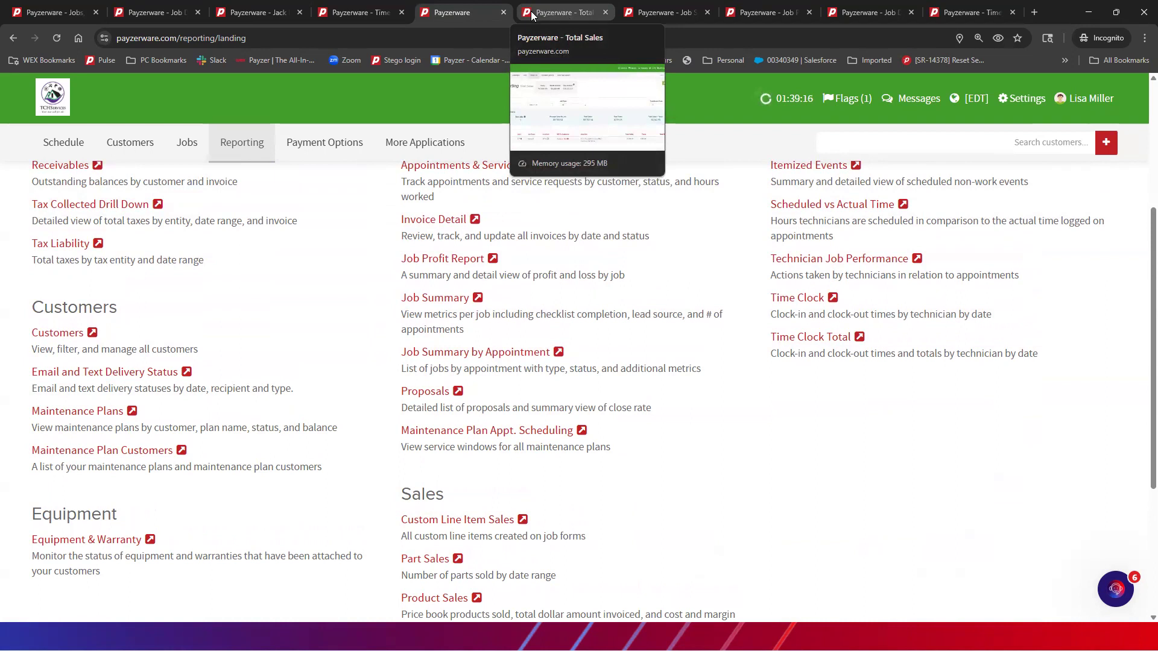
scroll(181, 350, "up", 4)
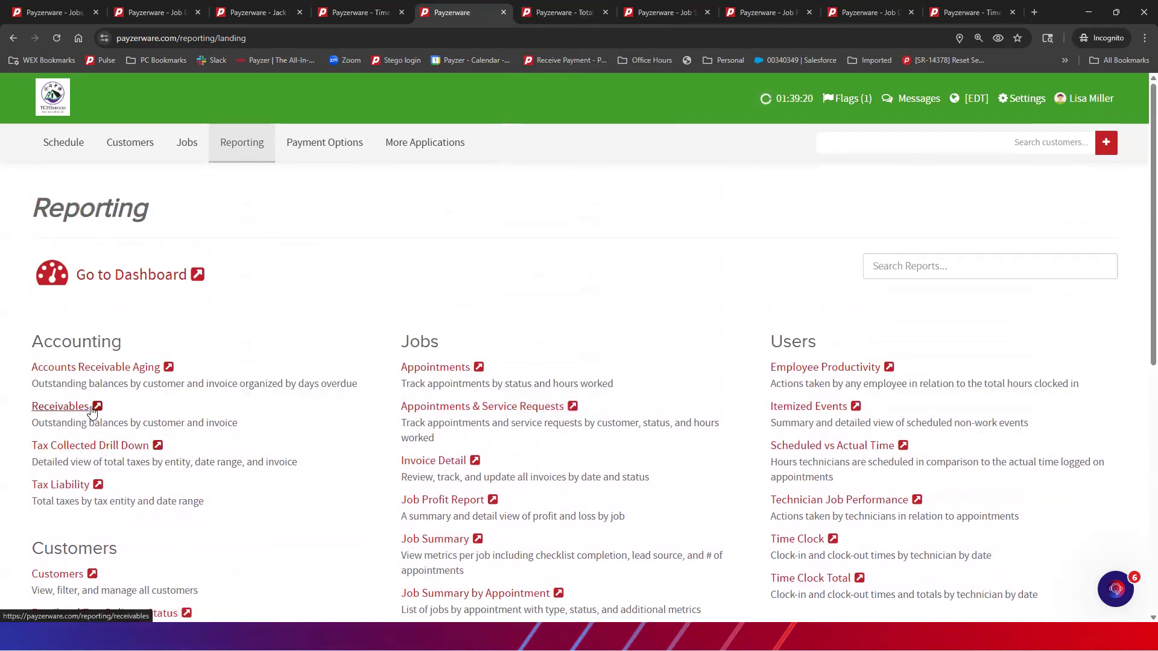
Open the Receivables and Accounts Receivable Aging reports, checking the Invoice Status filter options
left_click(90, 408)
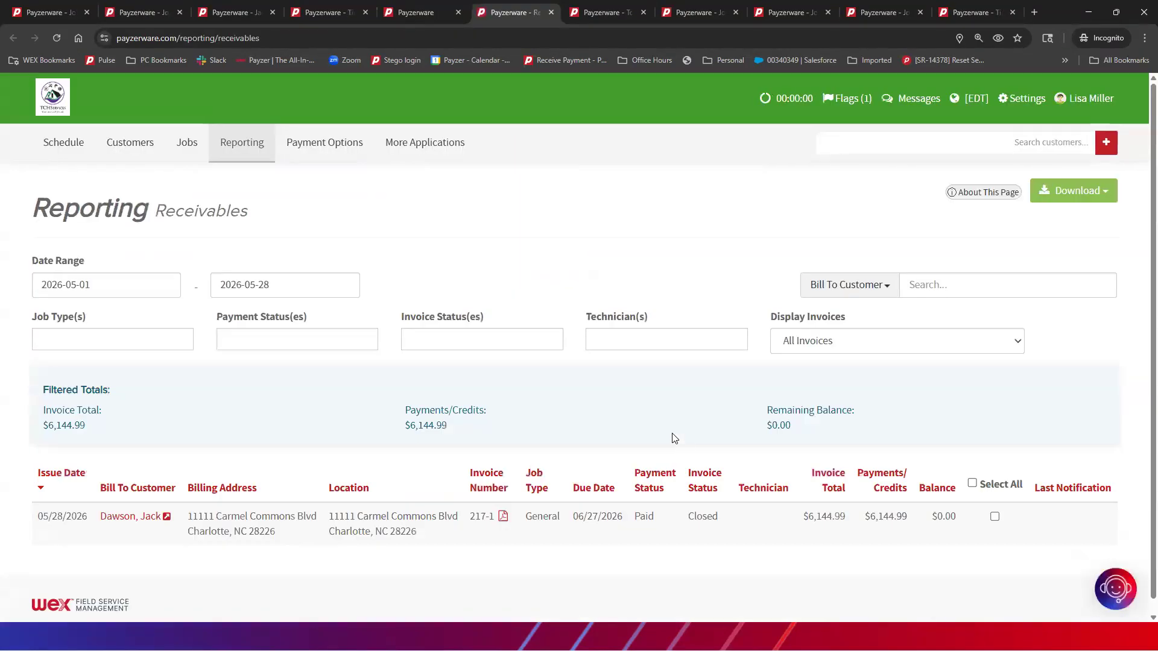
left_click(422, 13)
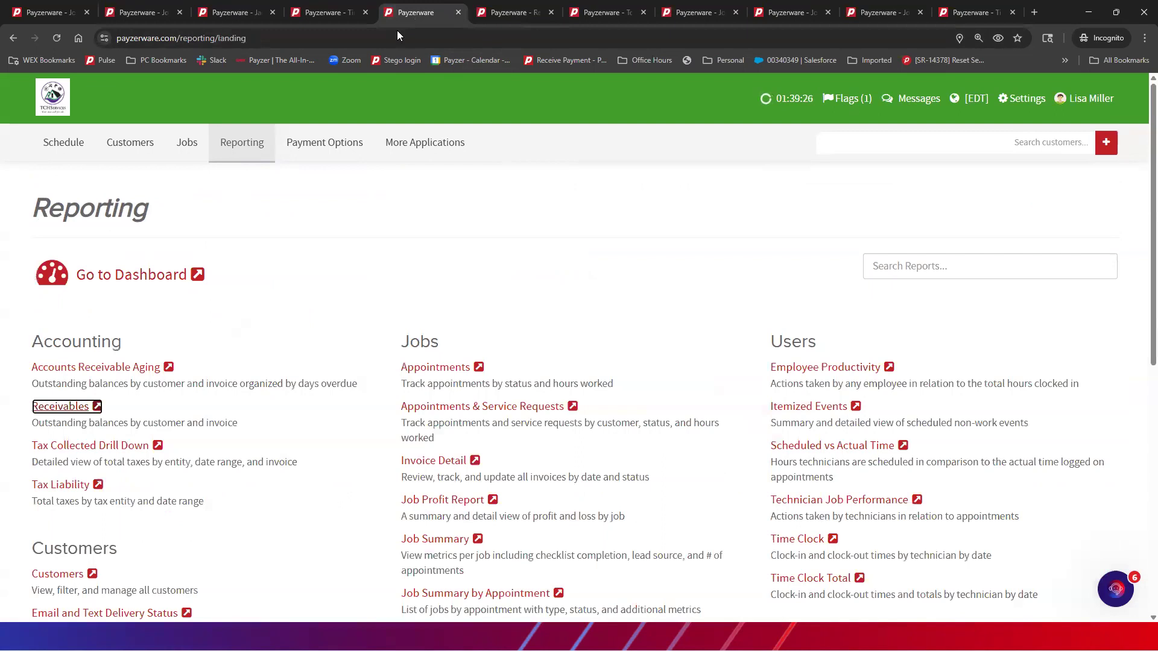
left_click(171, 367)
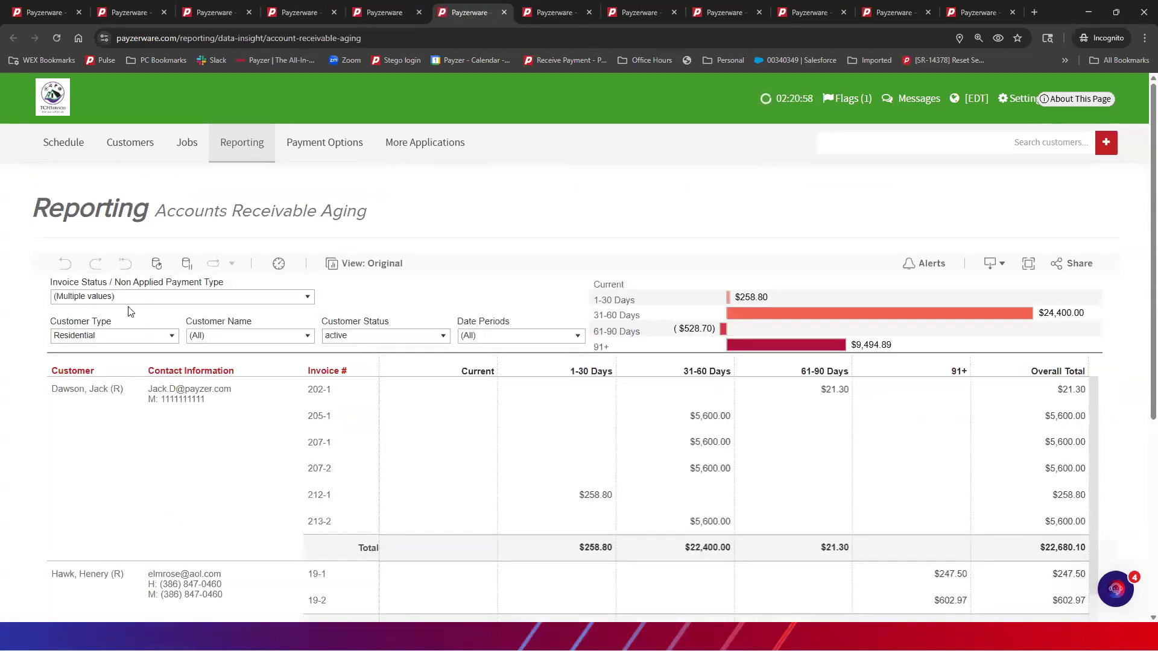
left_click(303, 299)
left_click(304, 299)
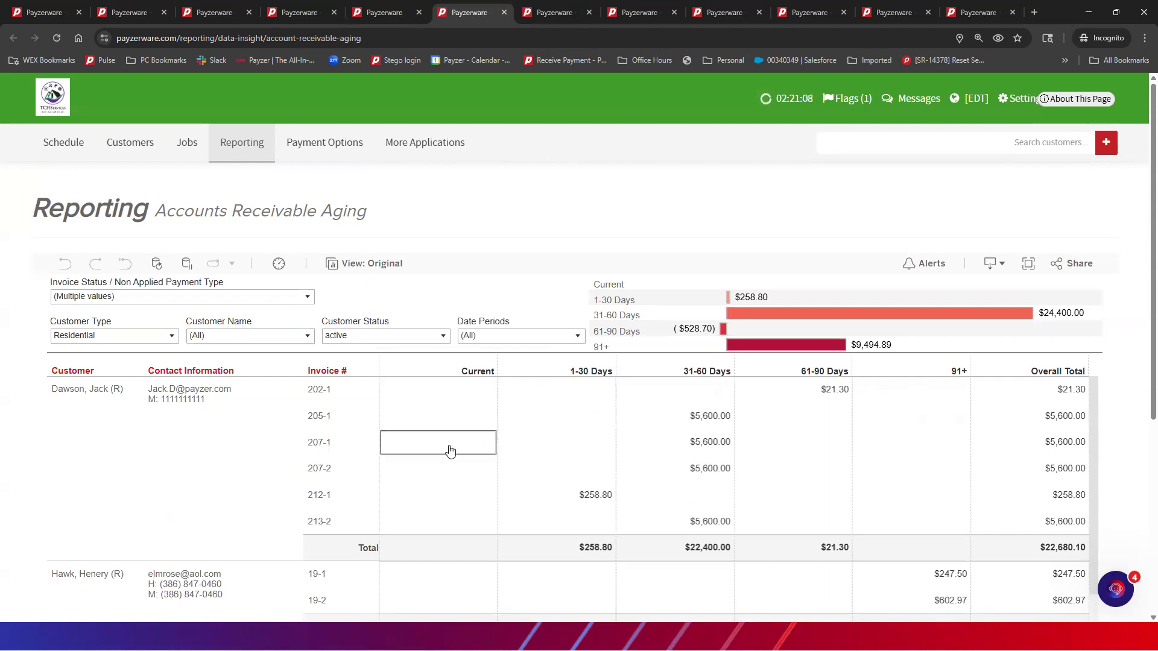
scroll(446, 457, "down", 3)
scroll(408, 445, "up", 3)
Close the Receivables and Total Sales tabs, scan the Job Profit Report, then return to job 217
left_click(557, 16)
left_click(589, 14)
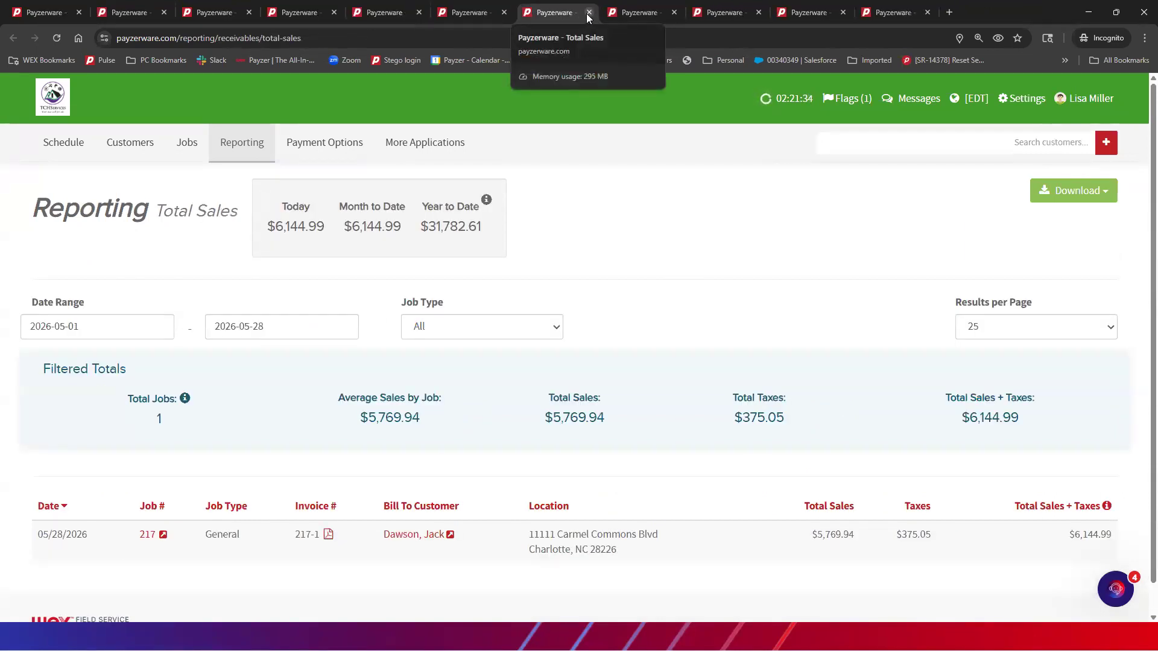
left_click(589, 13)
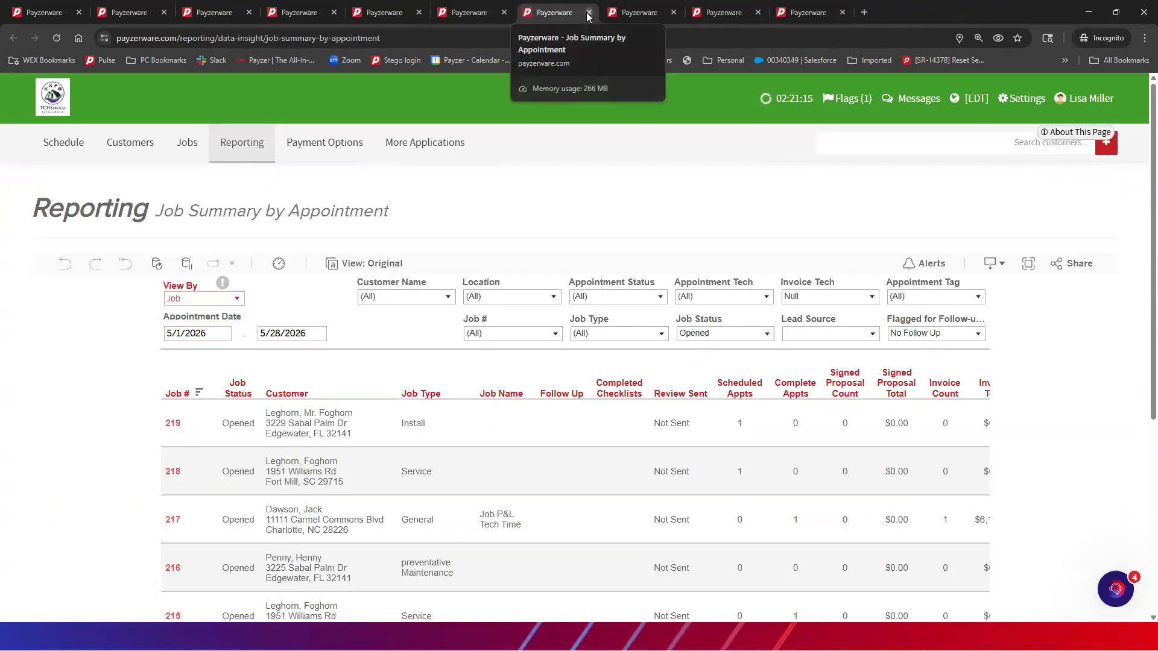
left_click(628, 13)
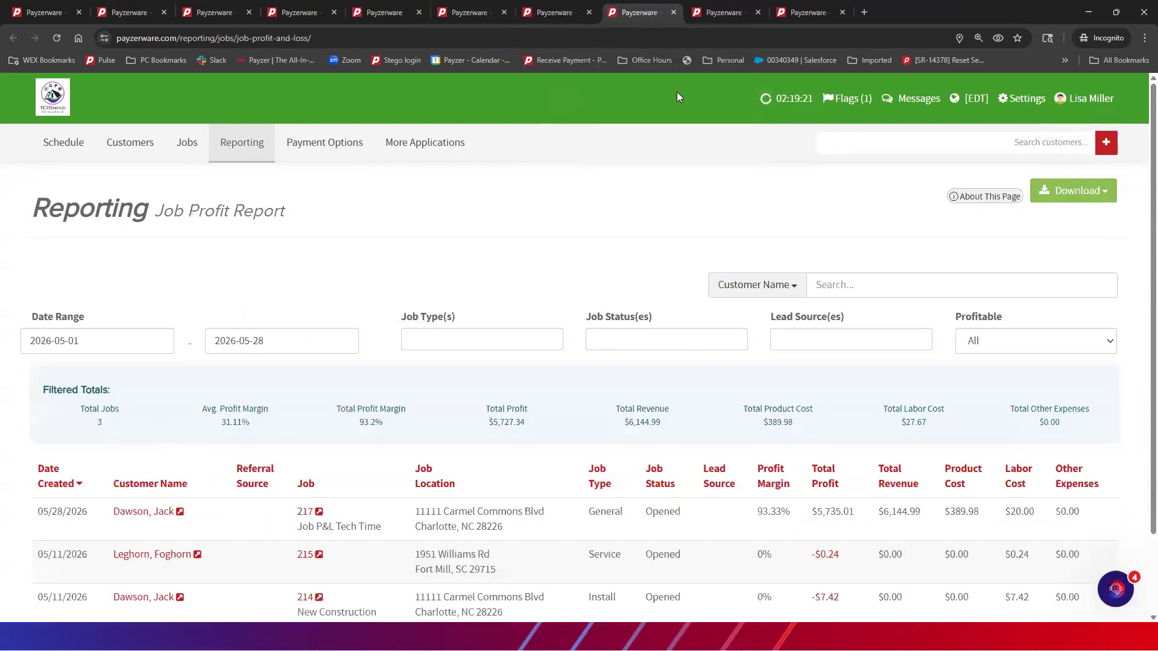
scroll(681, 216, "down", 1)
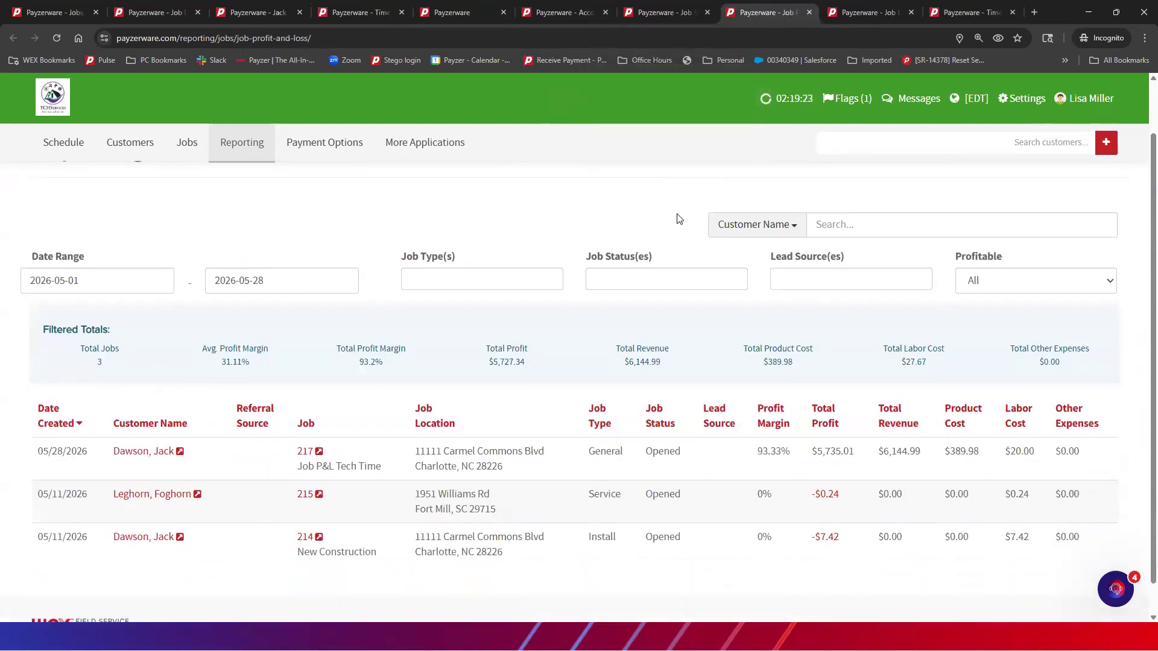
scroll(680, 218, "down", 1)
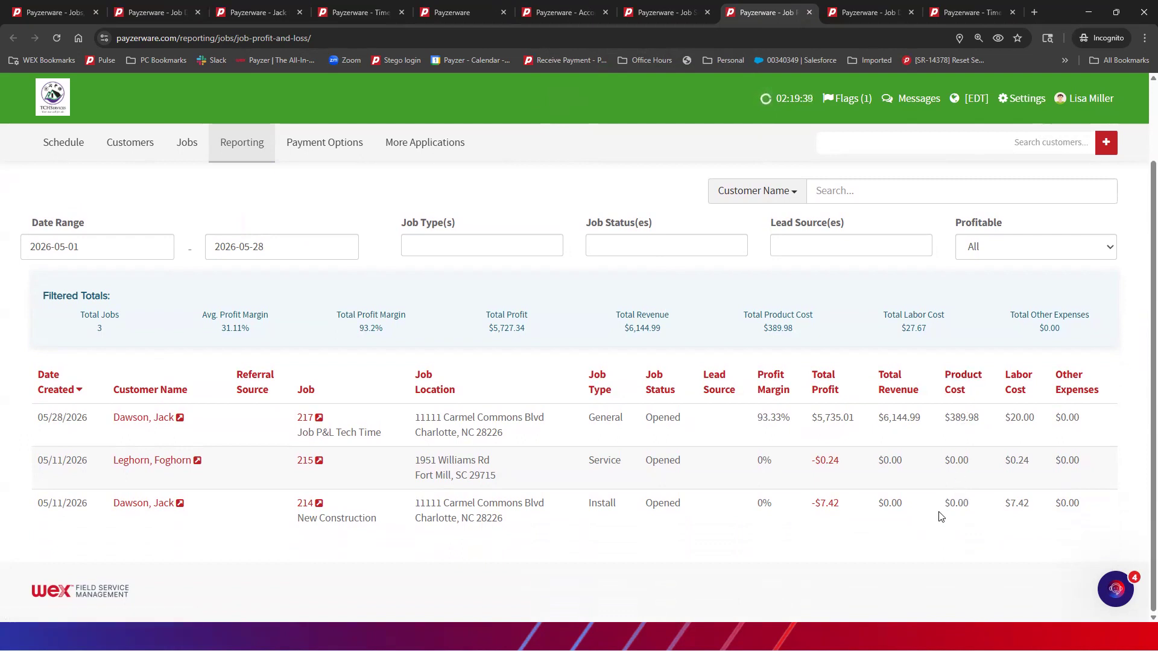
left_click(874, 11)
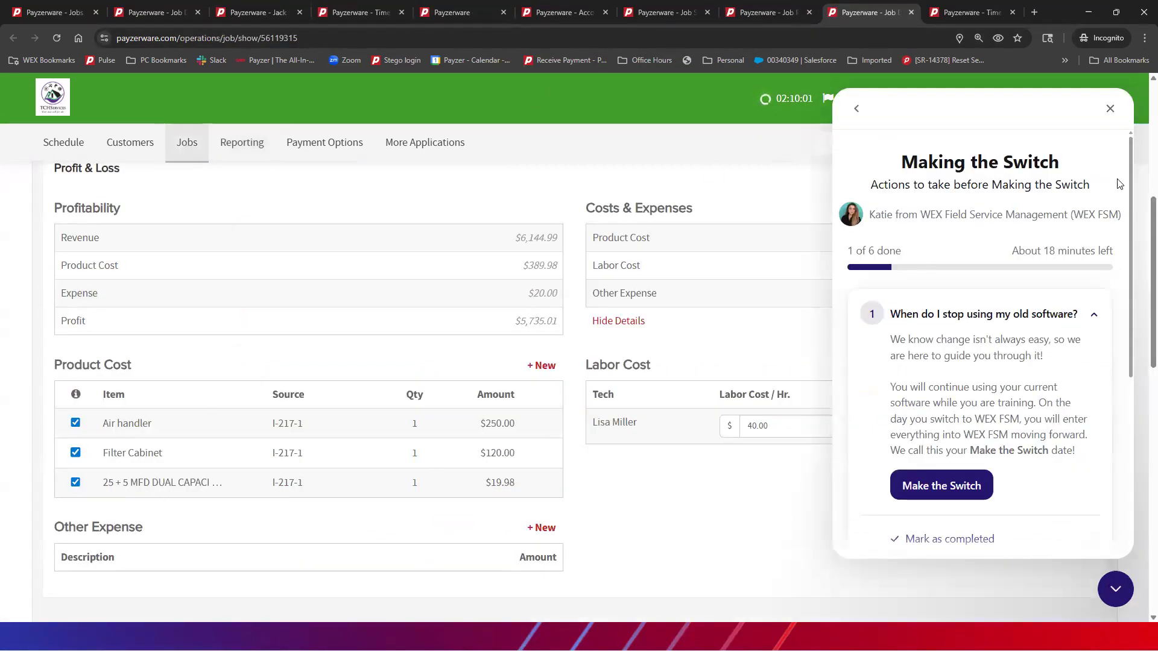
Dismiss the Making the Switch guide and scroll down job 217's costs, expenses and labor
left_click(1110, 109)
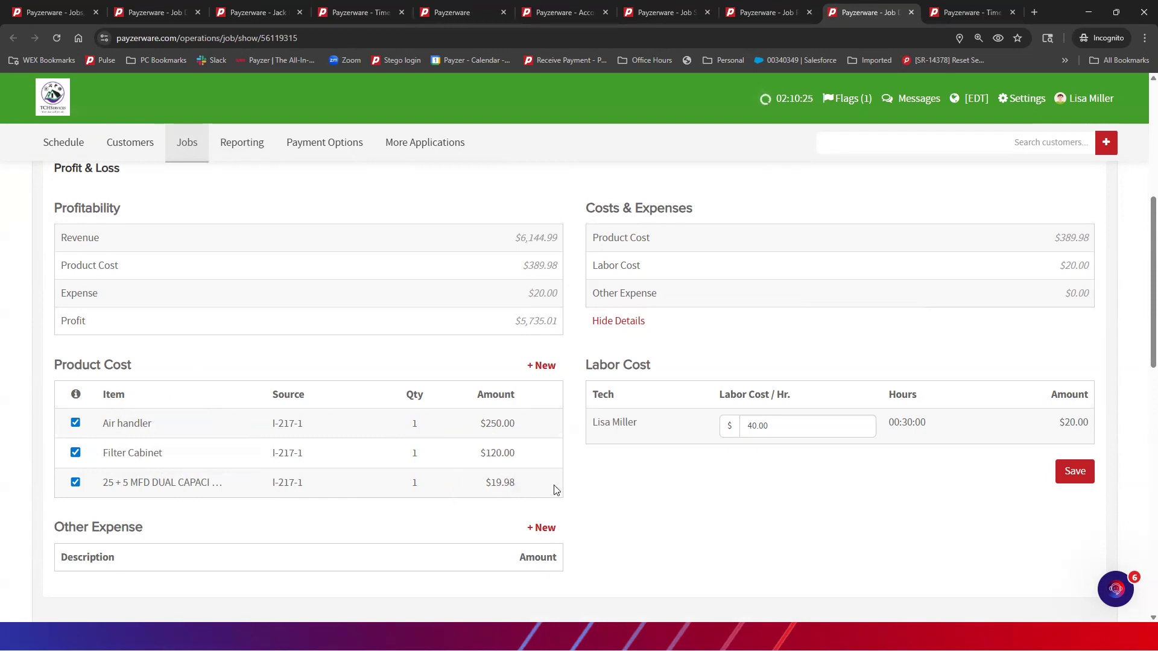
scroll(625, 480, "down", 1)
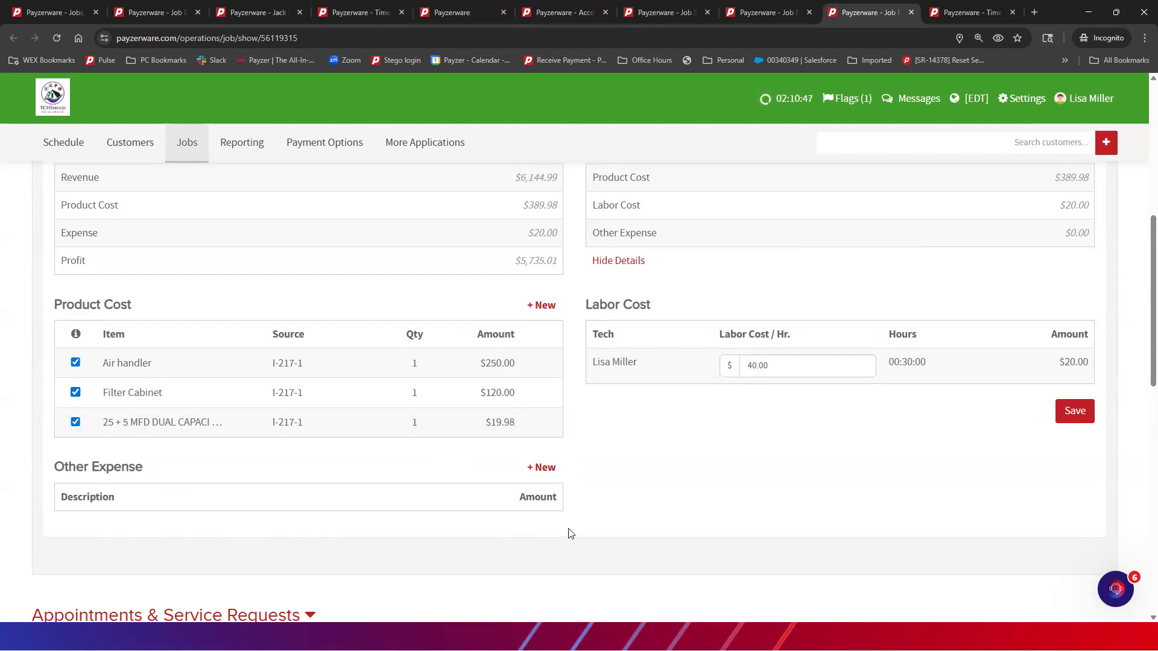
Glance through the Job Summary and profit report tabs, then return to job 217's page
left_click(324, 142)
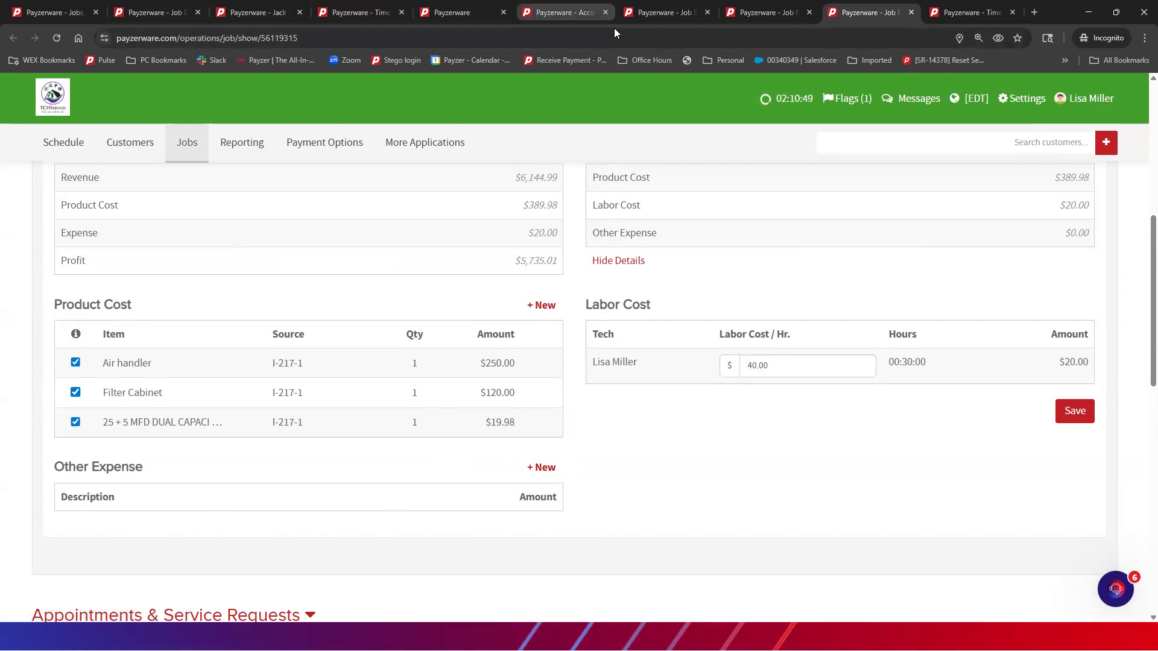
left_click(654, 15)
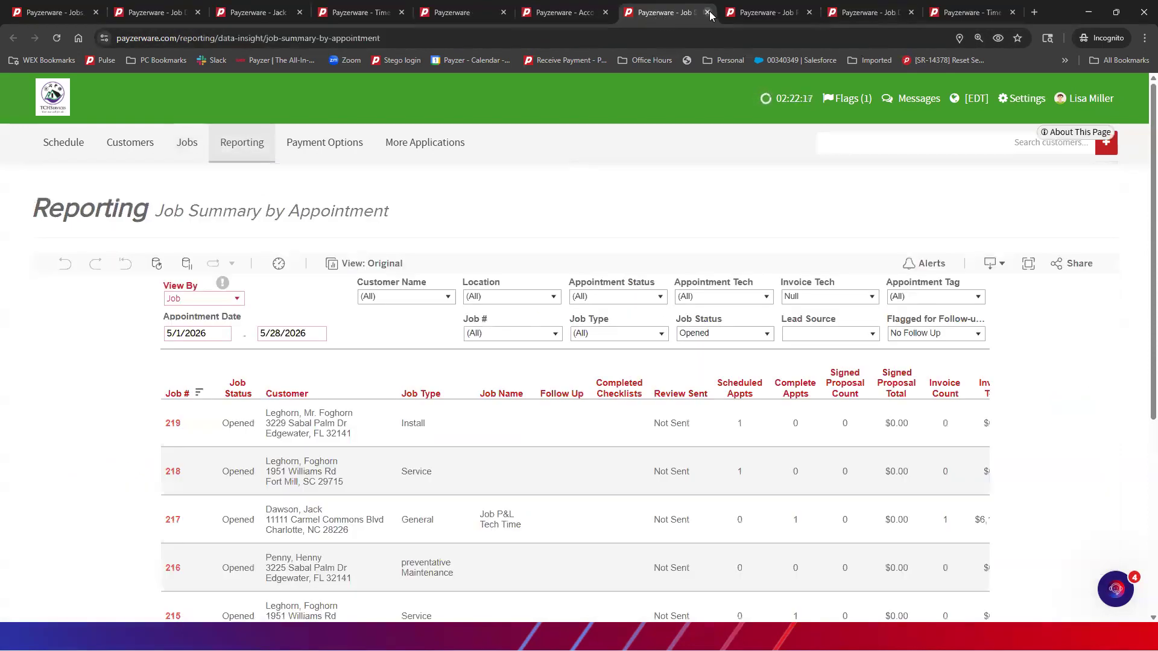
left_click(733, 16)
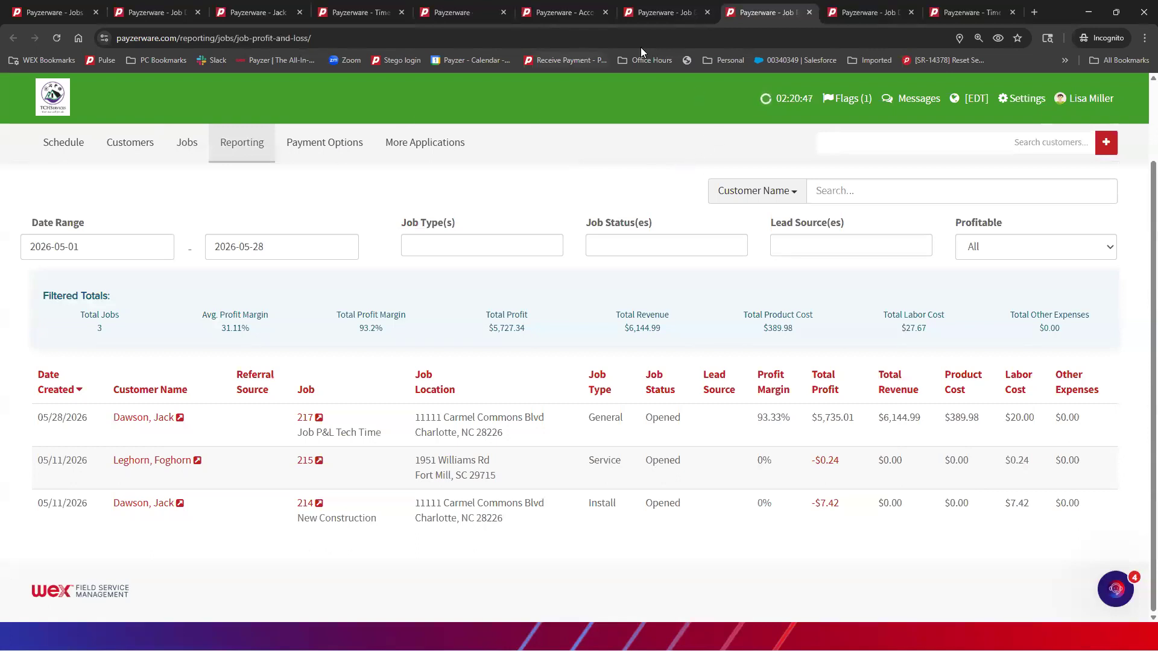
left_click(875, 19)
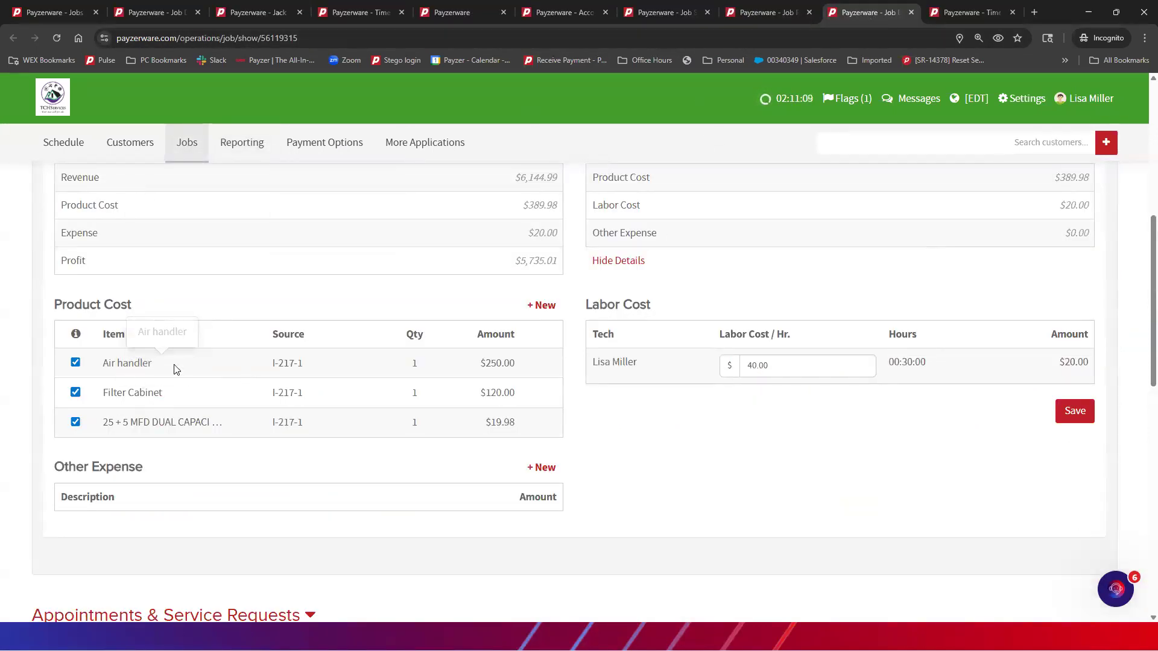
Set invoice I-217-1's status to Open - Draft and open it for editing
scroll(305, 364, "up", 4)
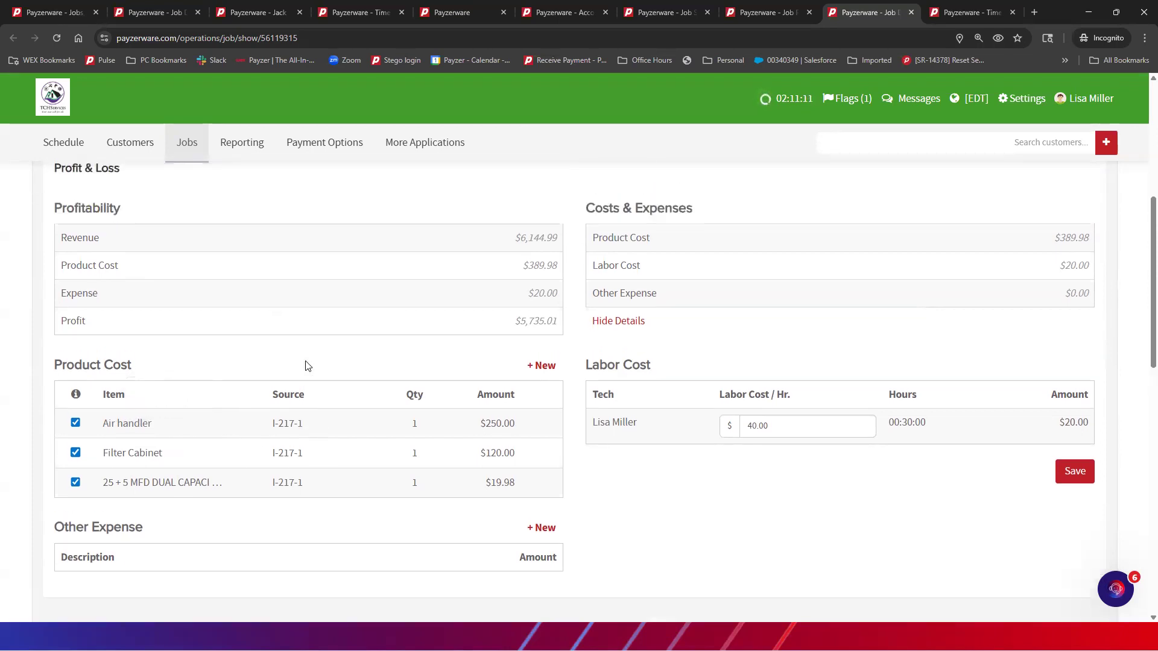
scroll(308, 365, "down", 15)
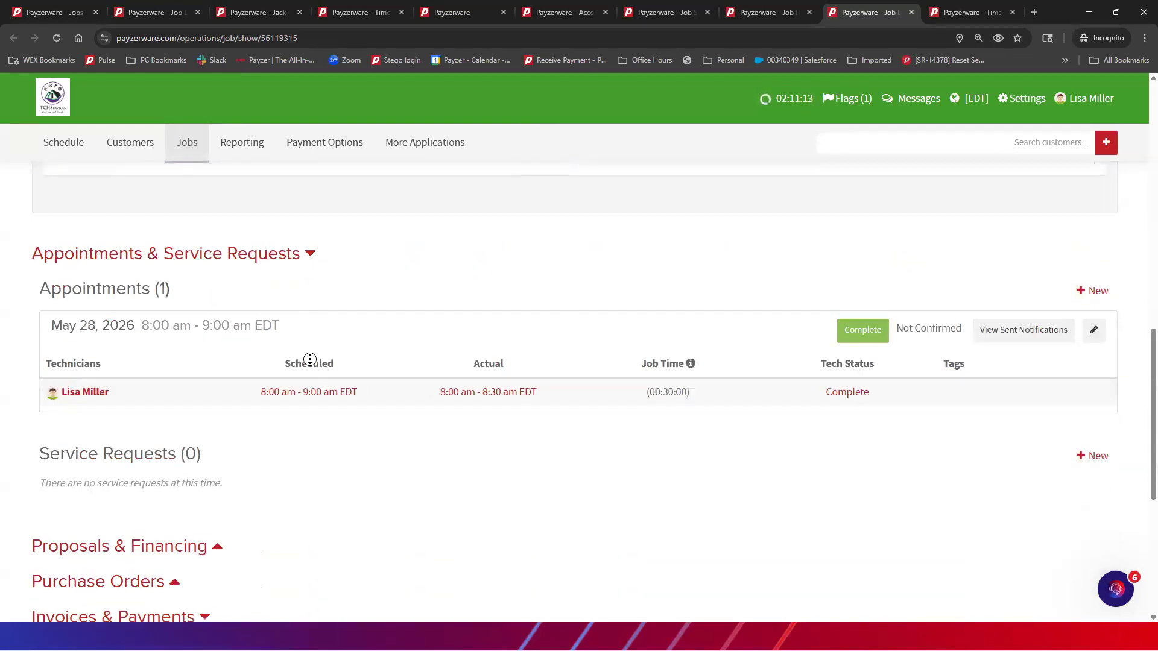
scroll(346, 477, "down", 3)
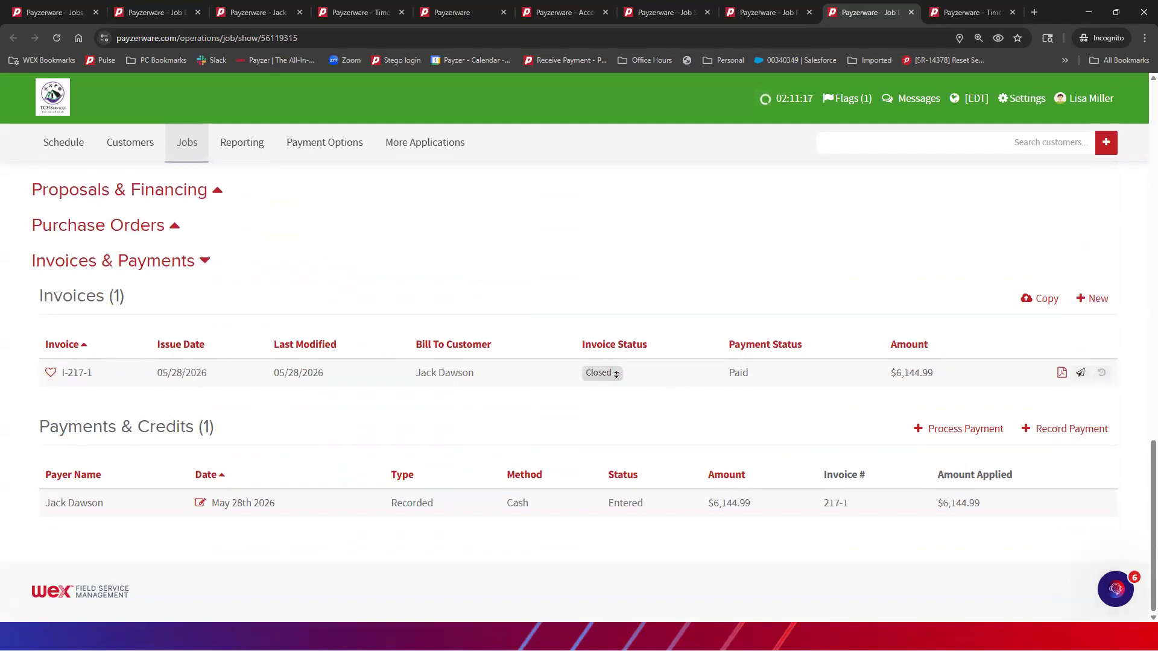
left_click(615, 373)
left_click(597, 393)
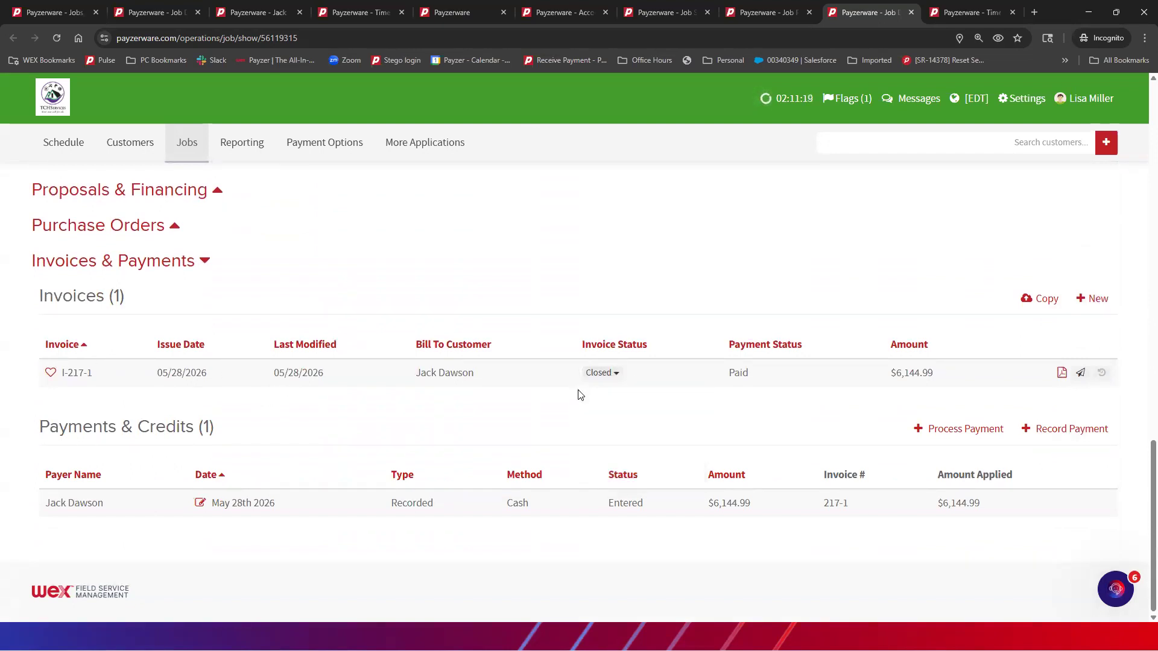
left_click(77, 374)
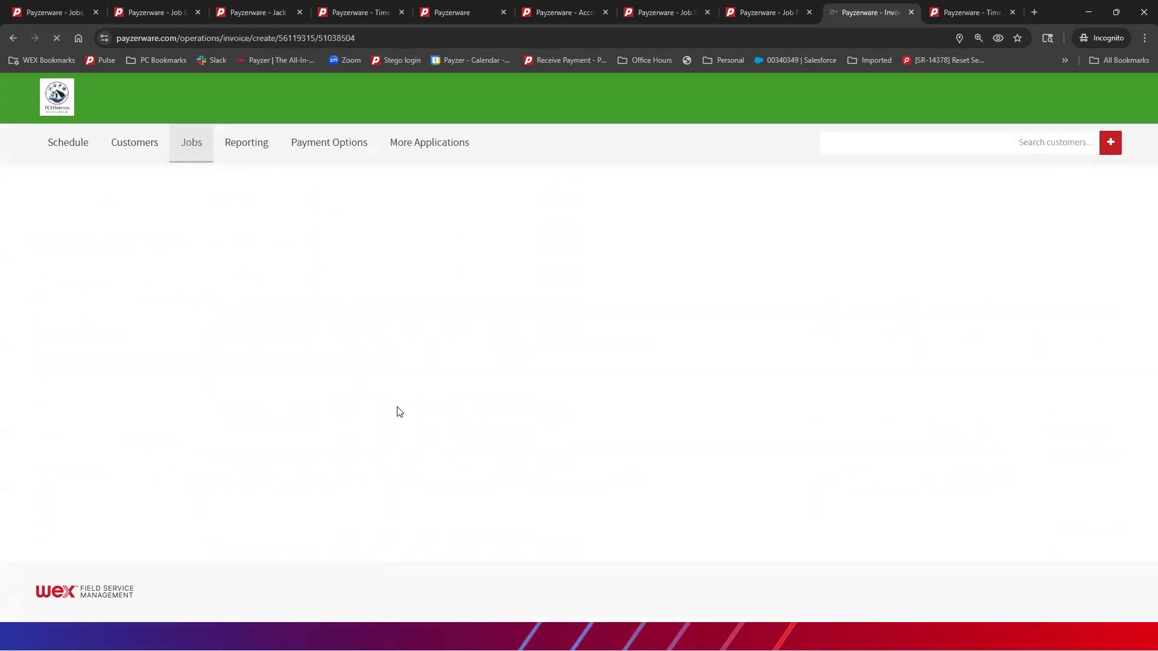
Add the 2026 2 Ton HP System product to the invoice
scroll(400, 407, "down", 3)
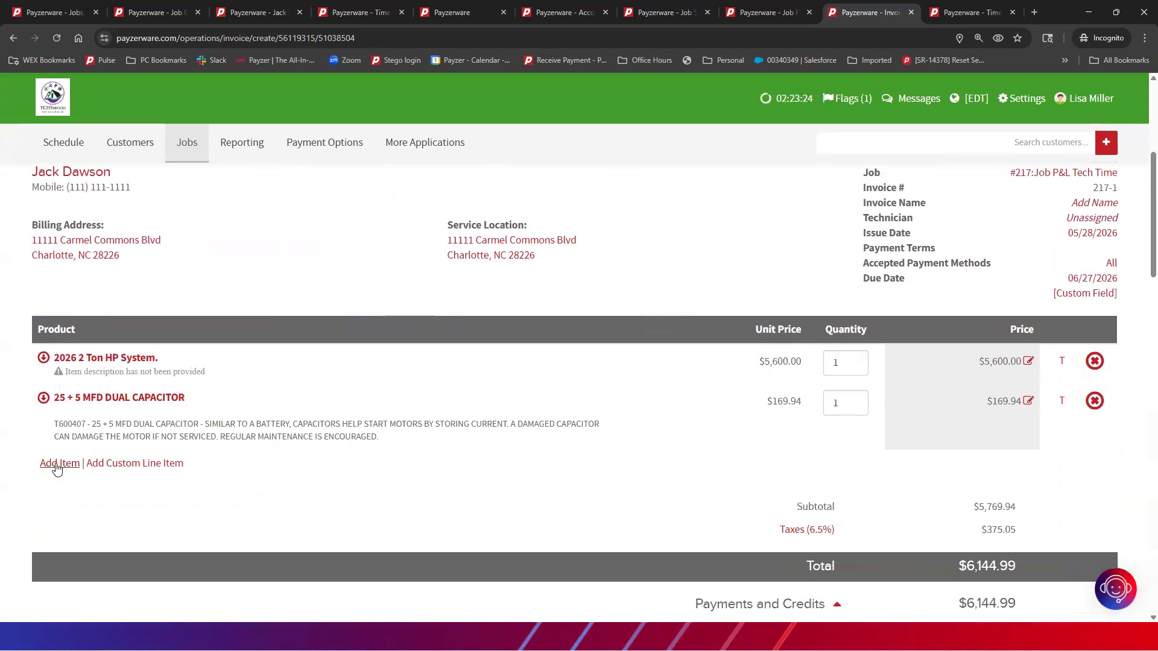
left_click(98, 466)
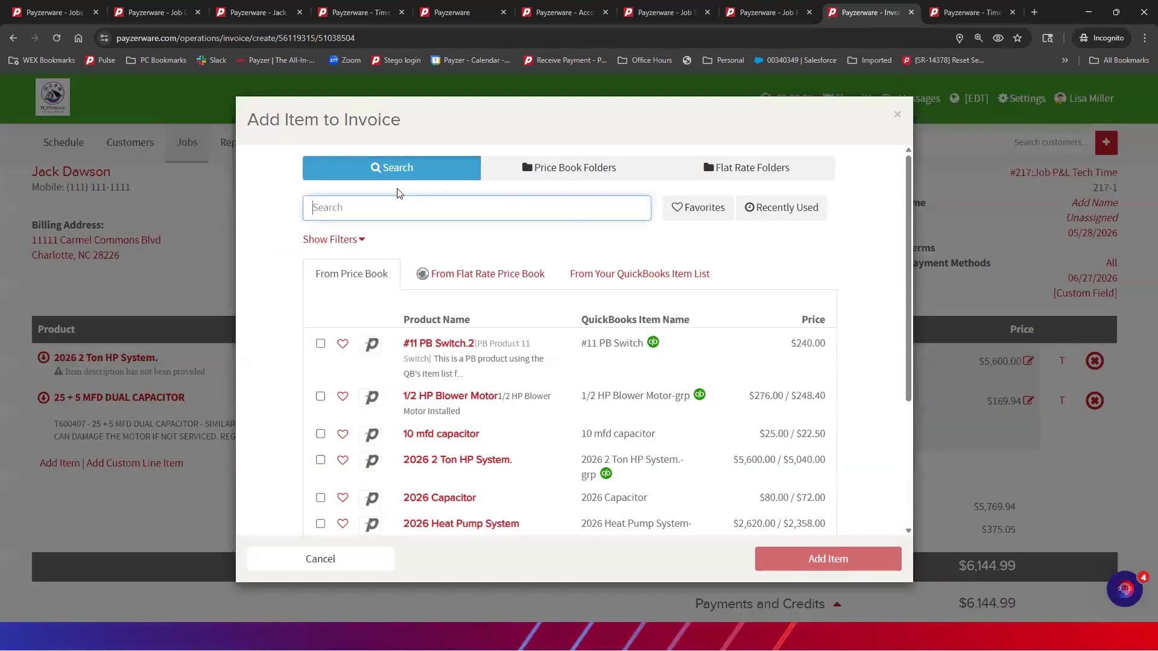
type("2026")
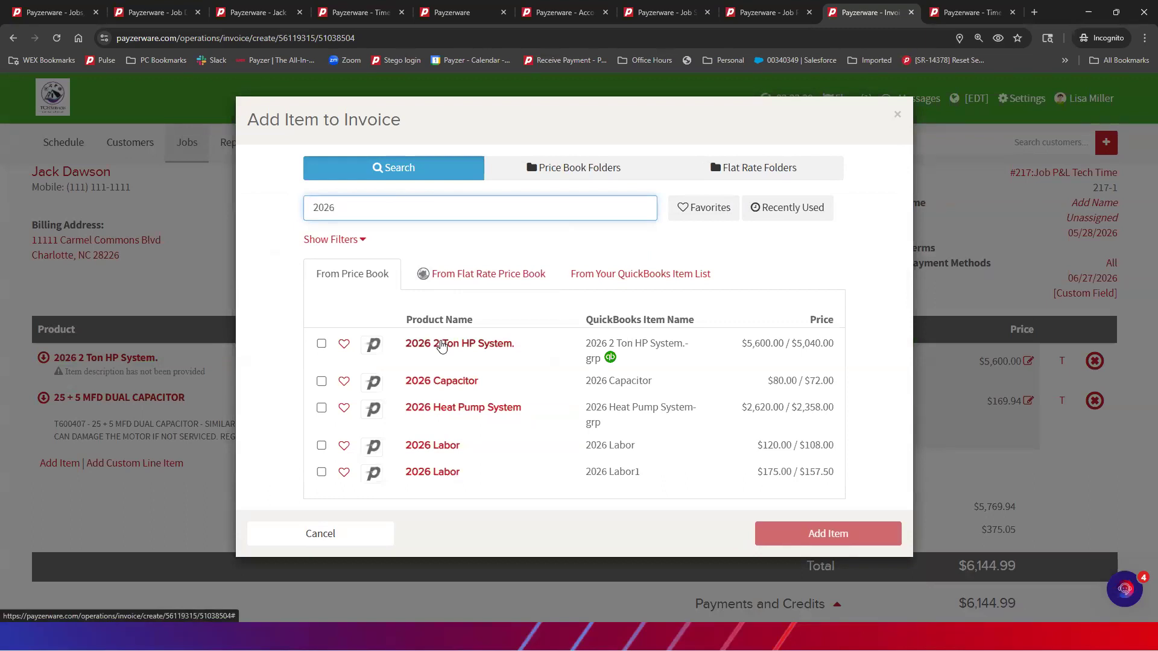
left_click(321, 343)
left_click(758, 533)
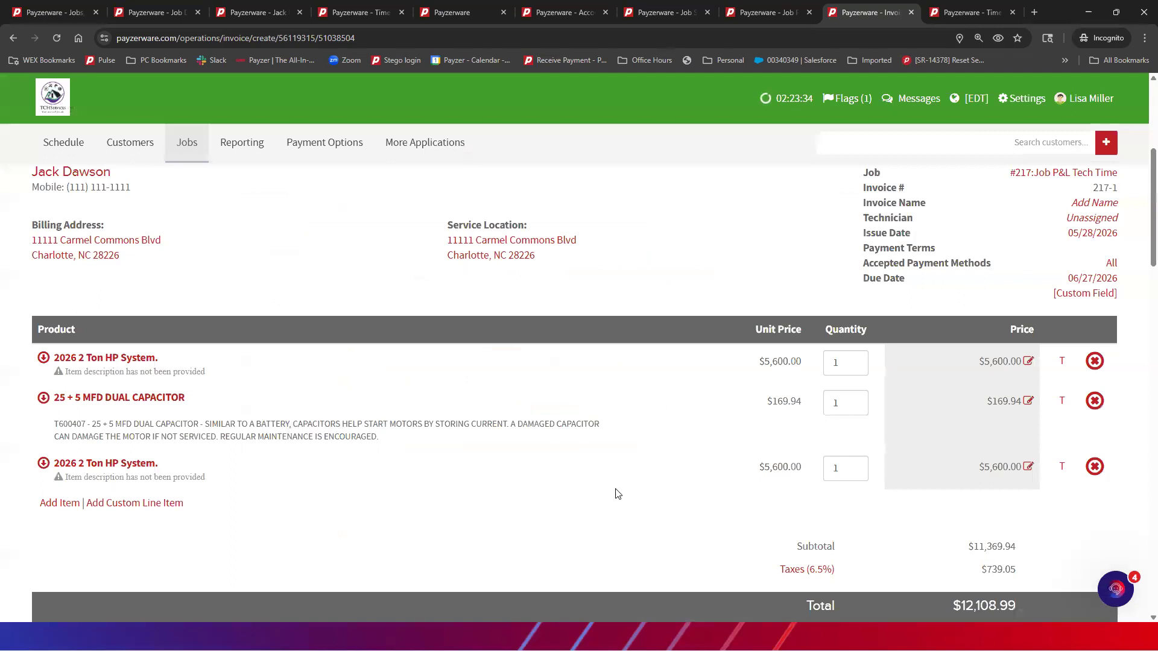
scroll(413, 475, "down", 5)
scroll(413, 473, "down", 10)
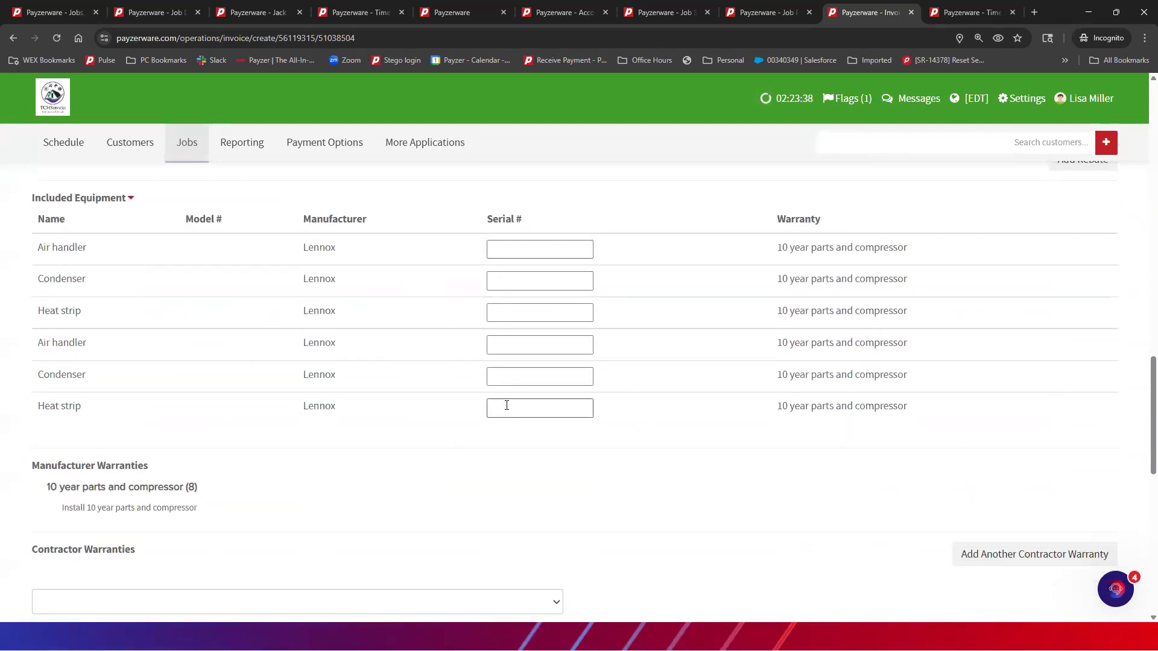
scroll(514, 406, "up", 4)
scroll(516, 407, "down", 2)
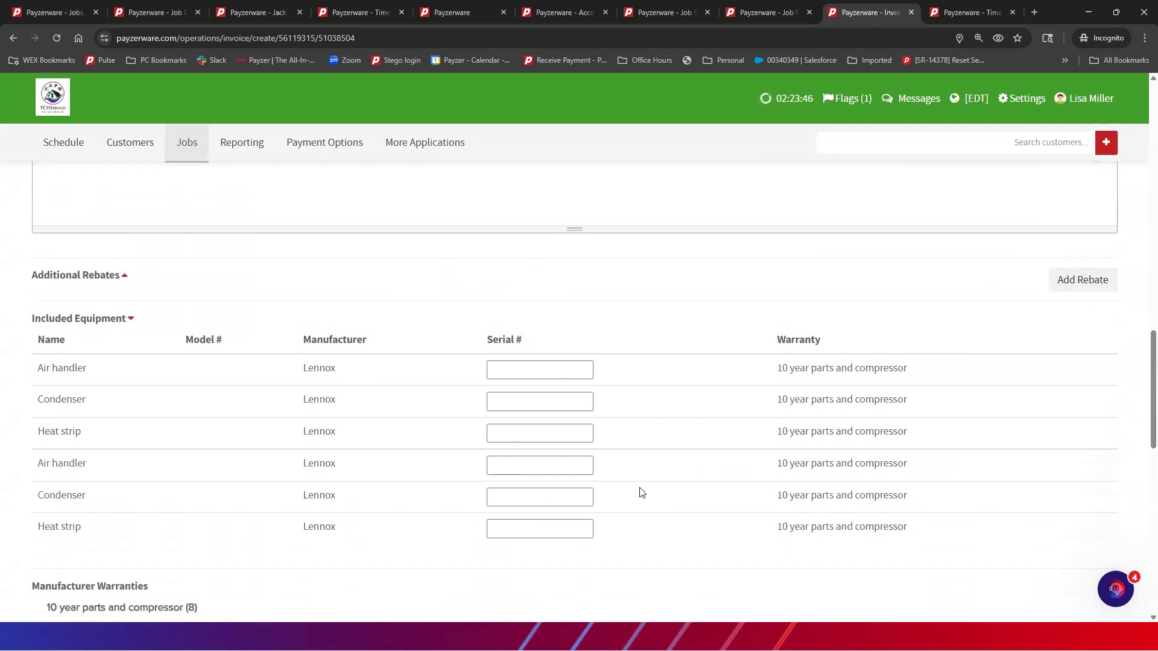
Go to the last heat strip's serial number field, then save and close the invoice
left_click(505, 533)
scroll(685, 378, "down", 2)
scroll(685, 377, "up", 7)
scroll(685, 375, "down", 12)
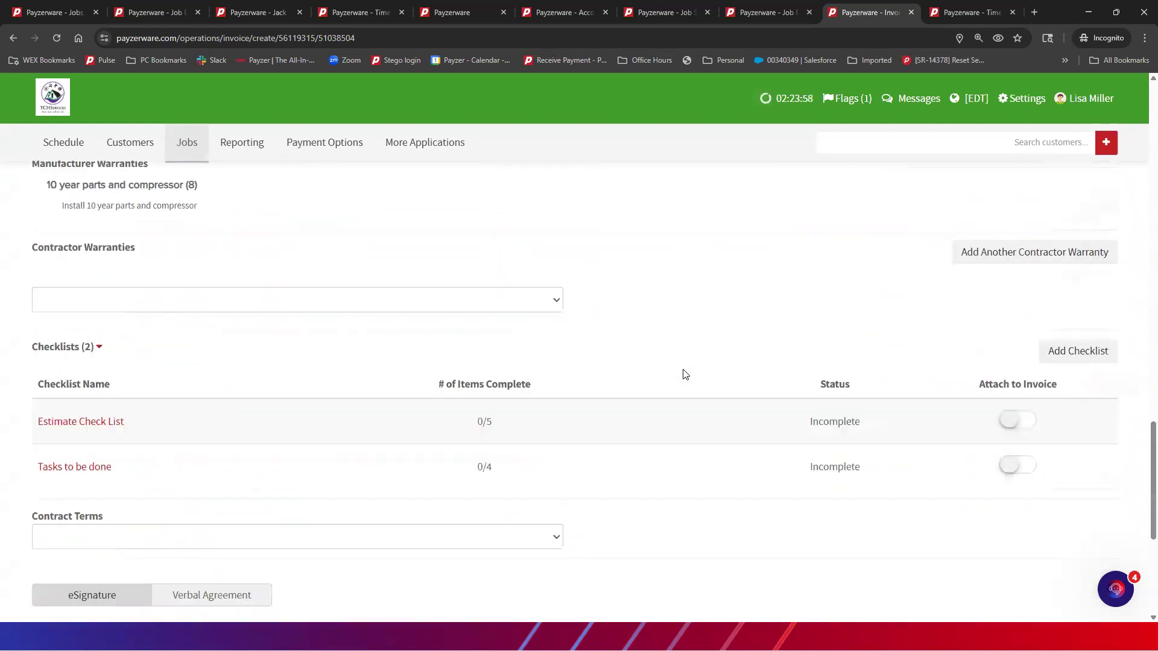
scroll(685, 376, "down", 5)
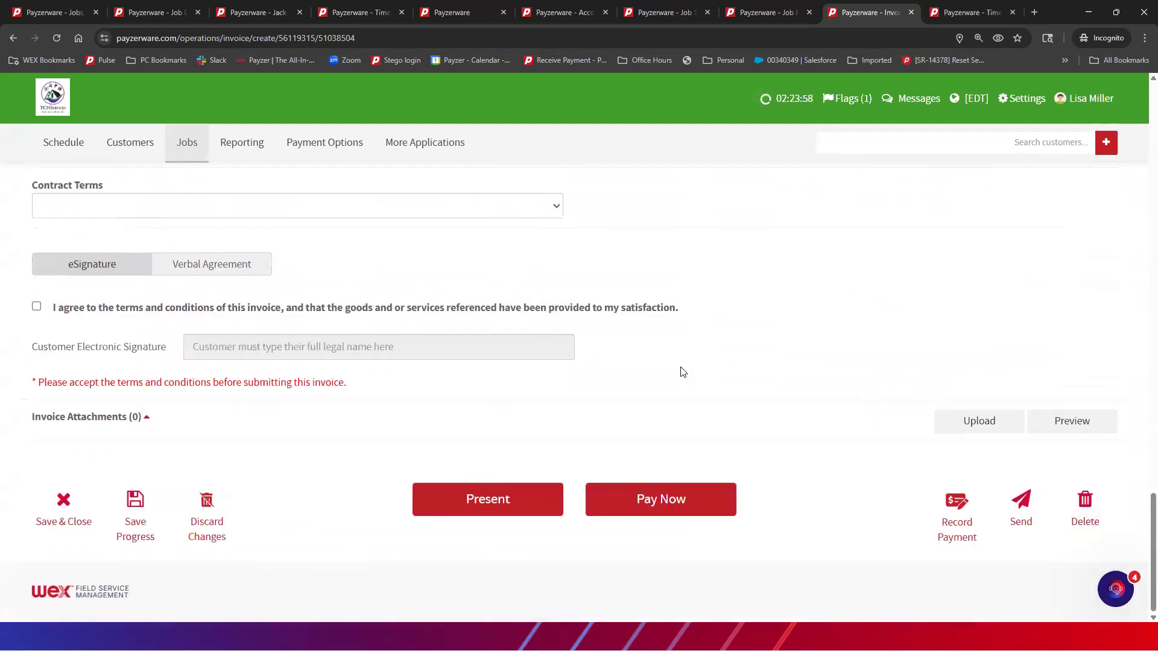
left_click(59, 500)
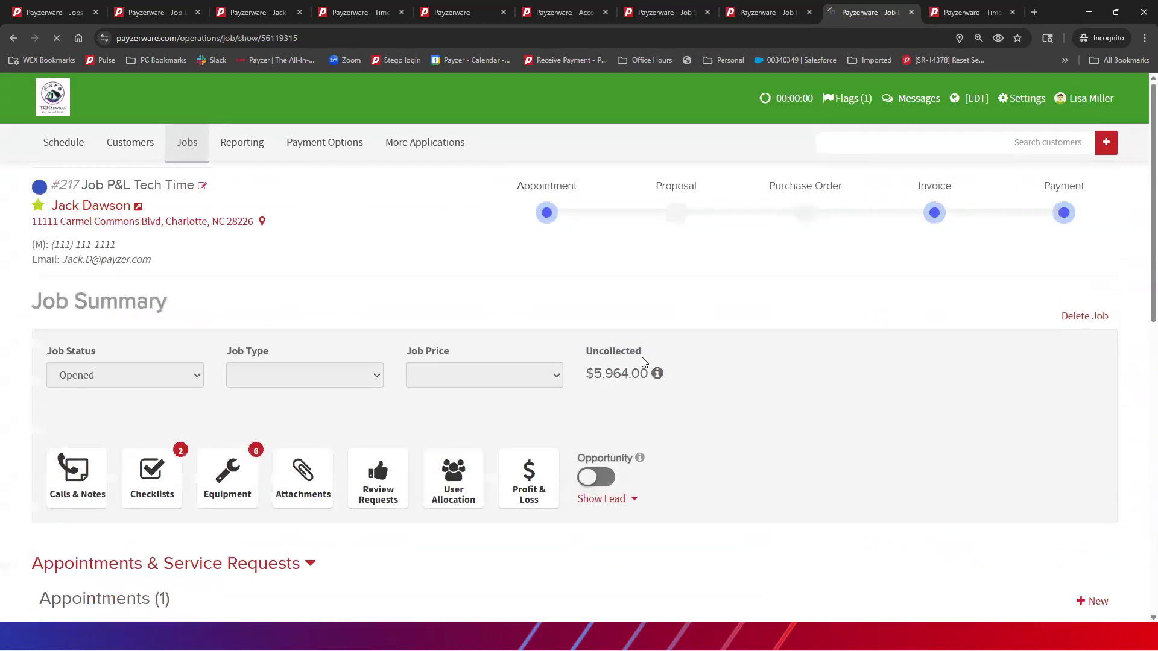
Open job #217's detailed Profit & Loss breakdown of product, labor and other expenses
left_click(530, 479)
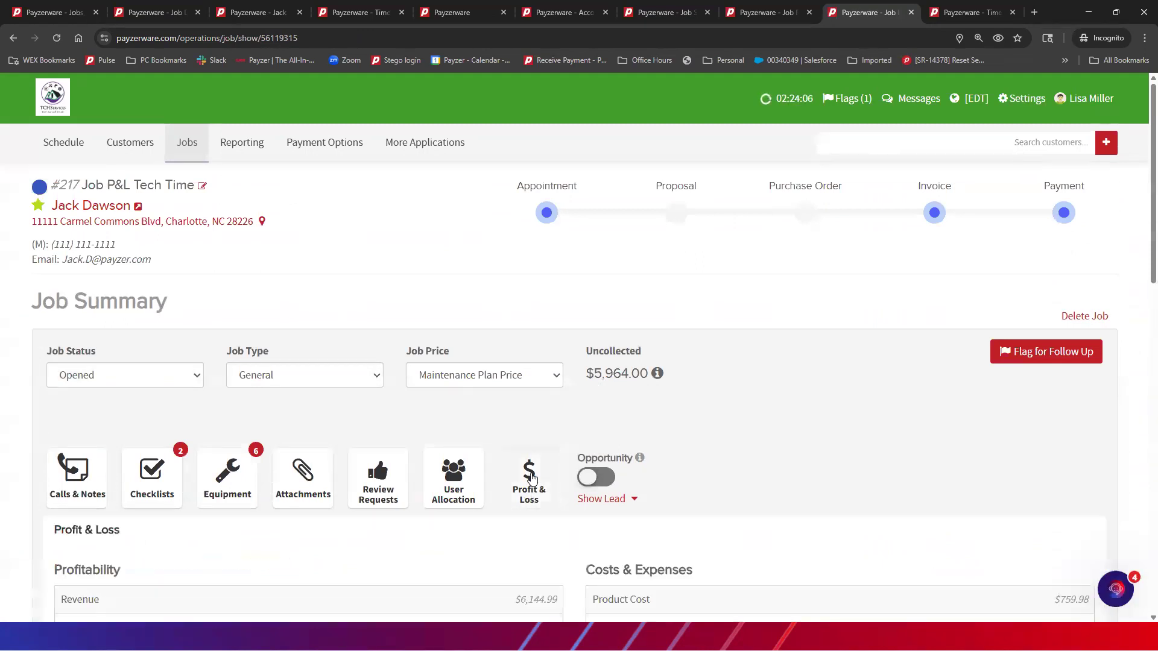
scroll(722, 427, "down", 8)
scroll(658, 445, "up", 4)
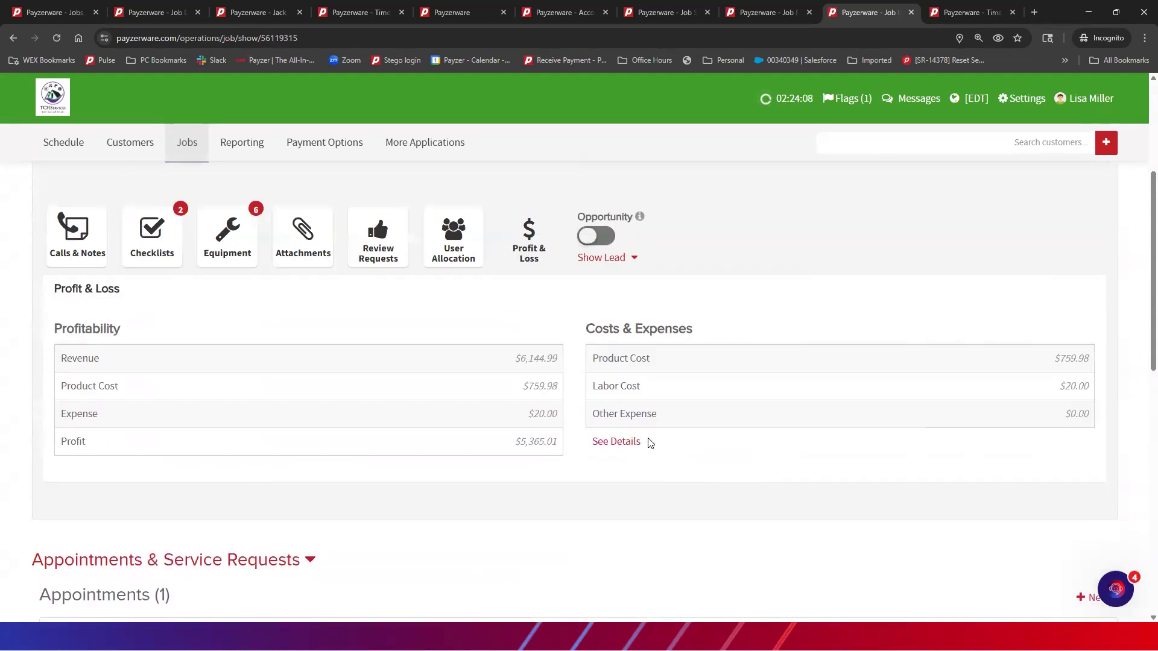
left_click(618, 442)
scroll(423, 427, "down", 3)
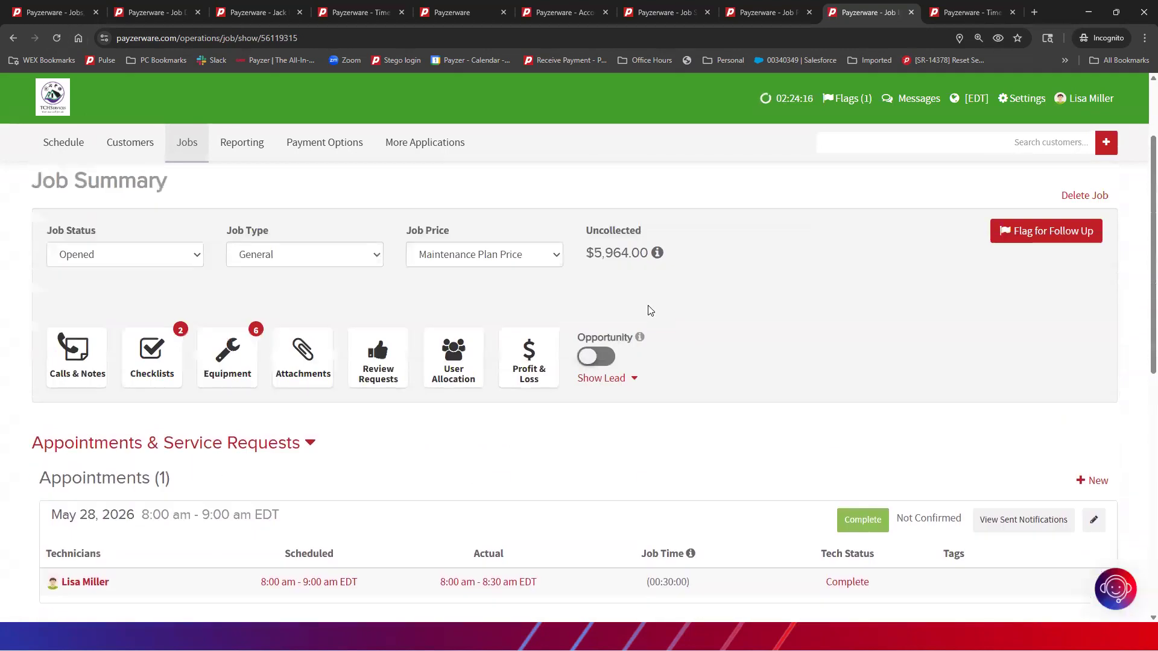
left_click(522, 348)
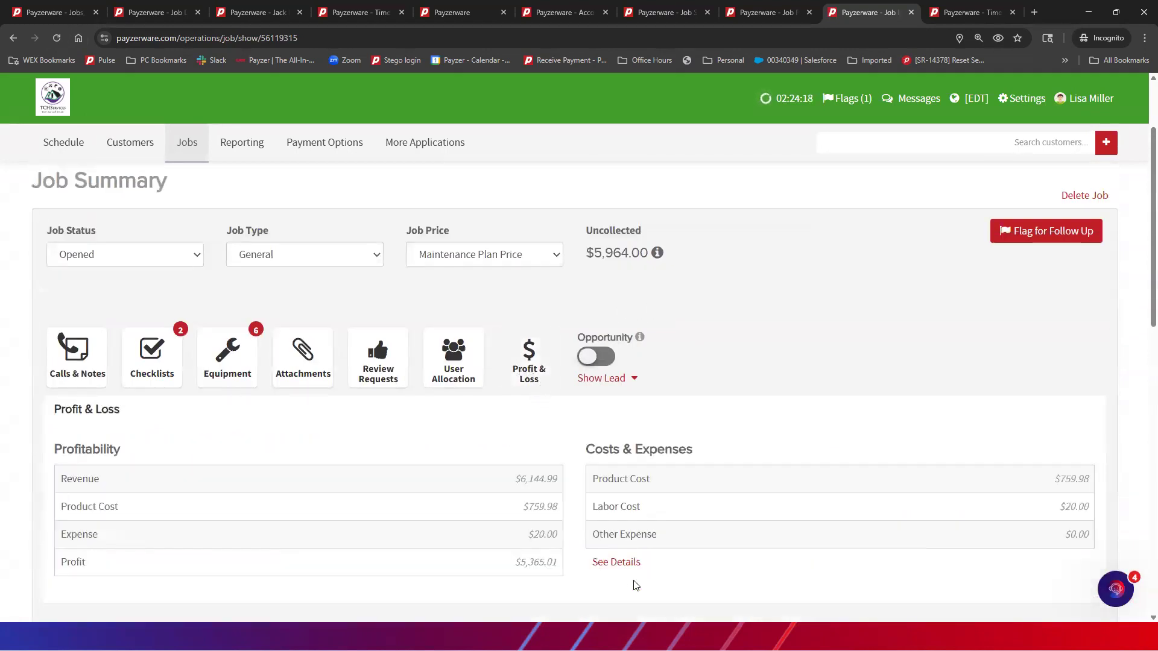
left_click(614, 563)
scroll(460, 442, "down", 4)
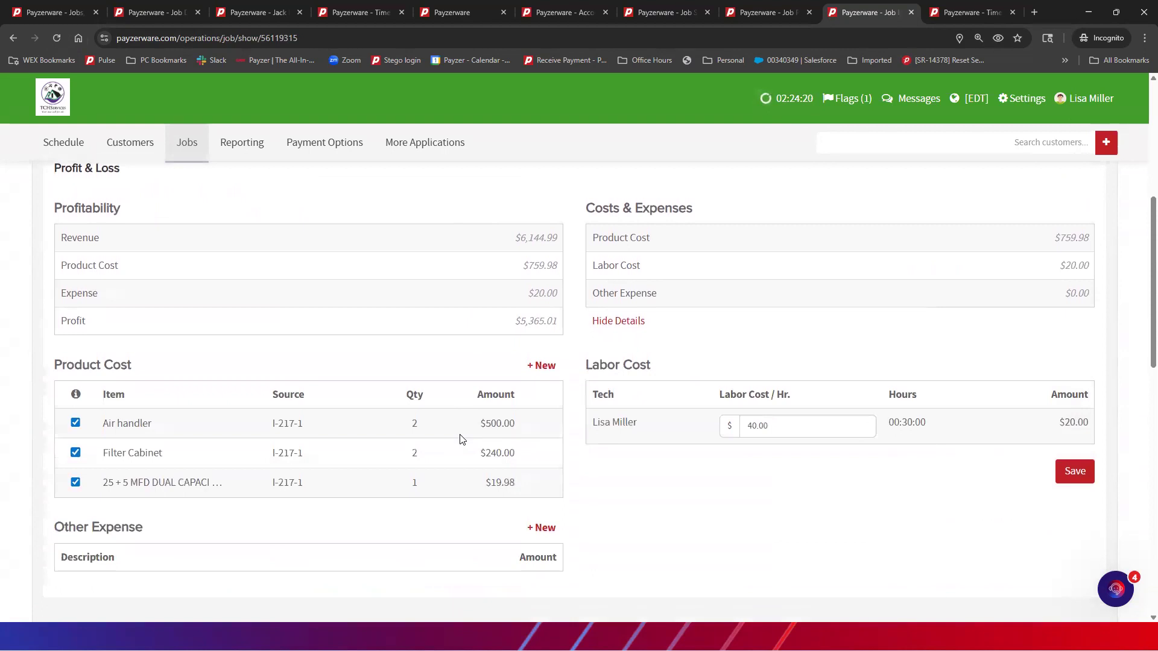
scroll(539, 513, "up", 6)
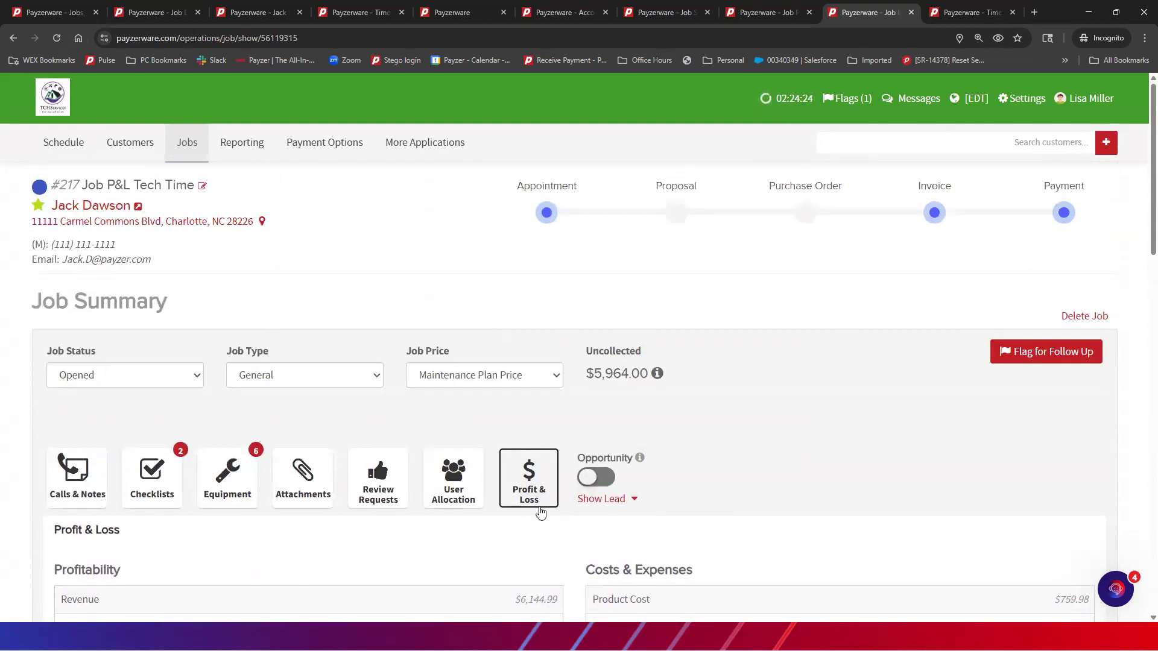
scroll(540, 513, "down", 4)
Check the status options for invoice I-217-1, leaving it as Open - Draft
right_click(540, 515)
left_click(880, 379)
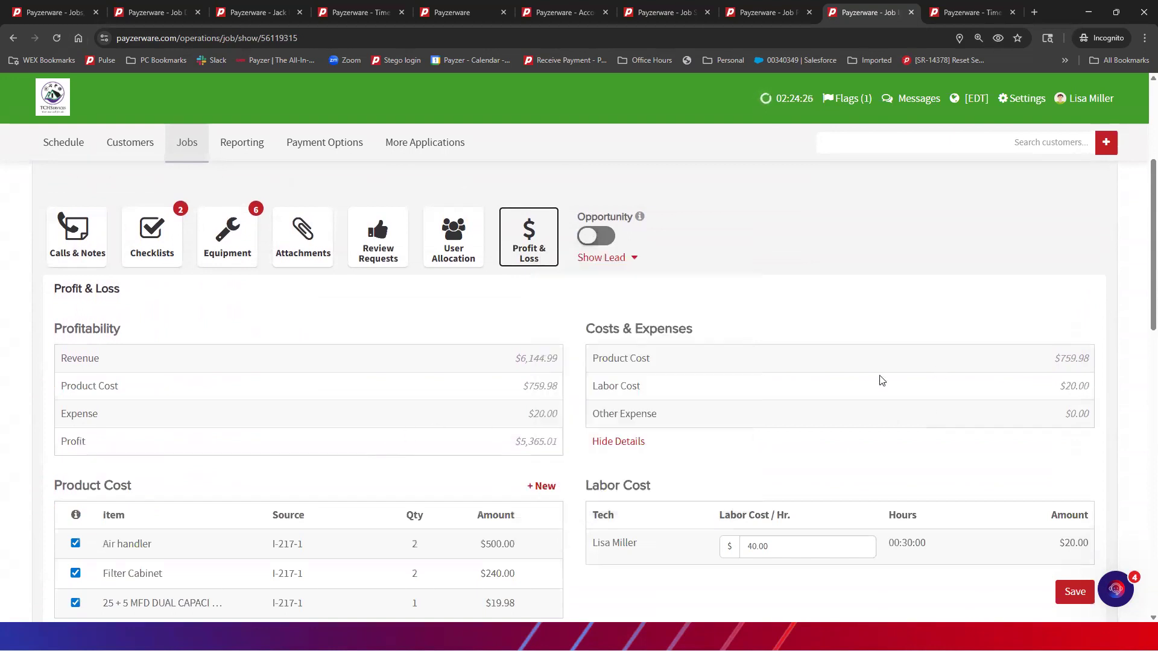
scroll(507, 449, "down", 1)
scroll(505, 449, "down", 10)
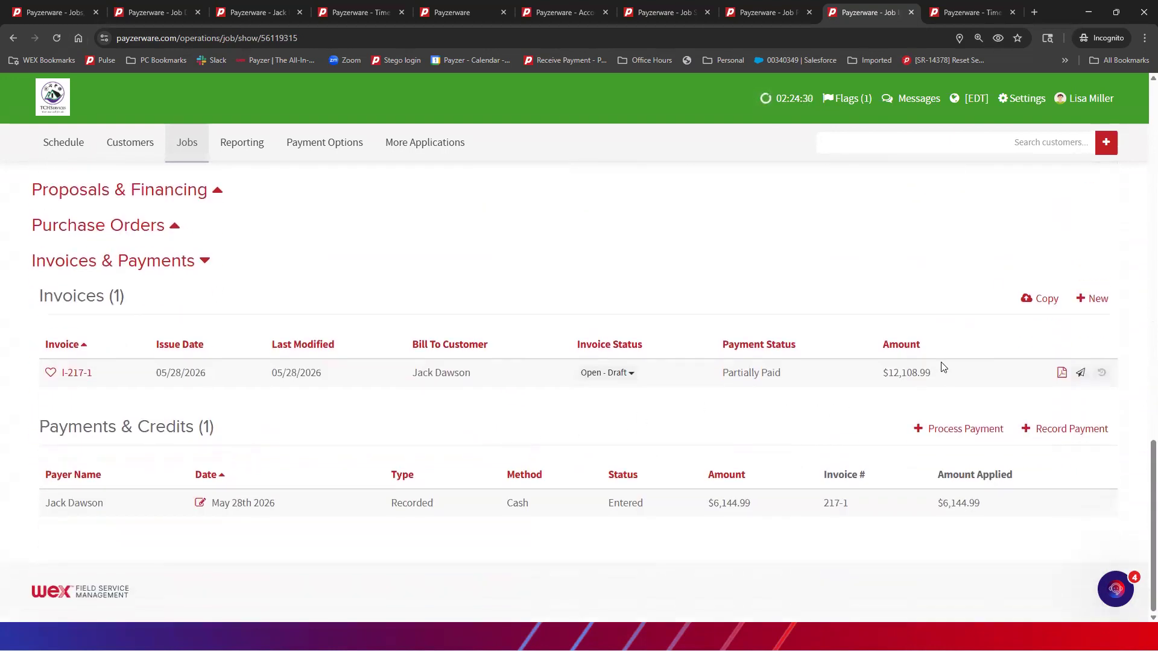
left_click(628, 375)
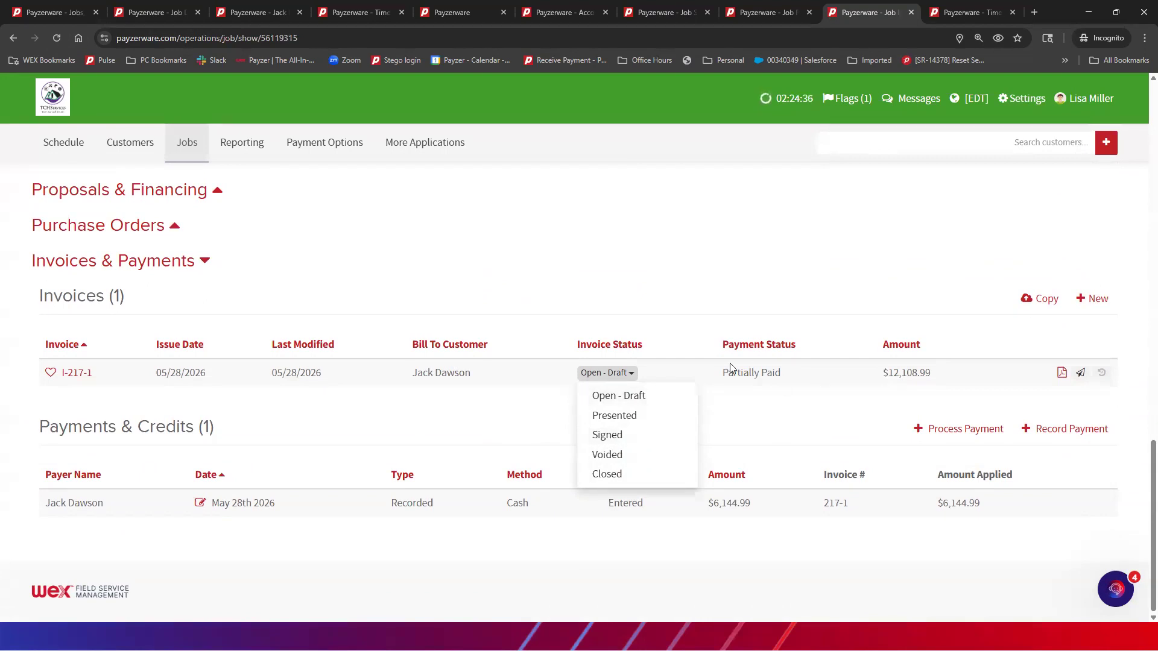
left_click(726, 315)
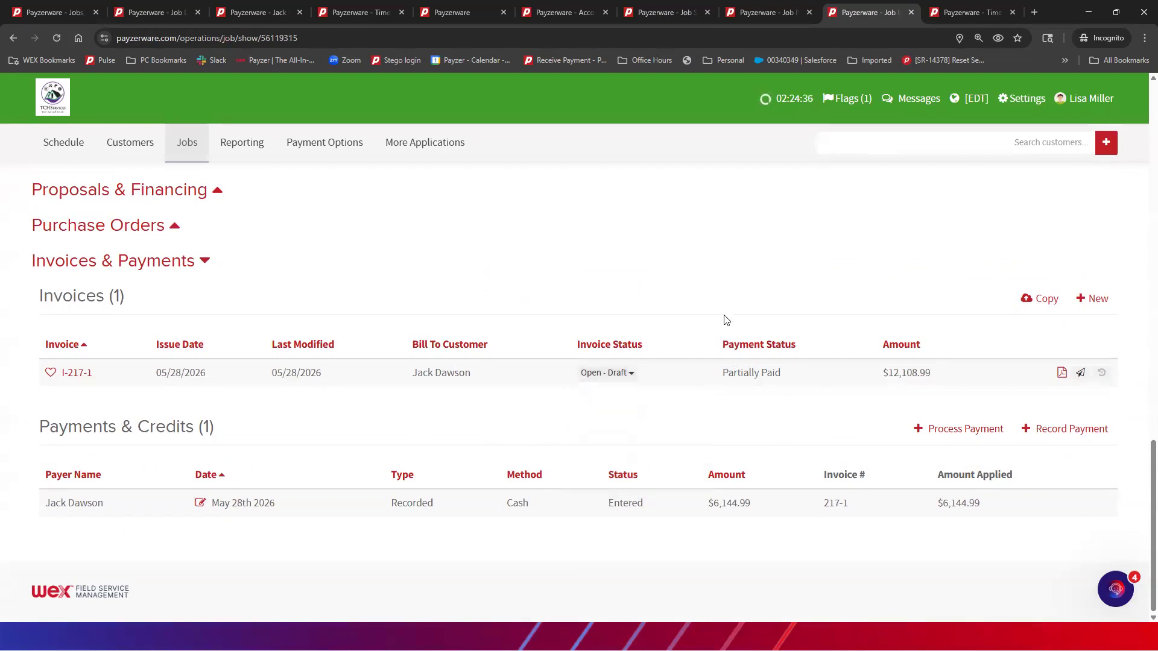
Record a $5,964.00 Cash payment on invoice #217-1 received 05/28/2026, then reload the job page
left_click(1063, 431)
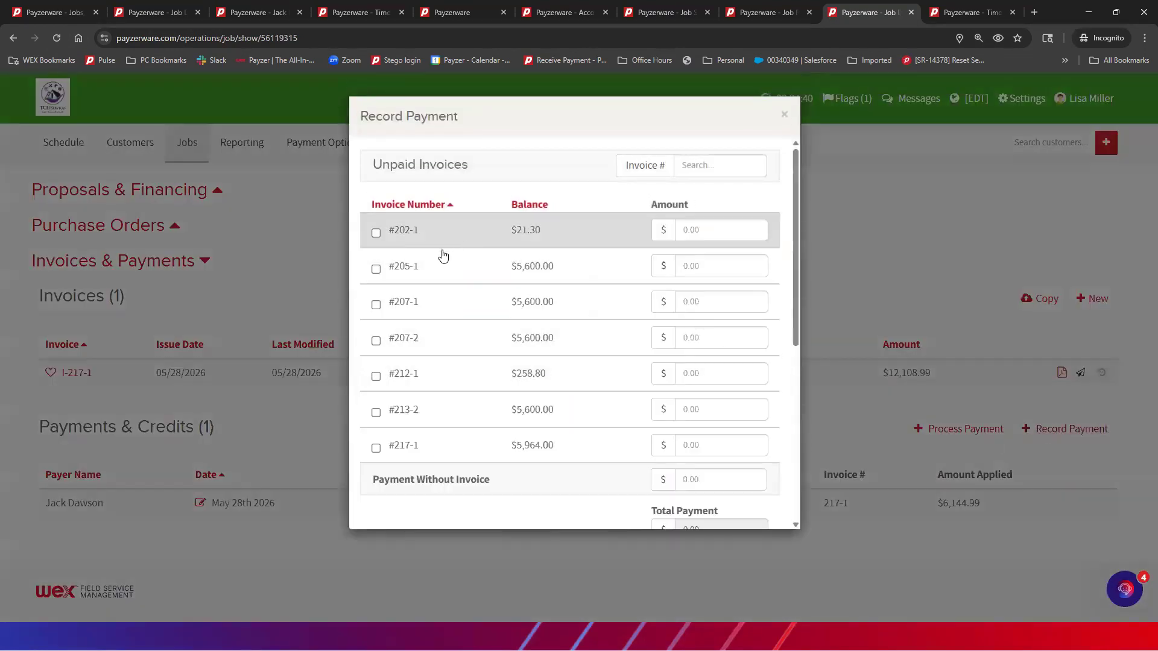
left_click(375, 448)
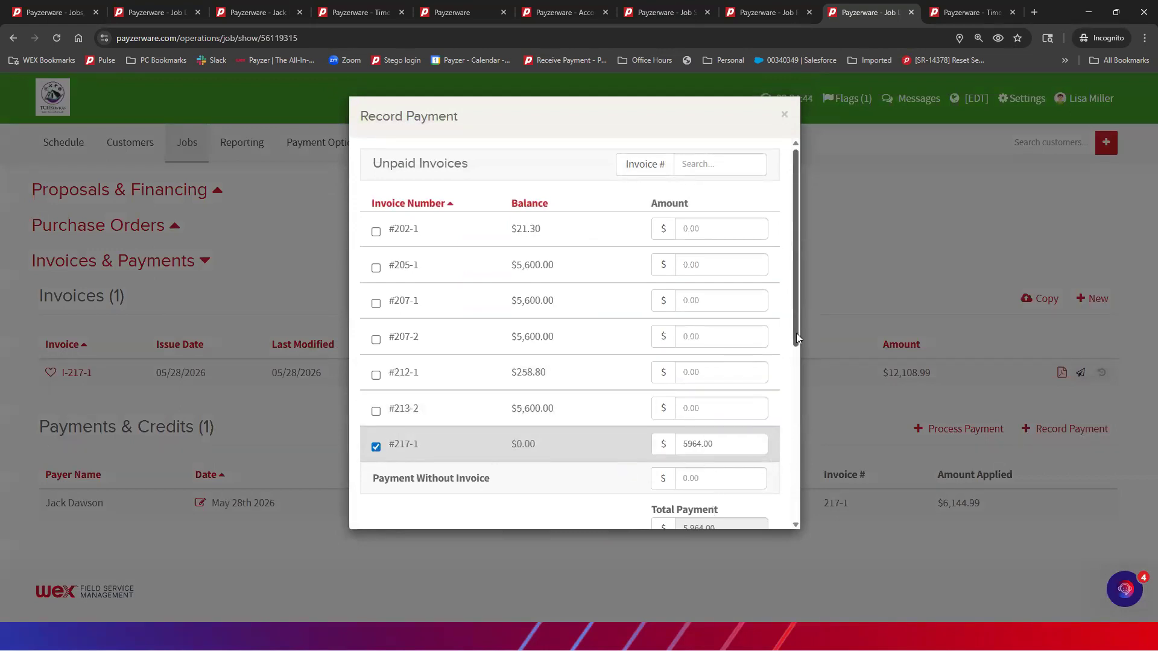
scroll(796, 333, "down", 5)
left_click(422, 351)
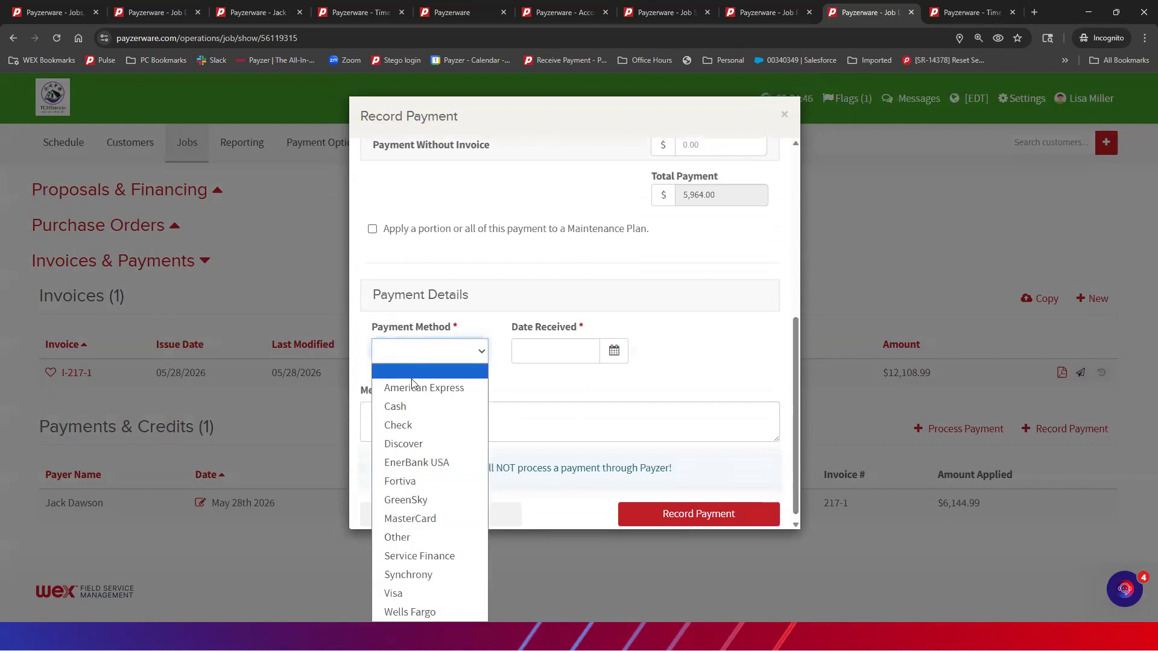
left_click(398, 405)
left_click(546, 350)
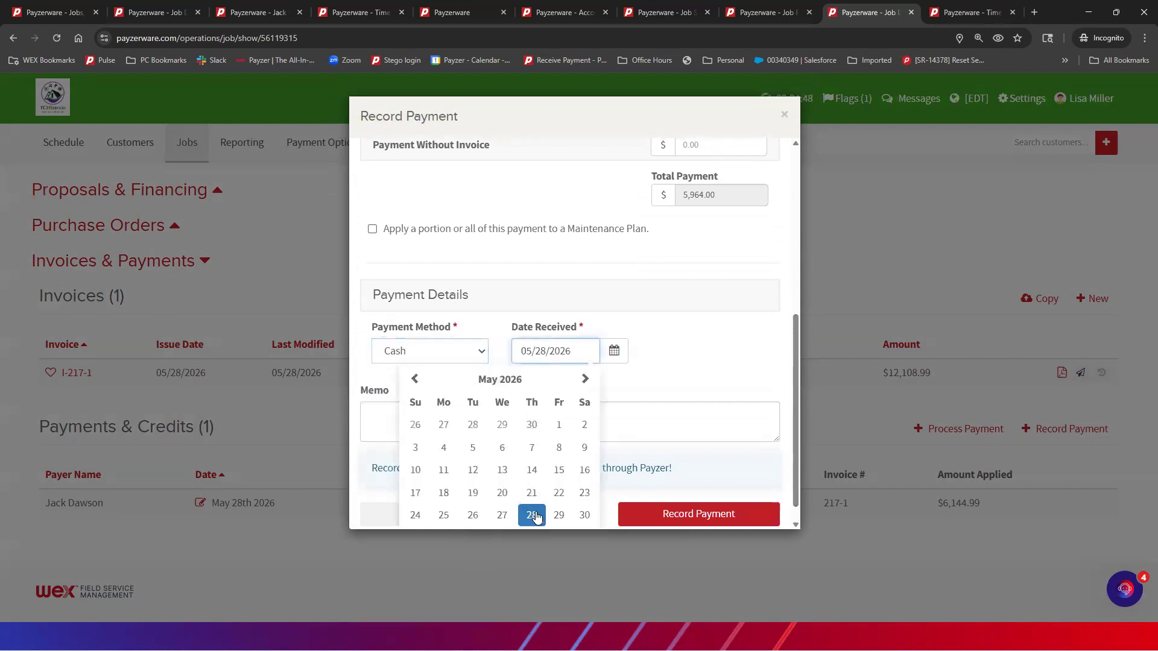
left_click(532, 514)
left_click(655, 515)
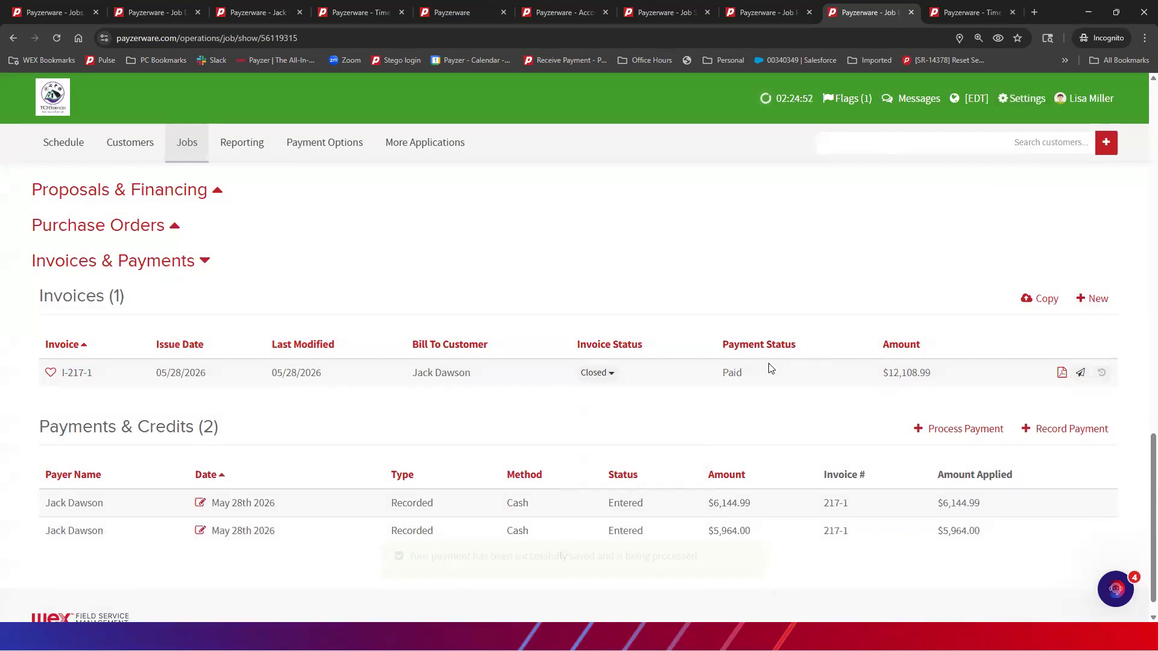
left_click(57, 38)
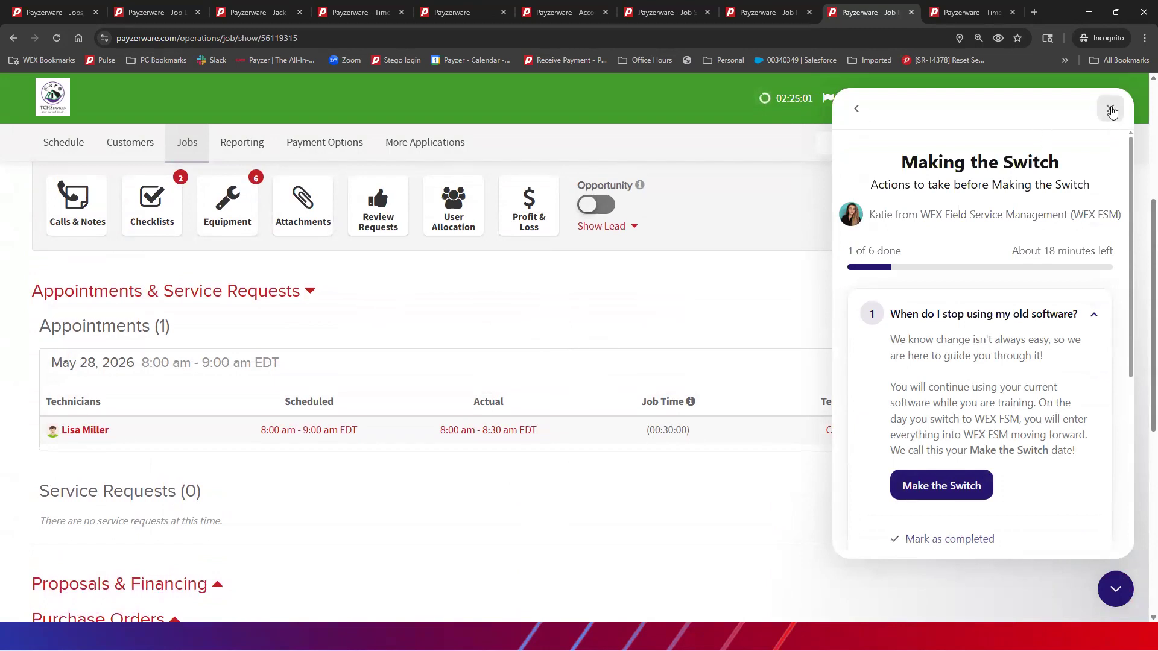
Review job #217's detailed P&L tables: $12,108.99 revenue, $11,329.01 profit, nothing uncollected
left_click(1110, 108)
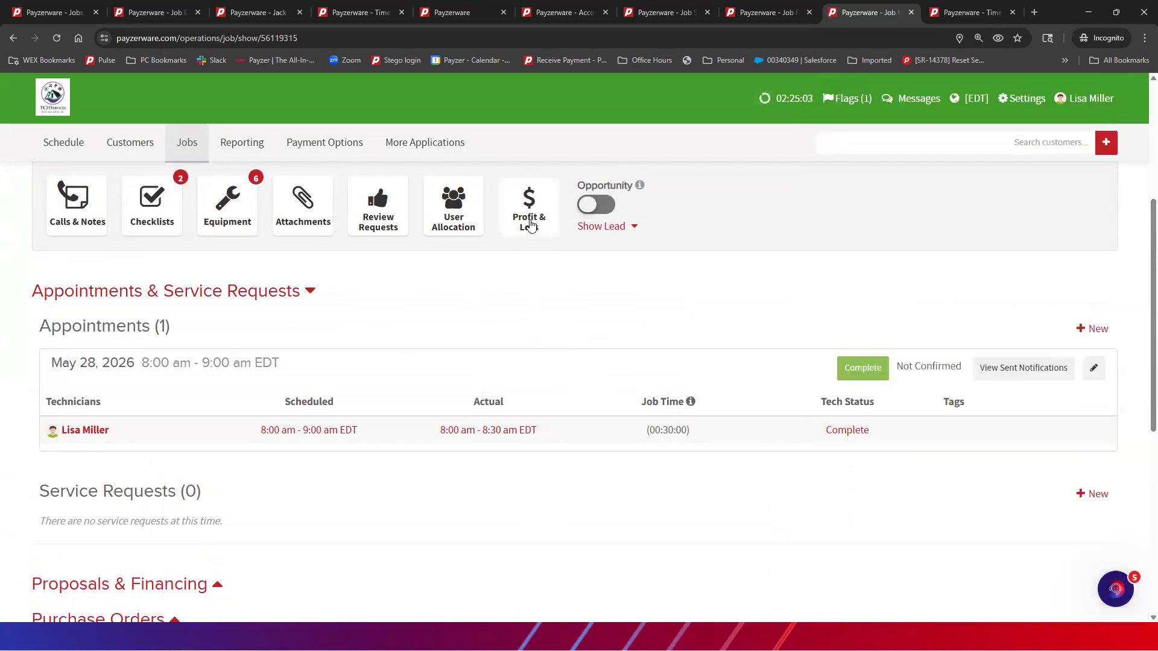
left_click(528, 225)
left_click(618, 416)
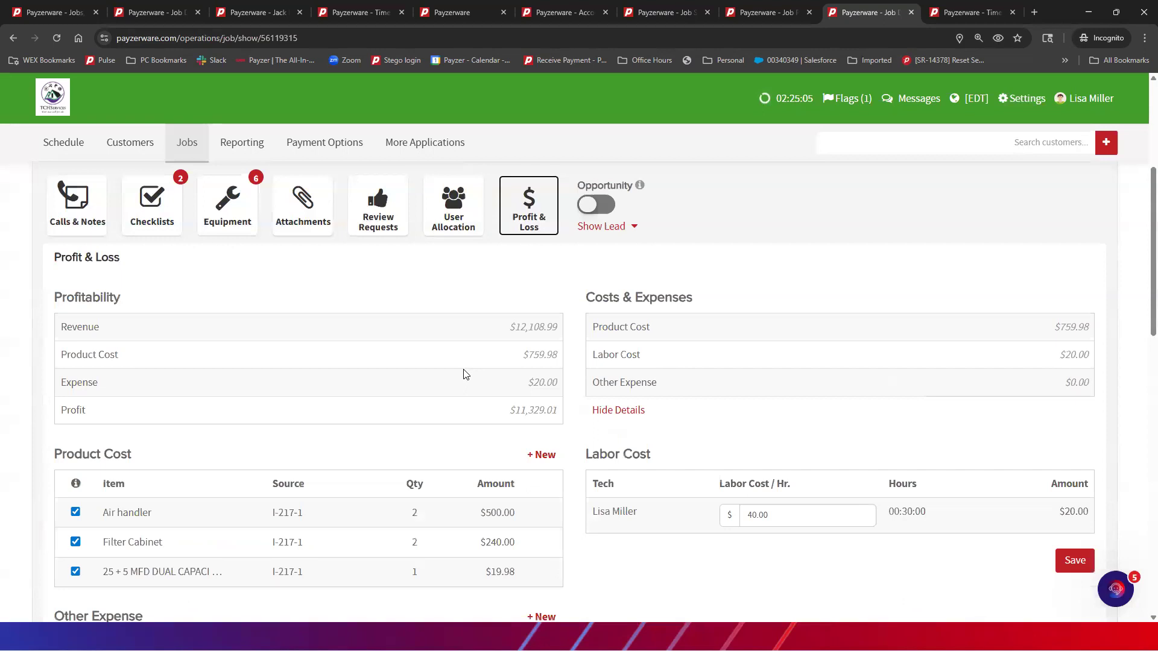
scroll(465, 374, "down", 2)
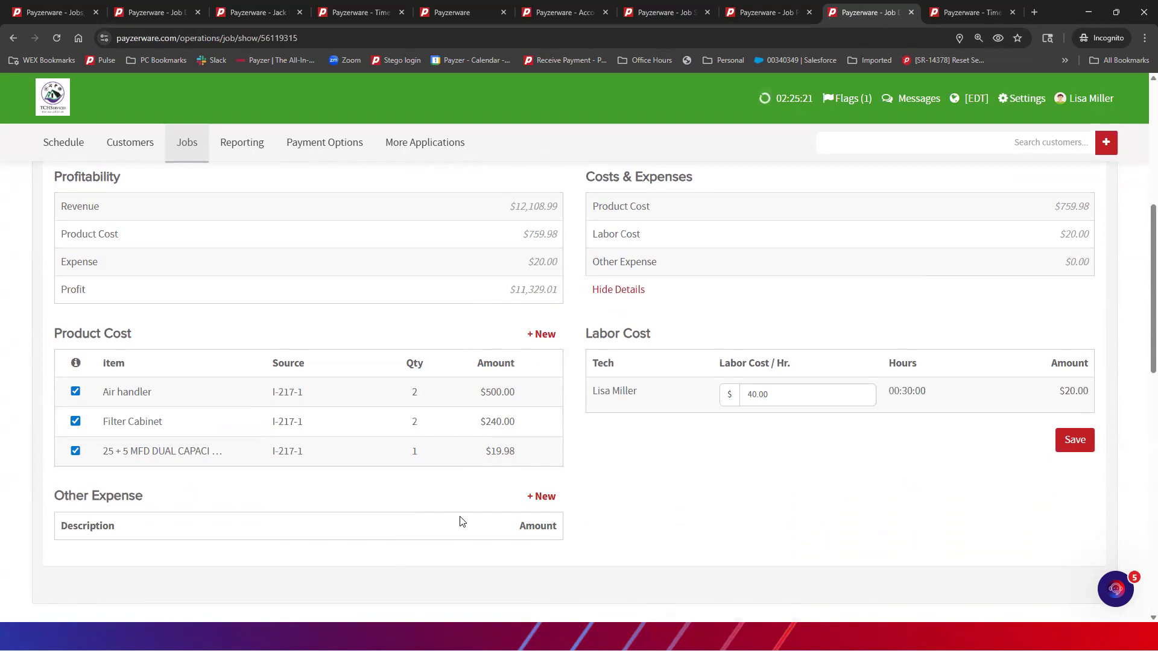
scroll(517, 450, "up", 1)
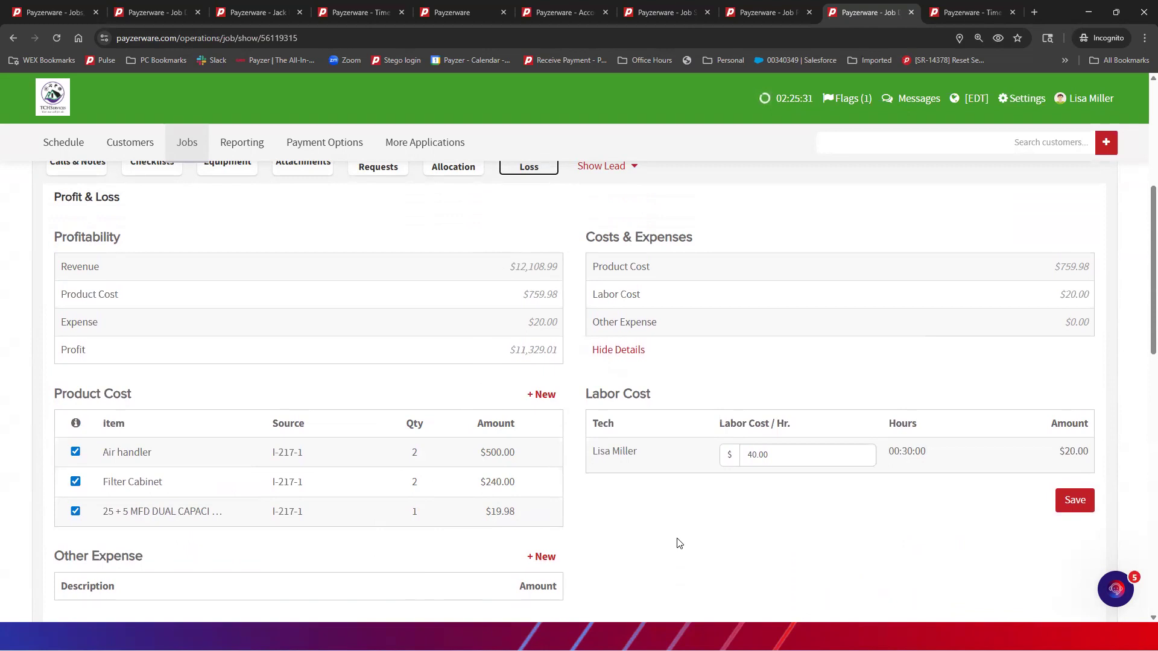
scroll(680, 543, "up", 3)
scroll(679, 543, "up", 3)
scroll(677, 530, "down", 6)
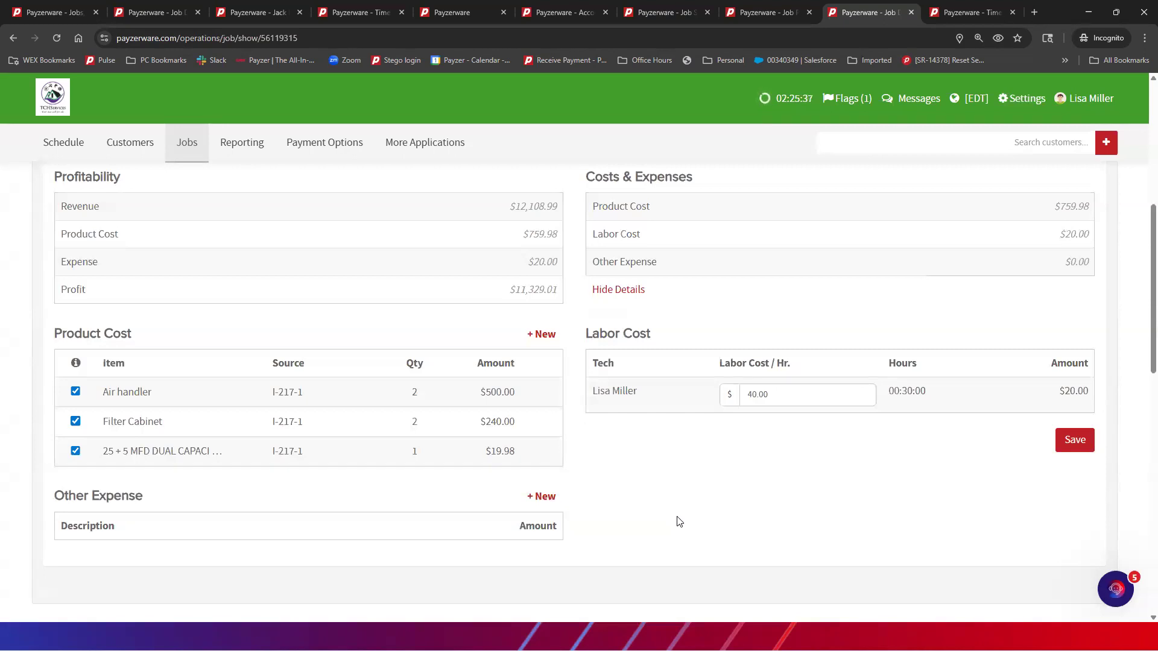
scroll(679, 522, "up", 7)
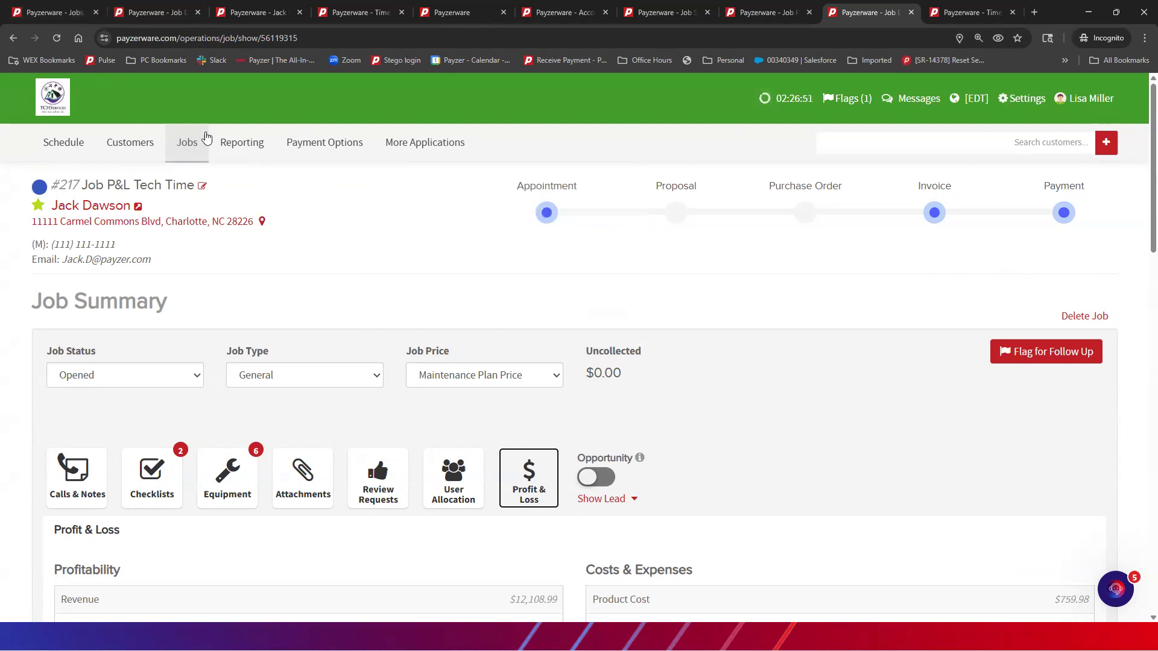
mouse_move(496, 149)
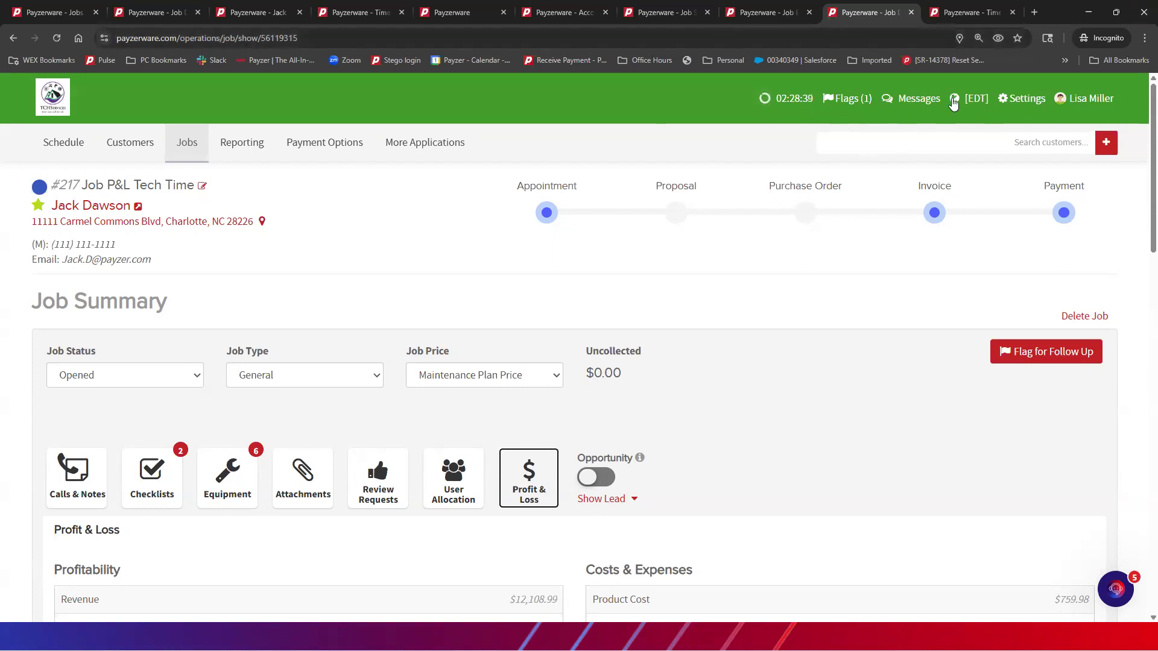
Switch Messages to the Internal Messages list and start a new message to reach Add Recipients
left_click(916, 99)
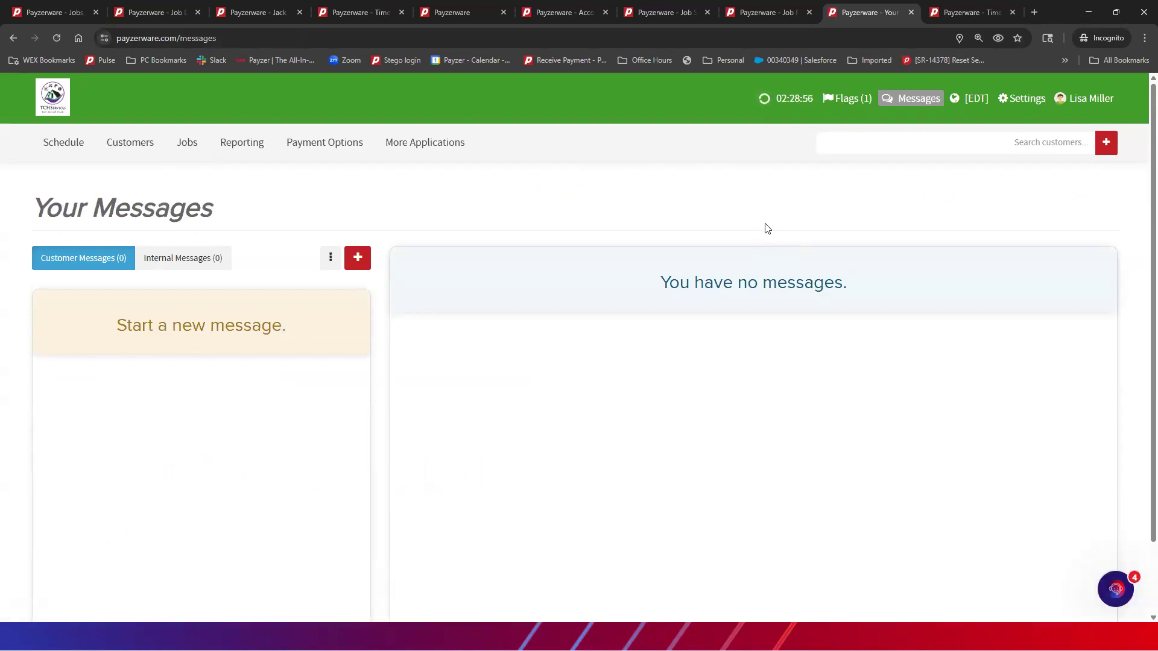
left_click(182, 260)
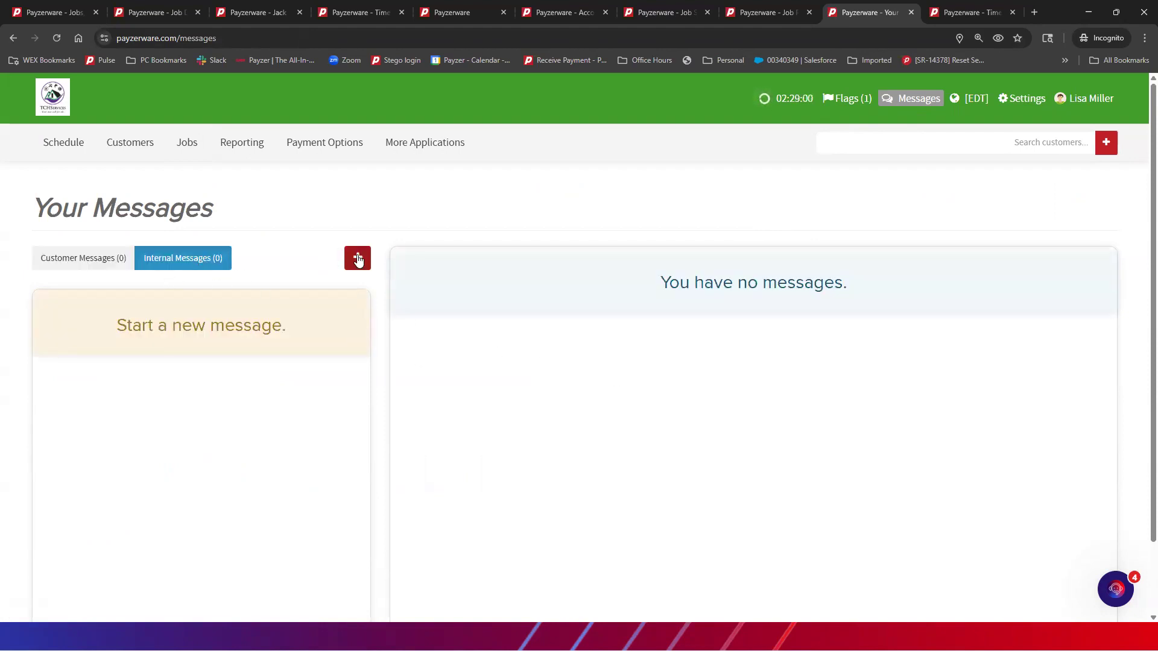
left_click(356, 257)
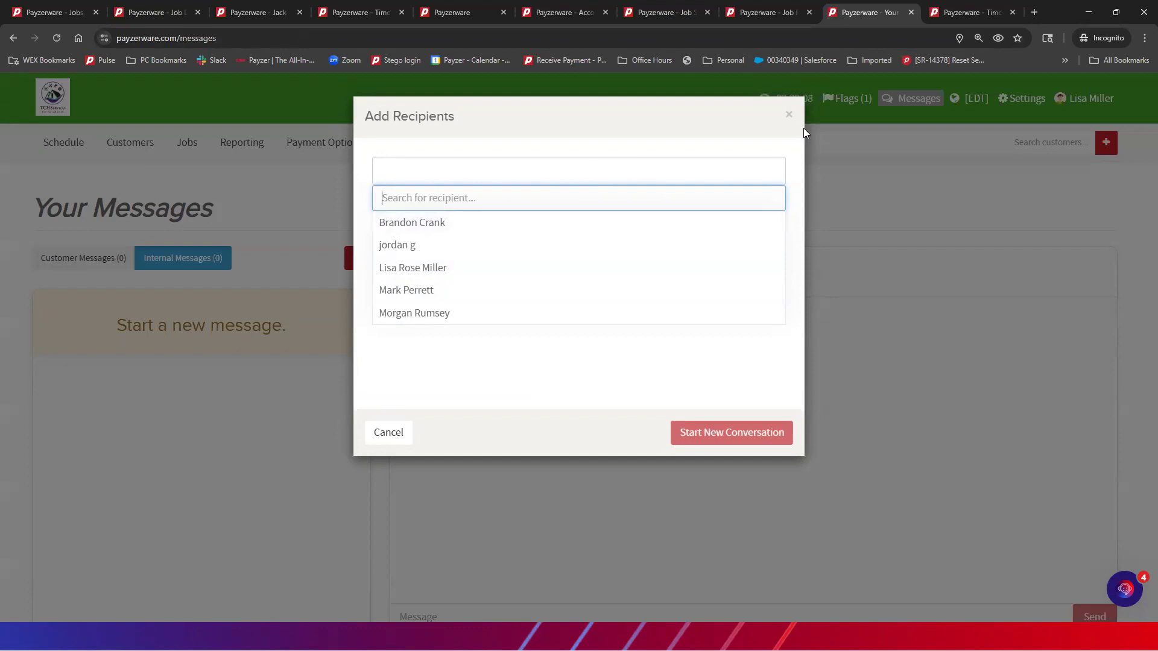
Close the Add Recipients dialog without choosing anyone, leaving Internal Messages (0)
left_click(788, 115)
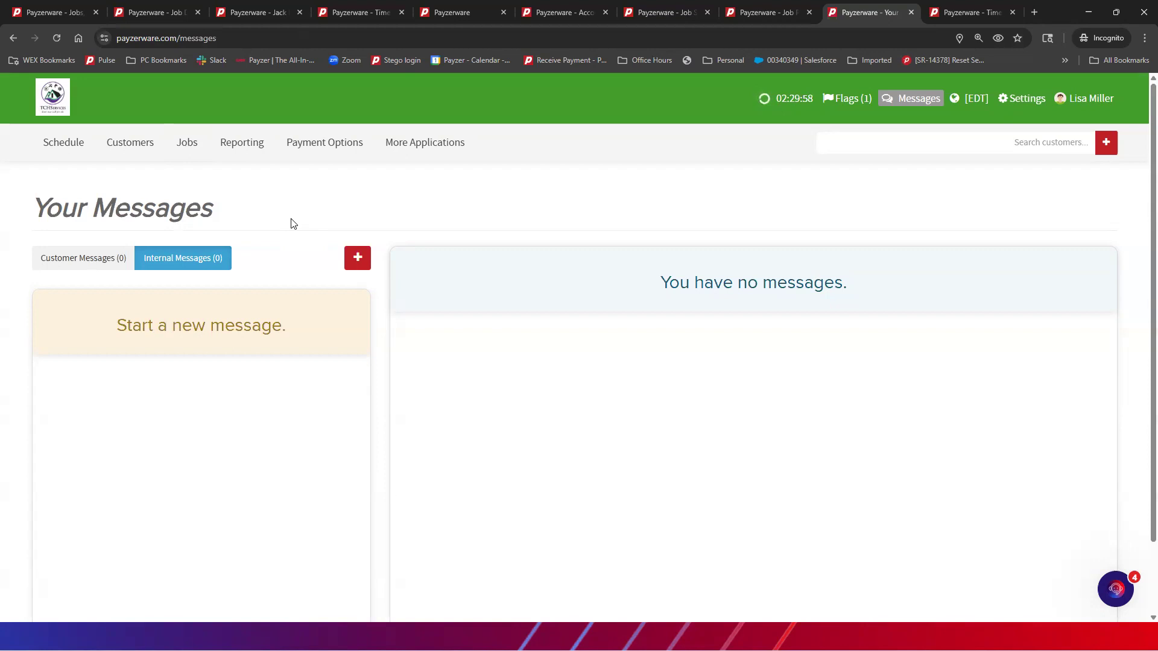
Open the Reporting Dashboard from the Reporting tab and scroll down to the Appointments By Location map
left_click(465, 14)
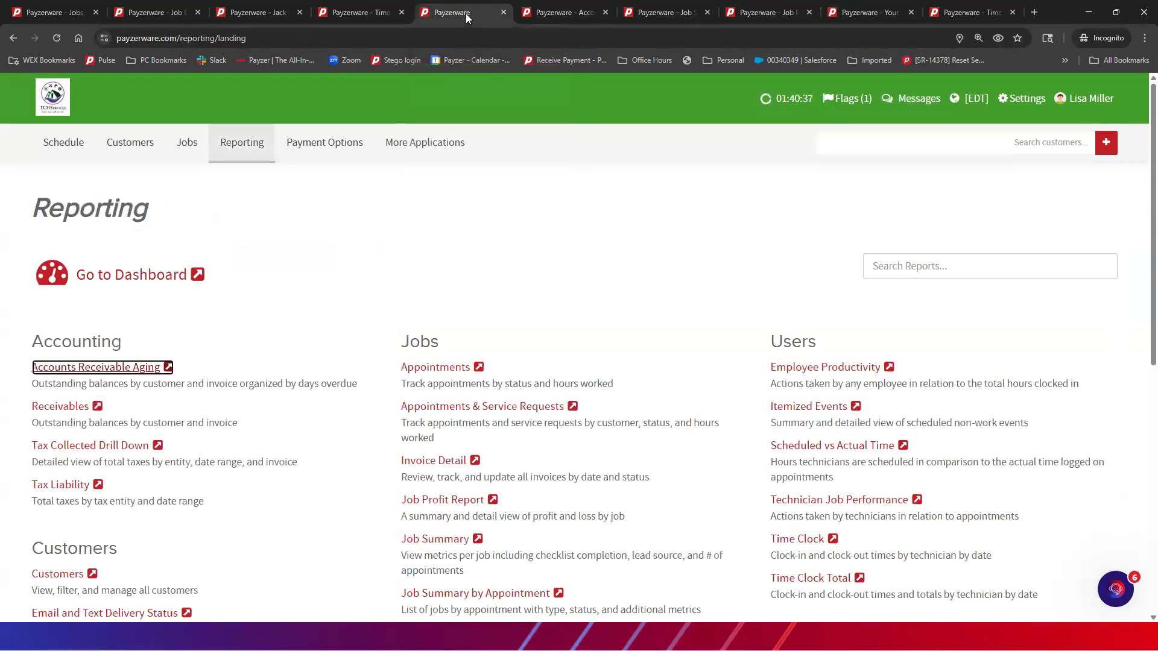
left_click(129, 279)
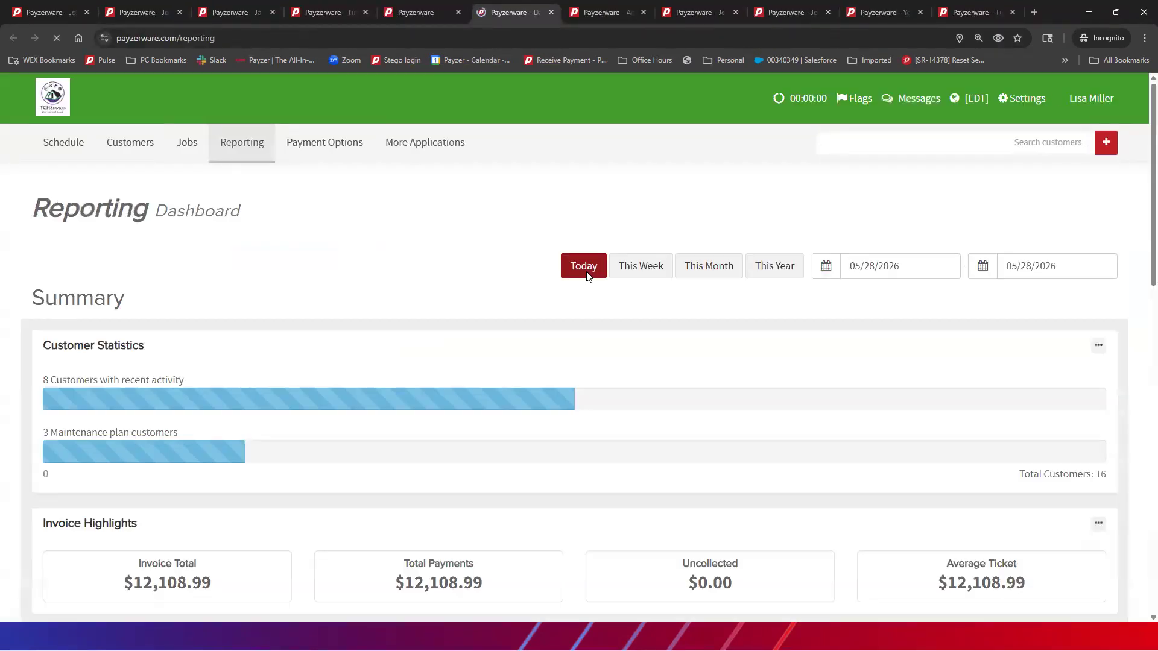
scroll(588, 277, "down", 8)
scroll(588, 277, "down", 1)
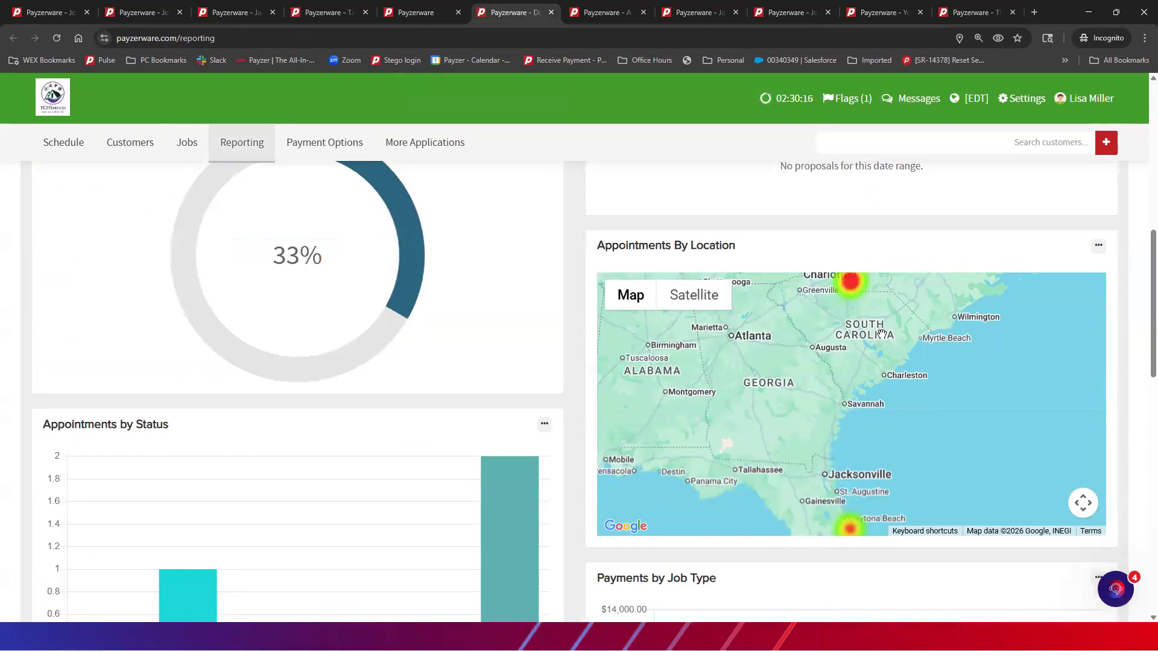
Zoom the location map in two levels and pan it north toward the Charlotte hotspot
scroll(882, 333, "up", 1)
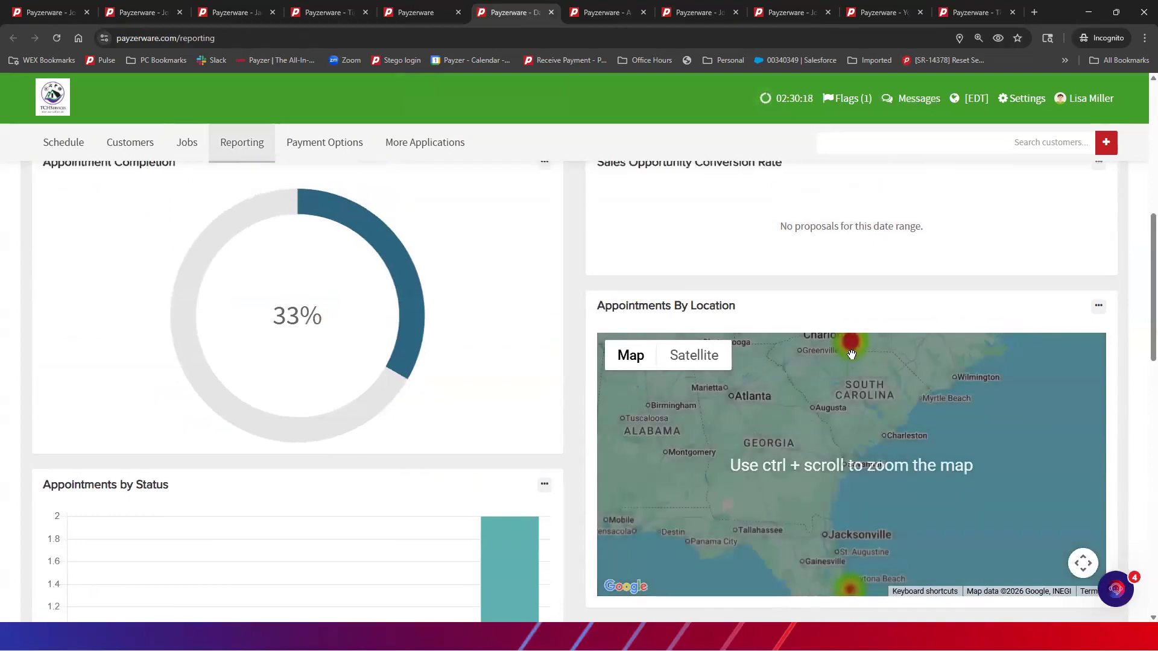
scroll(1019, 495, "down", 2)
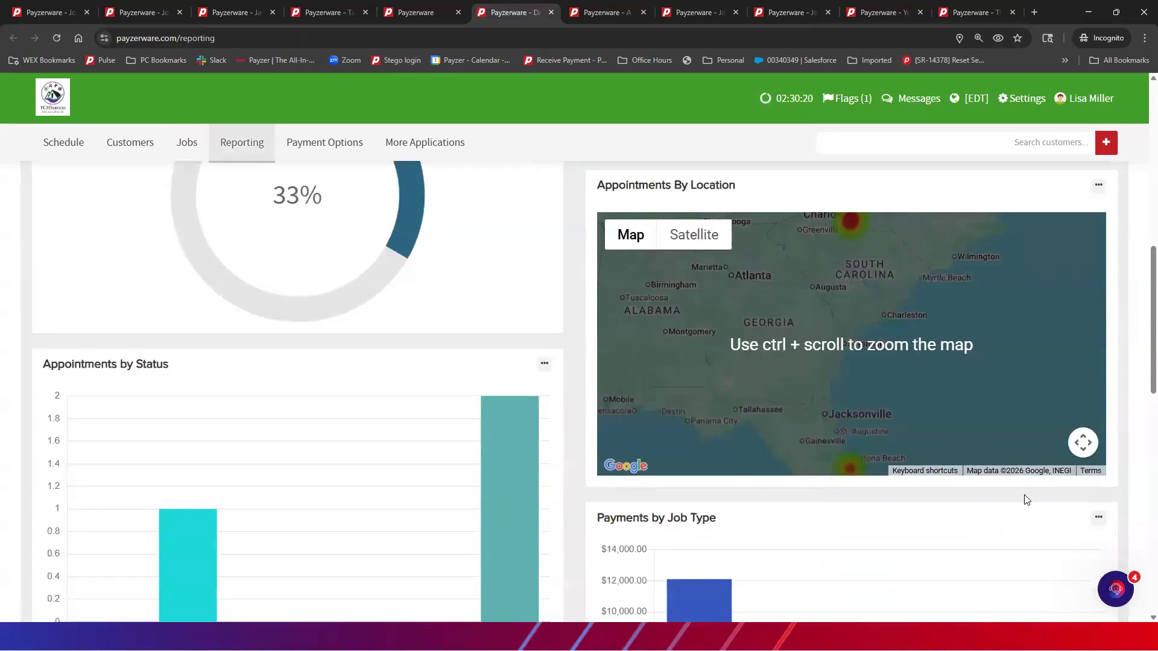
left_click(1083, 444)
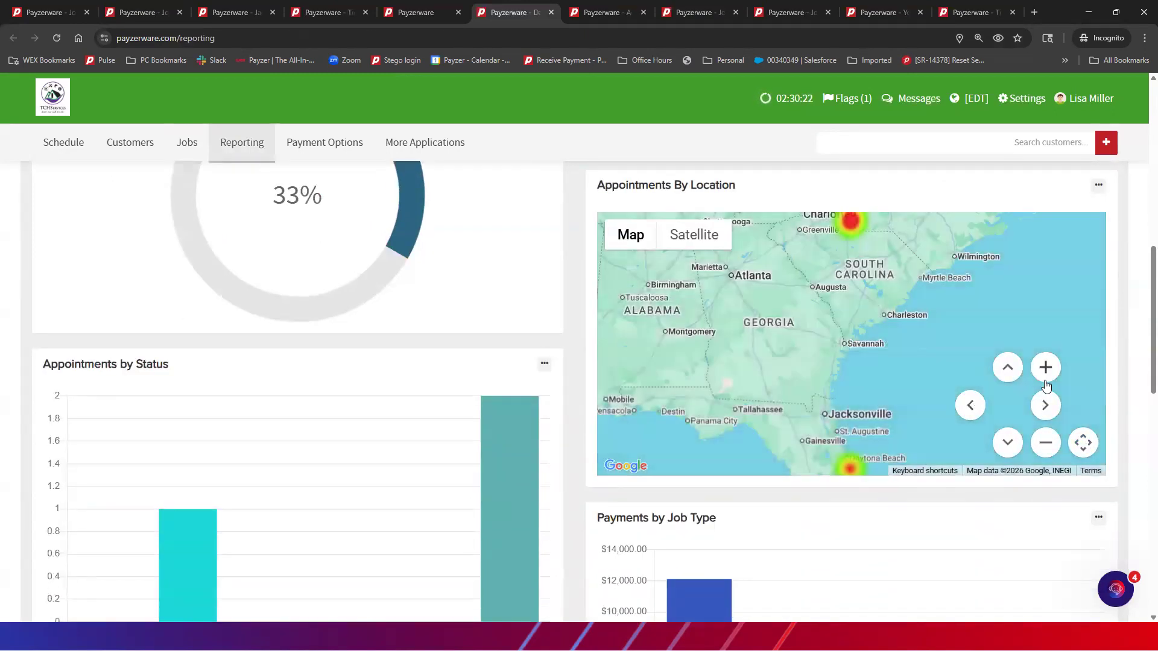
left_click(1047, 369)
left_click(1047, 369)
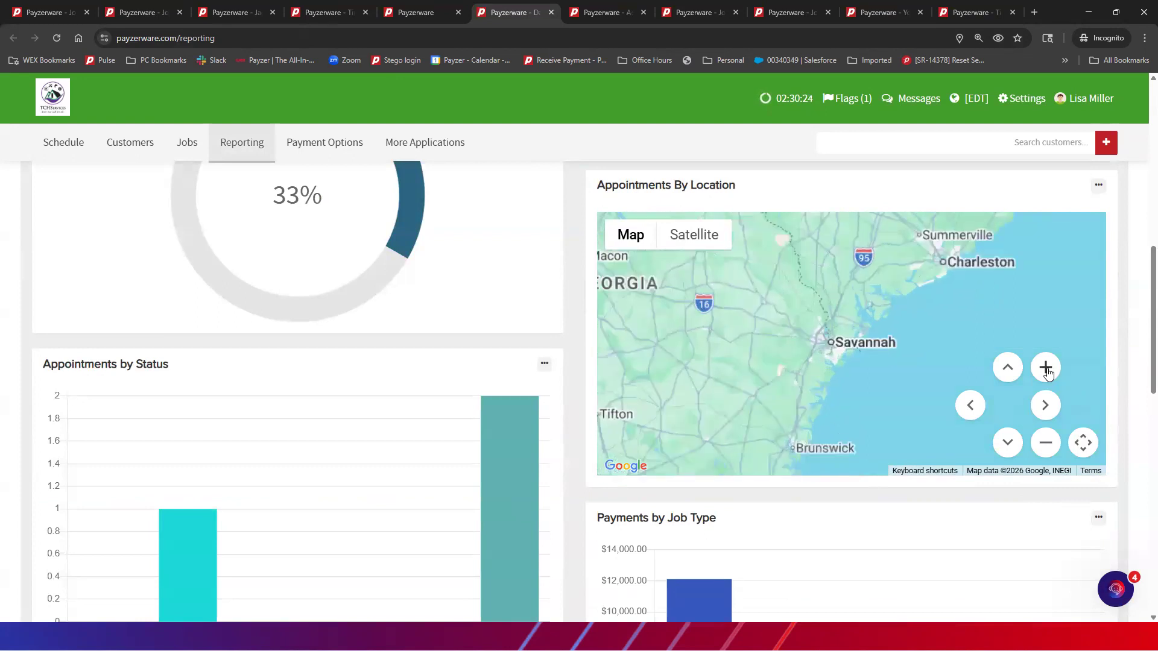
left_click_drag(783, 246, 775, 460)
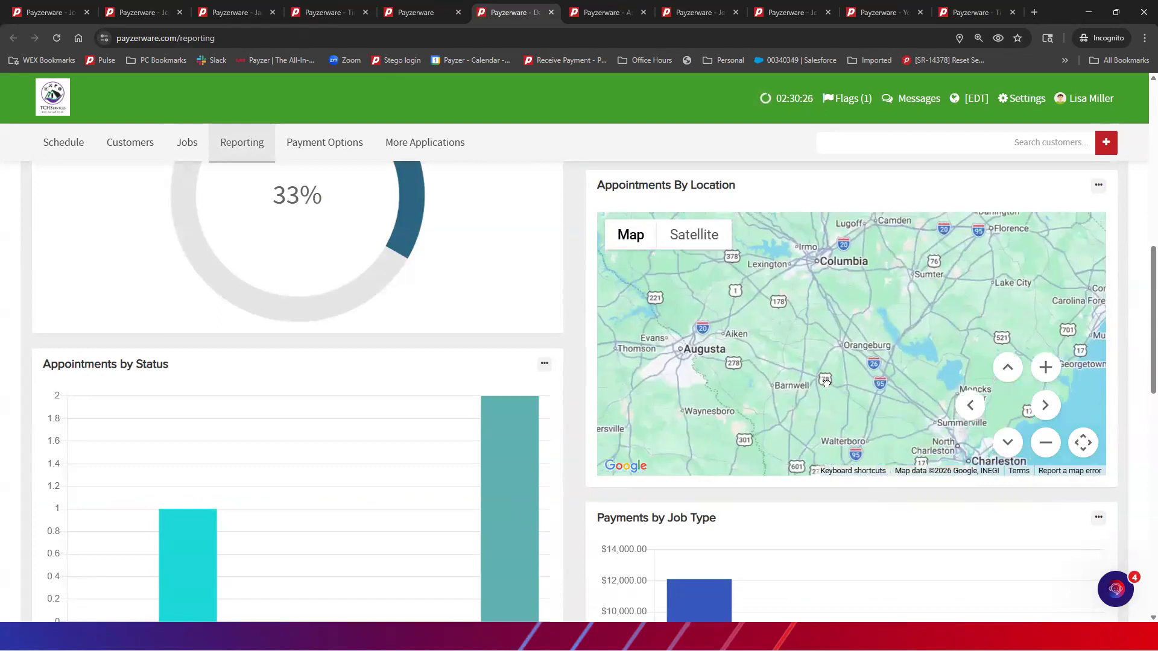
left_click_drag(856, 257, 833, 374)
left_click_drag(874, 233, 855, 409)
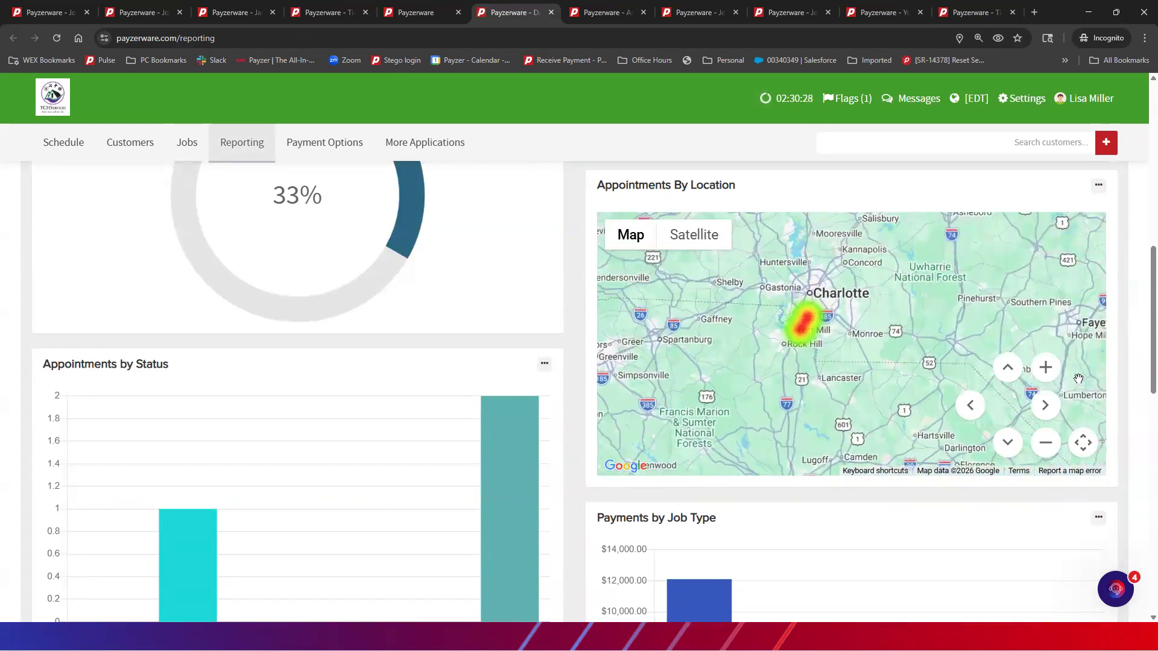
Zoom in two more levels and recentre the map on the Pineville and Fort Mill hotspots
left_click(1046, 369)
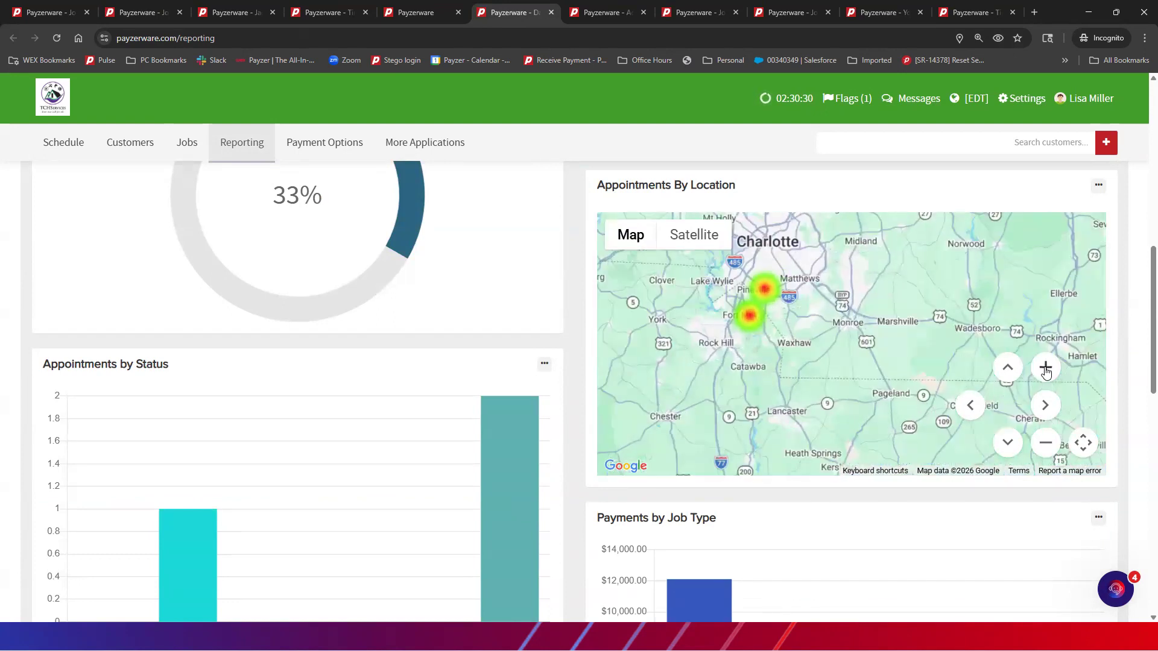
left_click(1046, 368)
left_click_drag(713, 299, 870, 399)
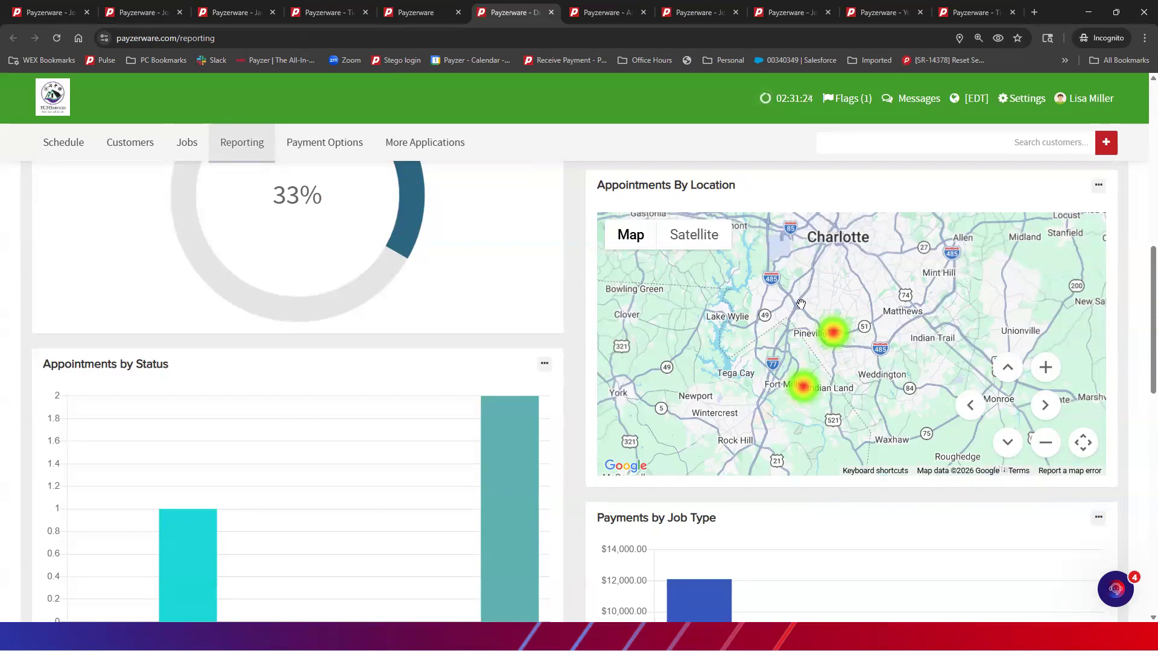
scroll(906, 317, "down", 1)
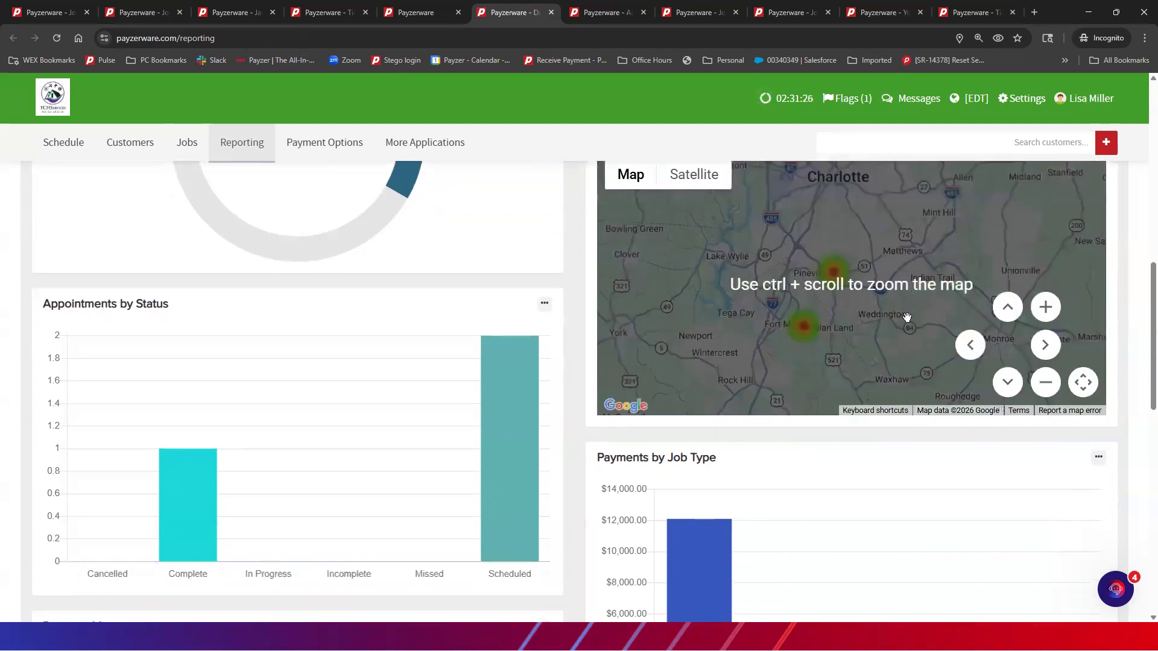
scroll(906, 317, "up", 1)
scroll(498, 299, "up", 8)
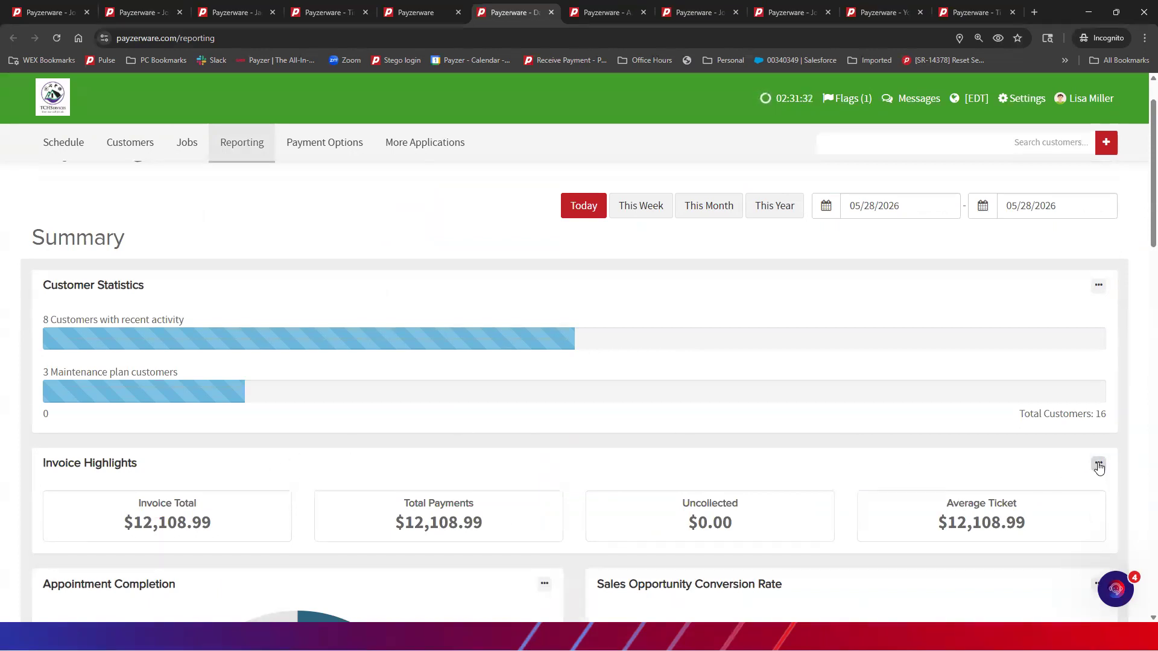
left_click(1098, 463)
left_click(1029, 507)
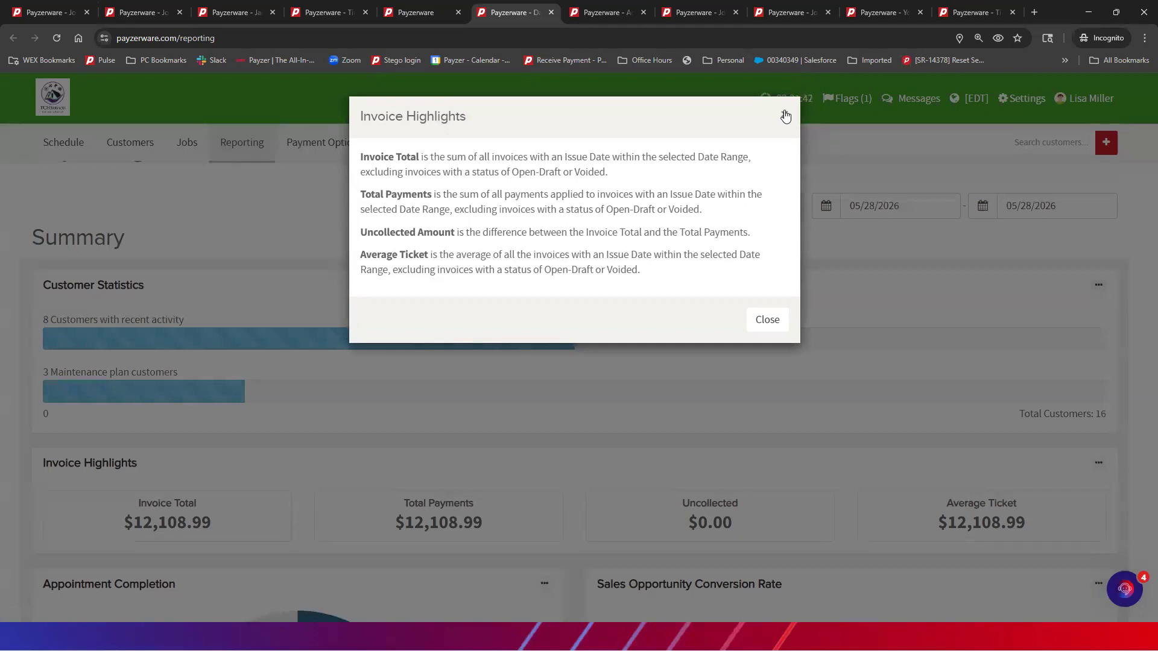
left_click(785, 117)
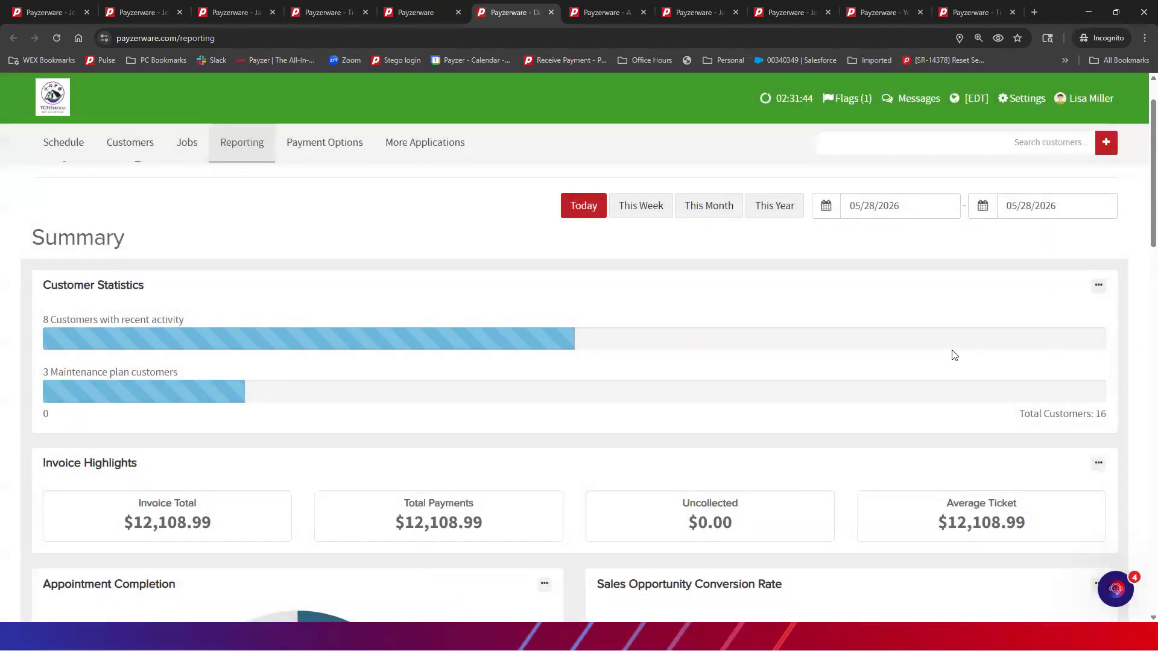
scroll(953, 355, "down", 3)
scroll(953, 355, "down", 8)
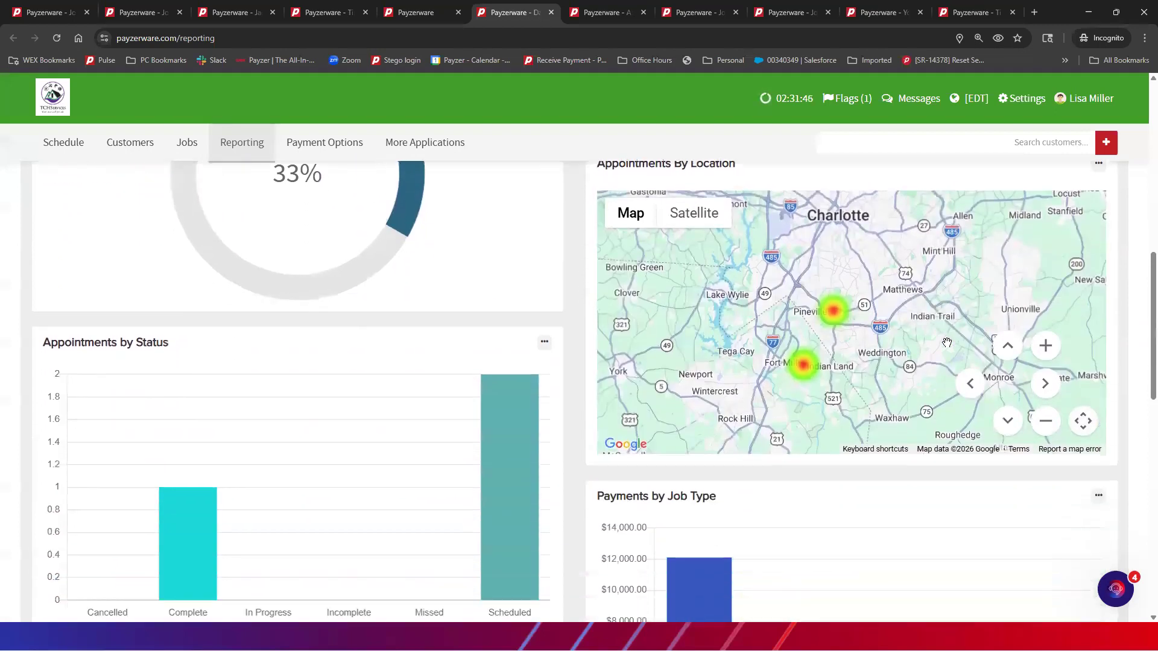
scroll(941, 341, "down", 4)
scroll(942, 342, "up", 10)
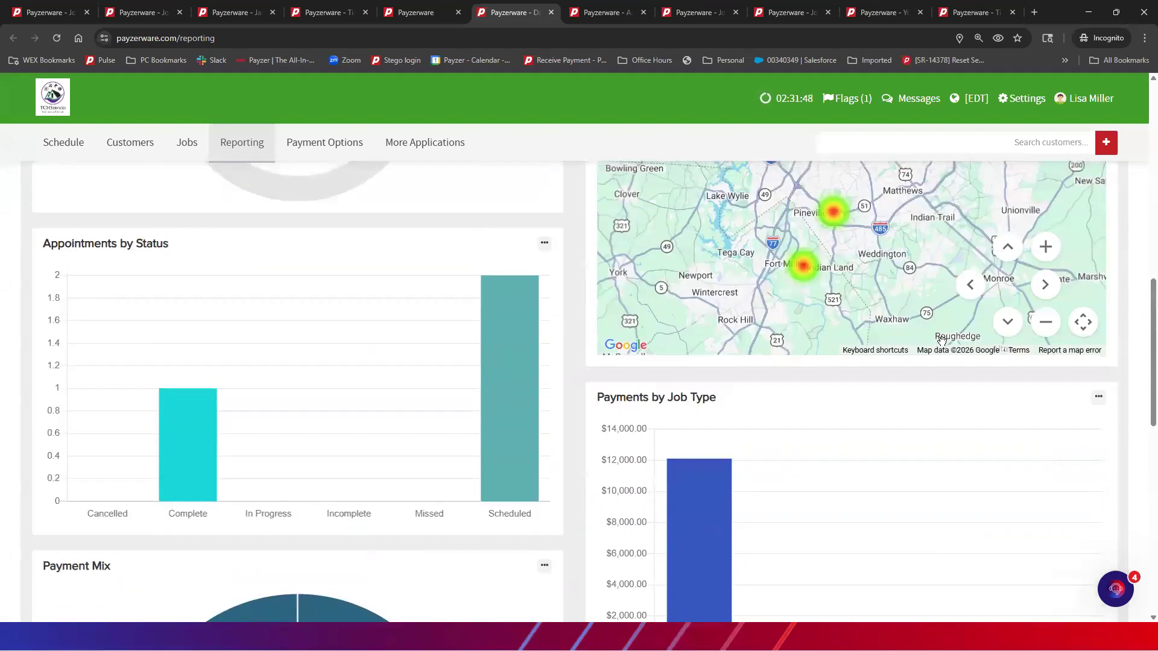
scroll(942, 342, "up", 6)
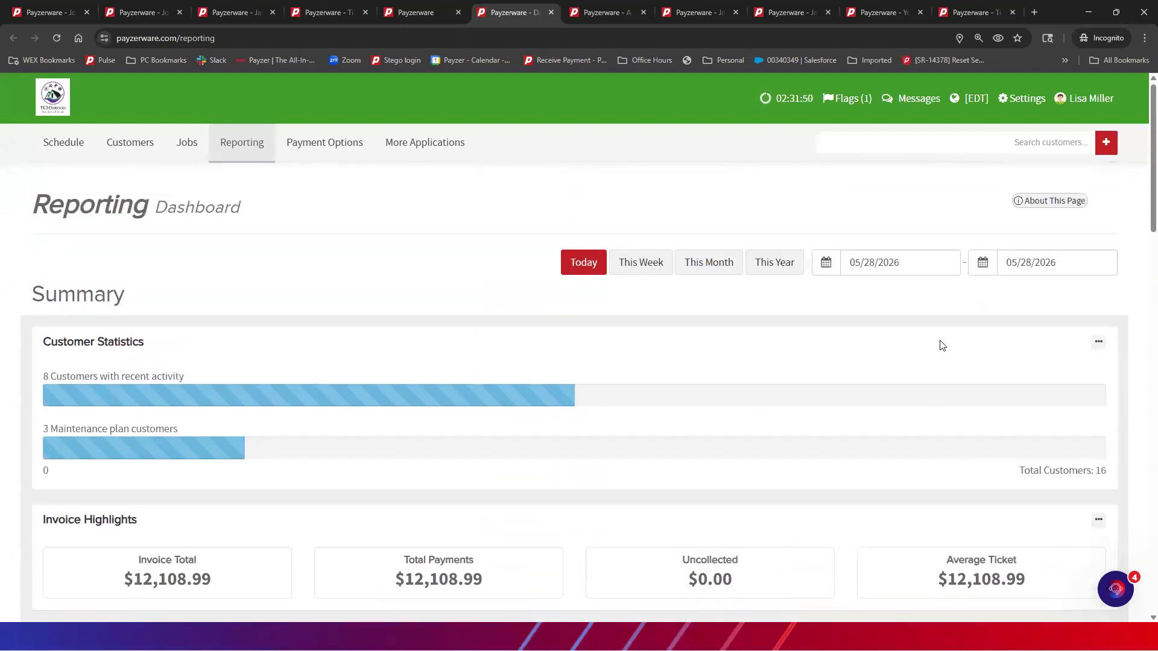